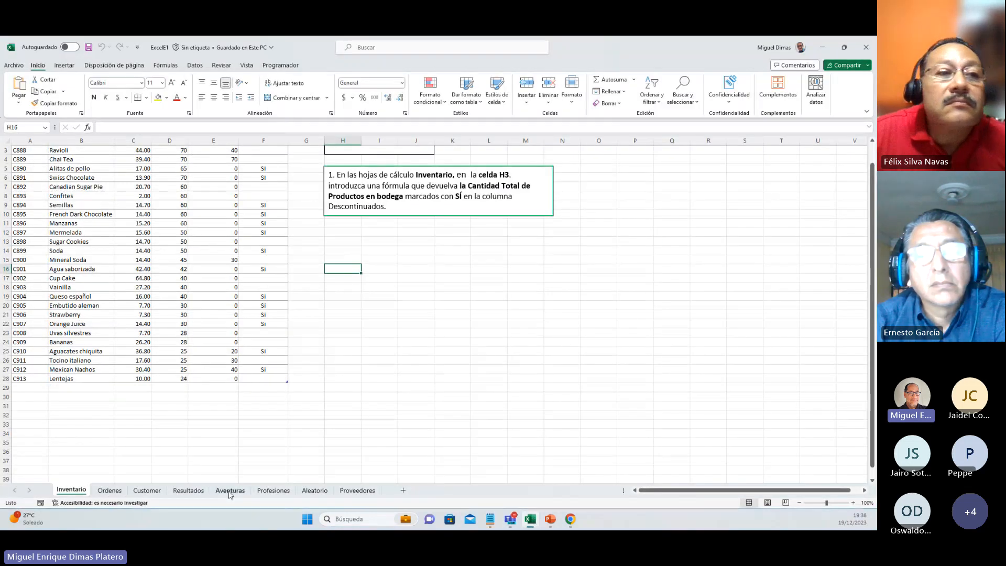
Step: Go to cell A1 of the Inventario sheet and enlarge the view to 130%
key("Up")
key("ctrl+Up")
key("Up")
key("Left")
key("Left")
key("Left")
key("Left")
key("Left")
key("Left")
key("Left")
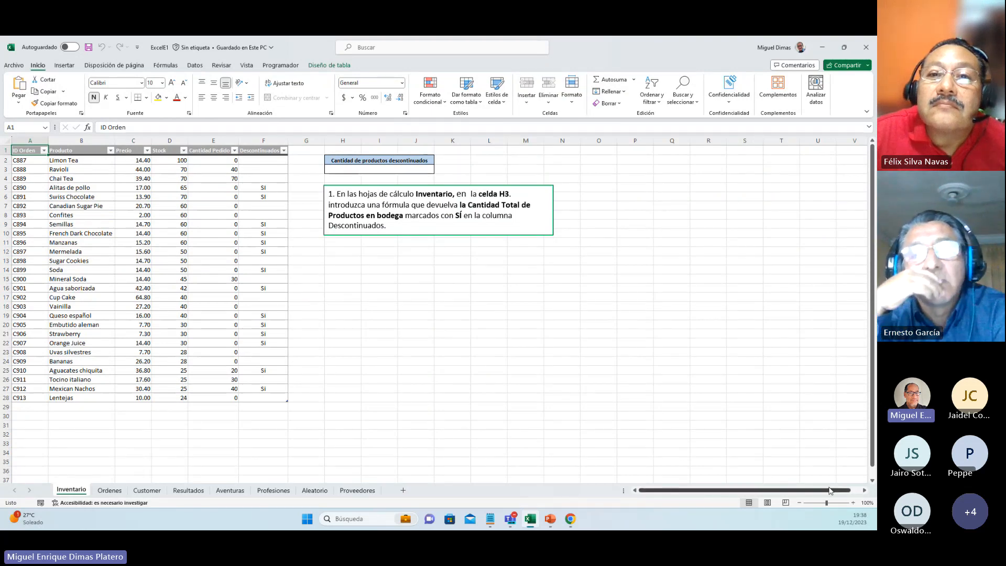
left_click(854, 503)
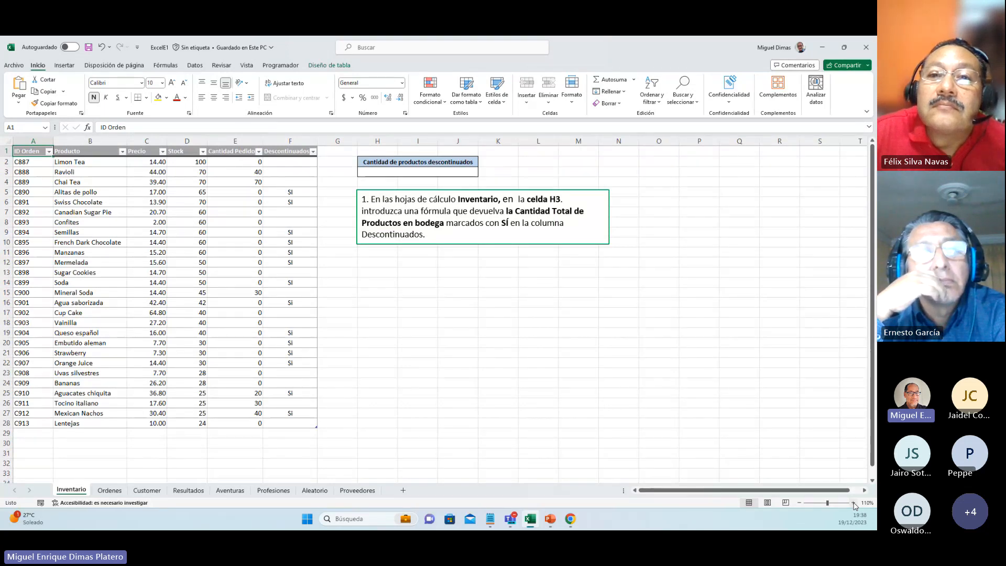
left_click(854, 503)
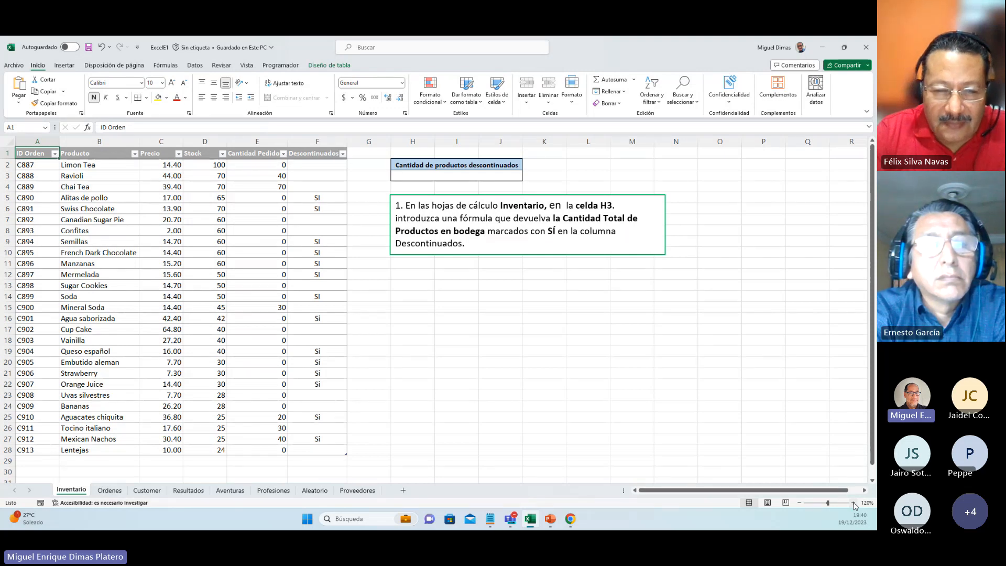
left_click(855, 504)
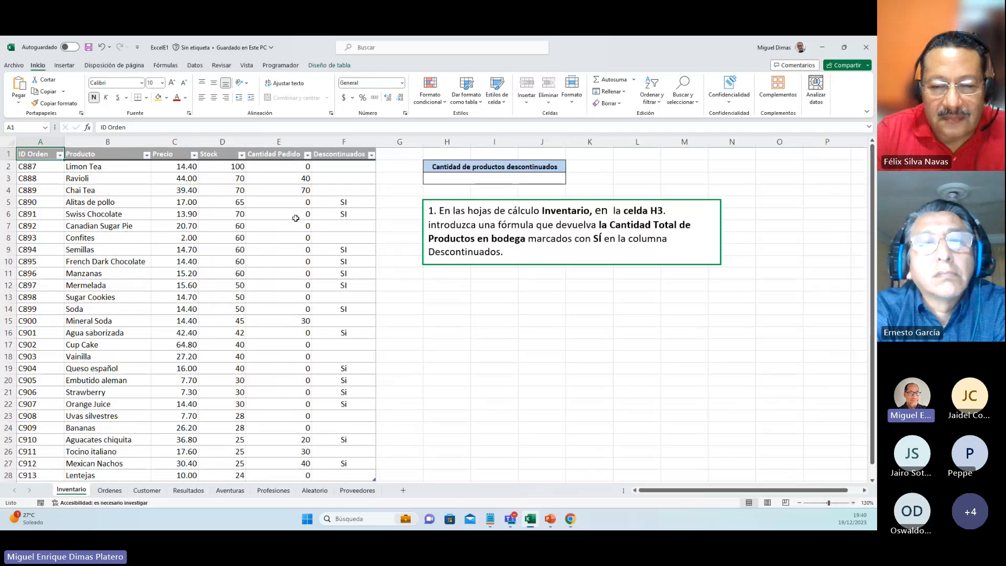
Step: Examine the Inventario table's columns and the available lookup and statistical functions for counting discontinued products
left_click(166, 65)
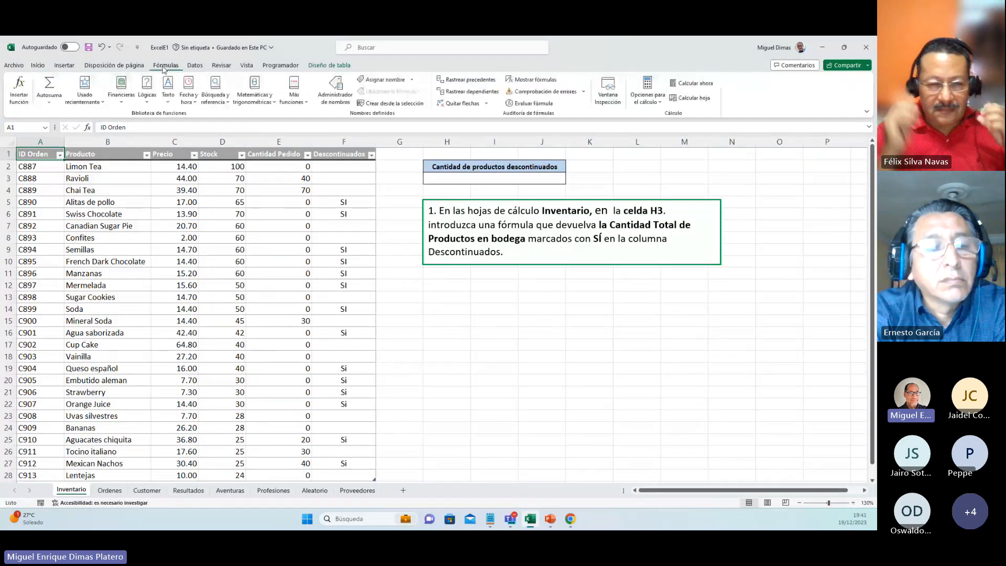
left_click(214, 97)
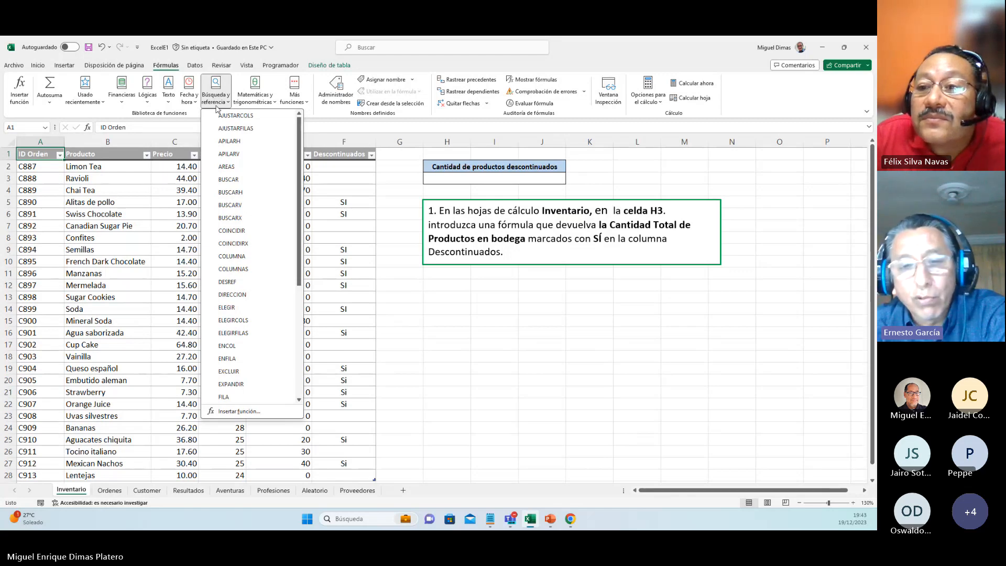
left_click(409, 289)
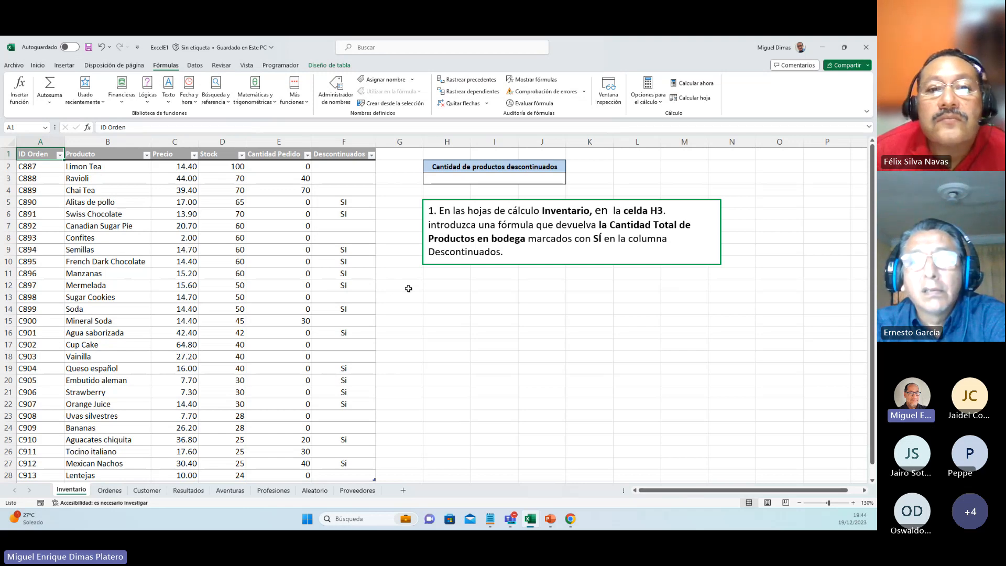
left_click(474, 180)
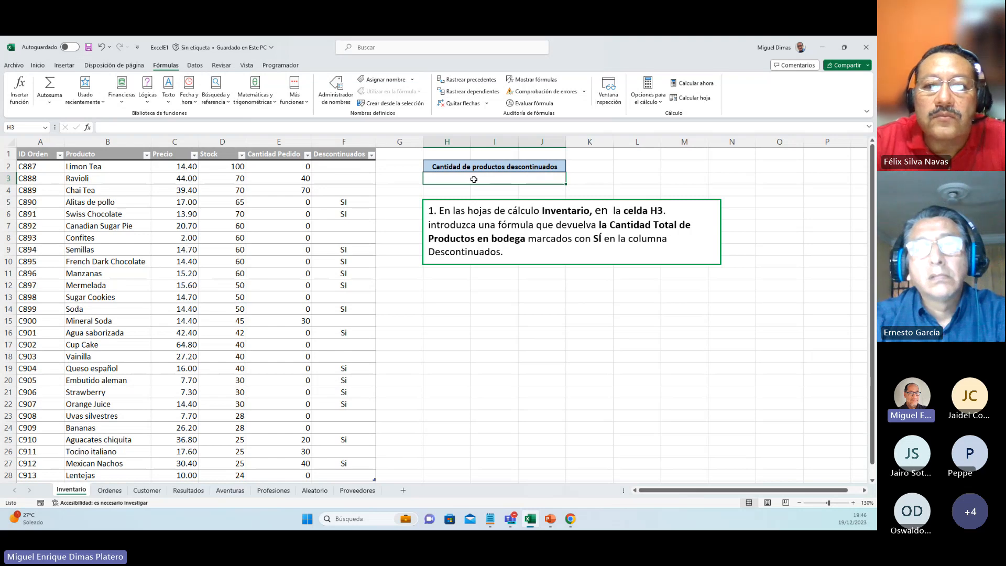
key("Left")
key("Left")
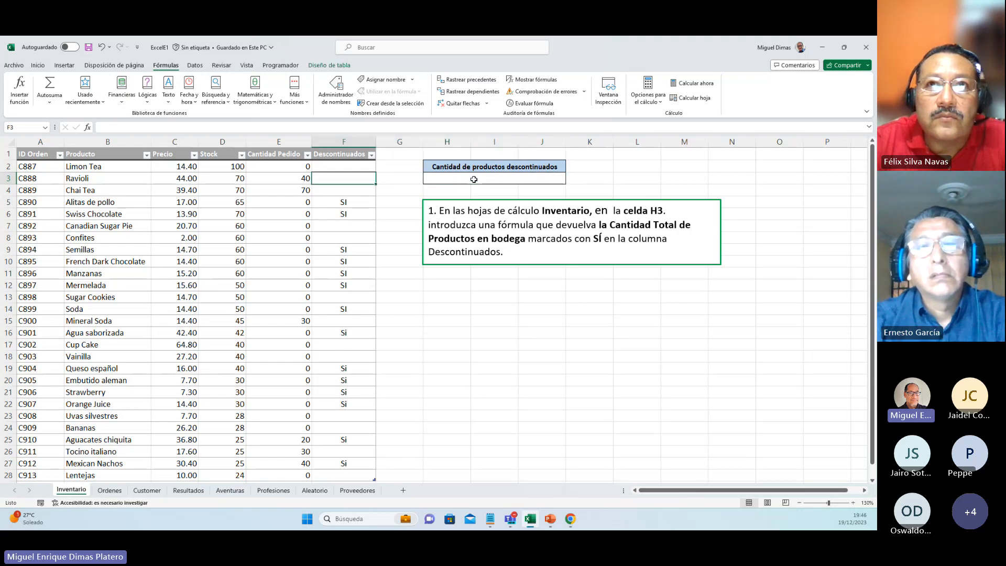
key("Up")
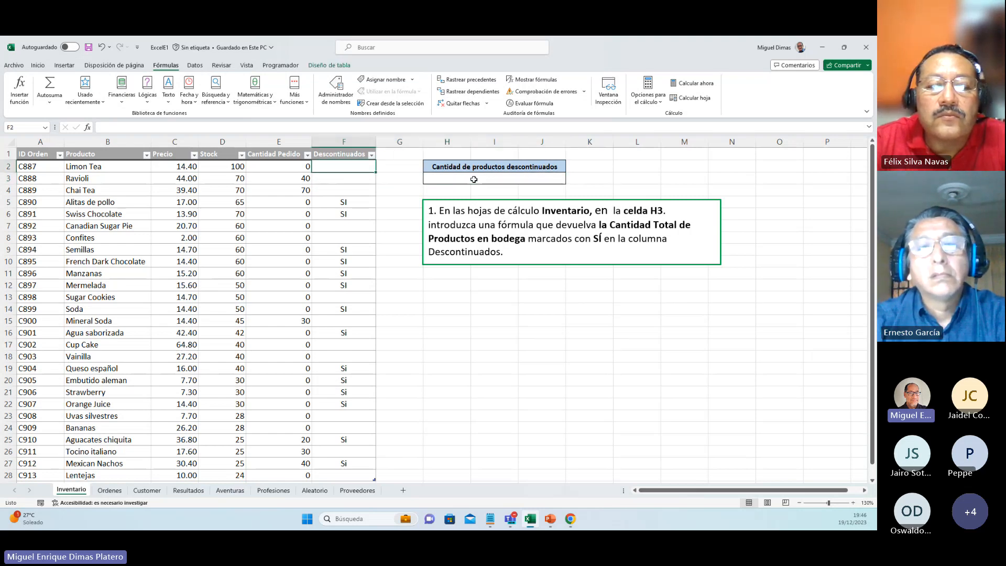
key("ctrl+Left")
key("ctrl+Left")
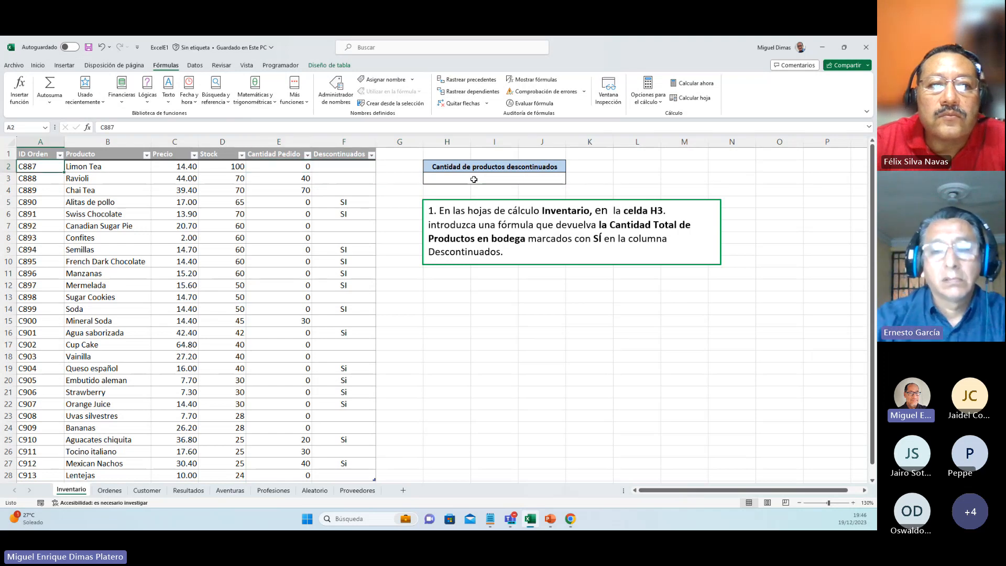
key("ctrl+Right")
key("Right")
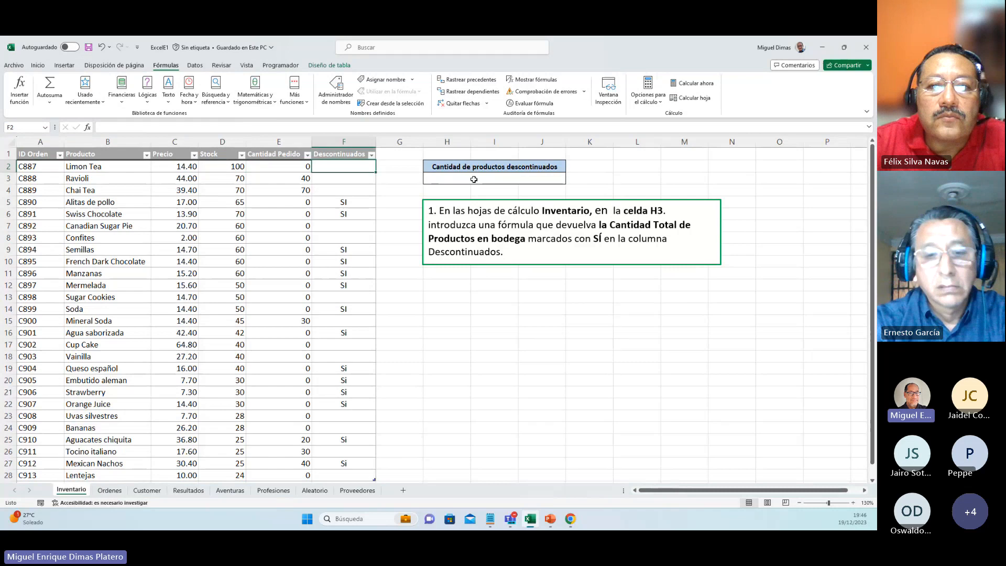
left_click(293, 100)
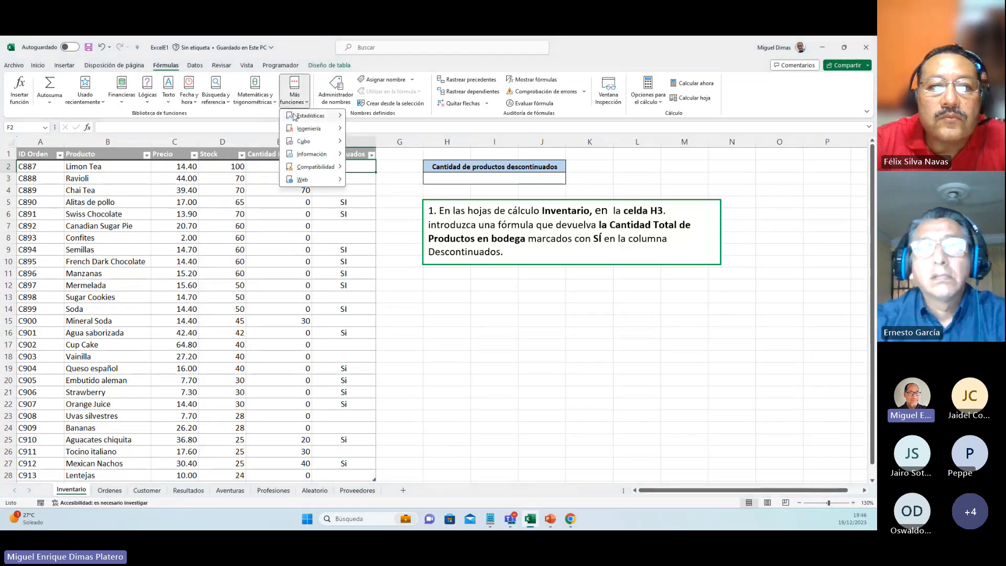
mouse_move(295, 118)
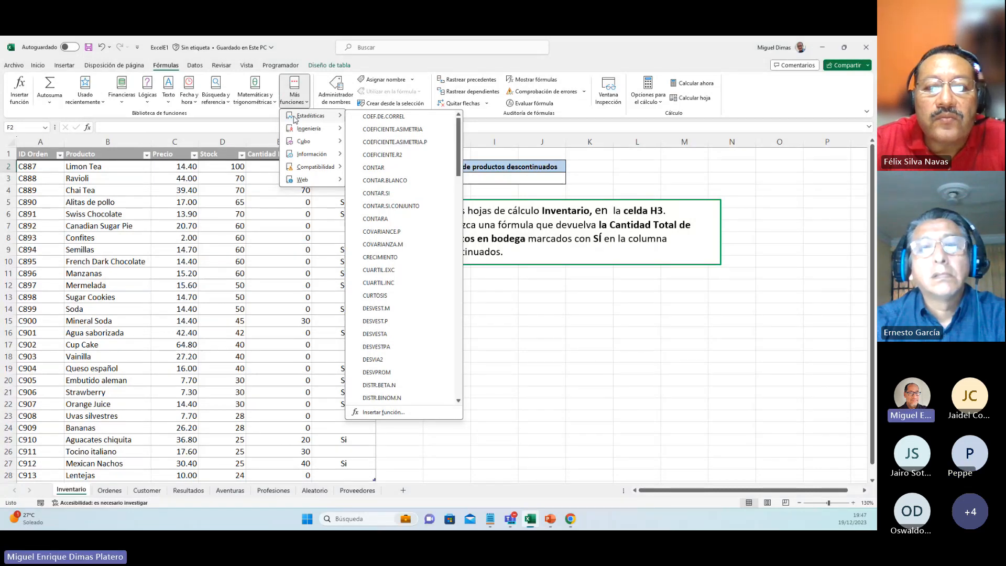
Step: Insert the CONTAR.SI function in cell H3 with the whole Descontinuados column, Tabla1[Descontinuados], as its range
left_click(483, 181)
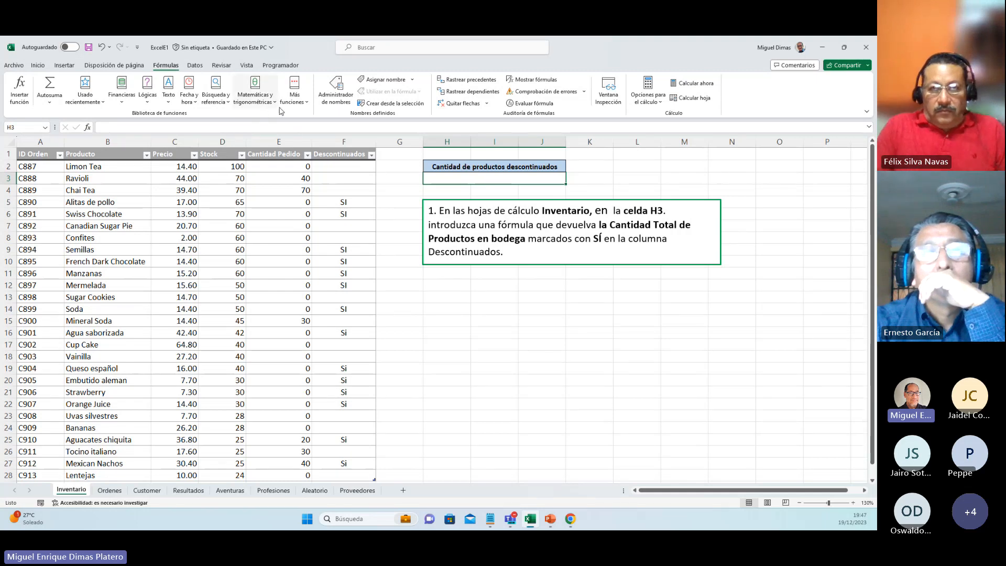
left_click(295, 97)
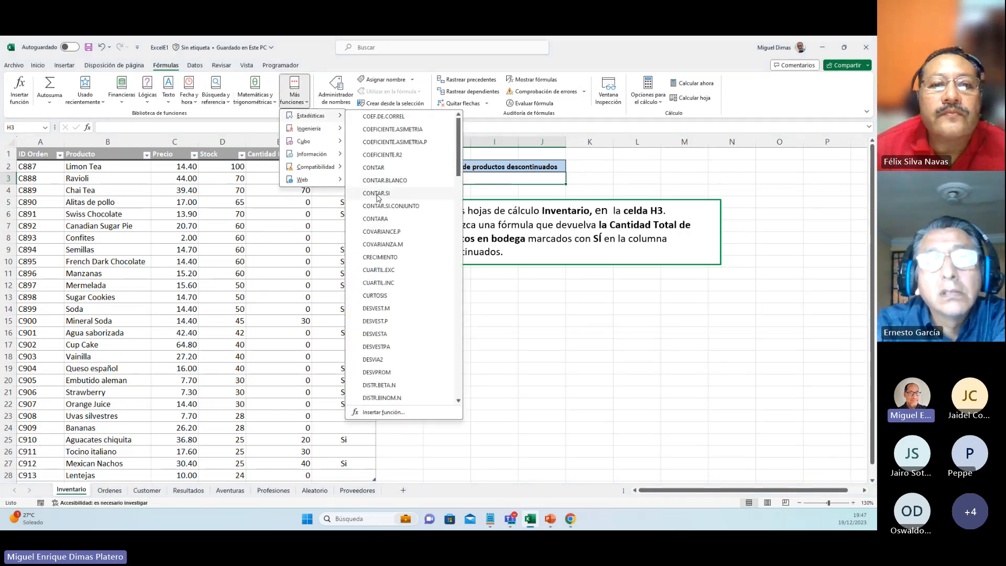
left_click(377, 193)
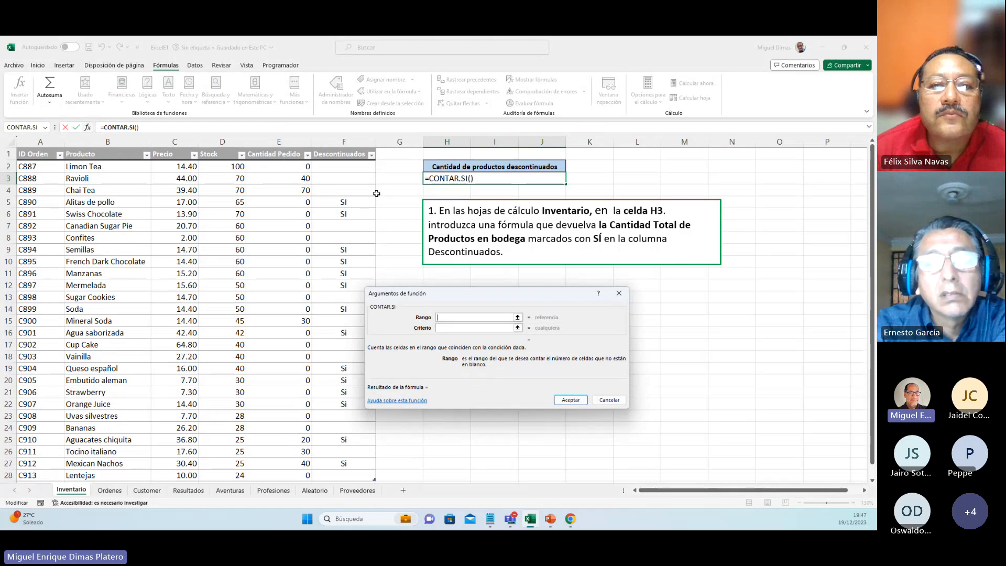
left_click(341, 167)
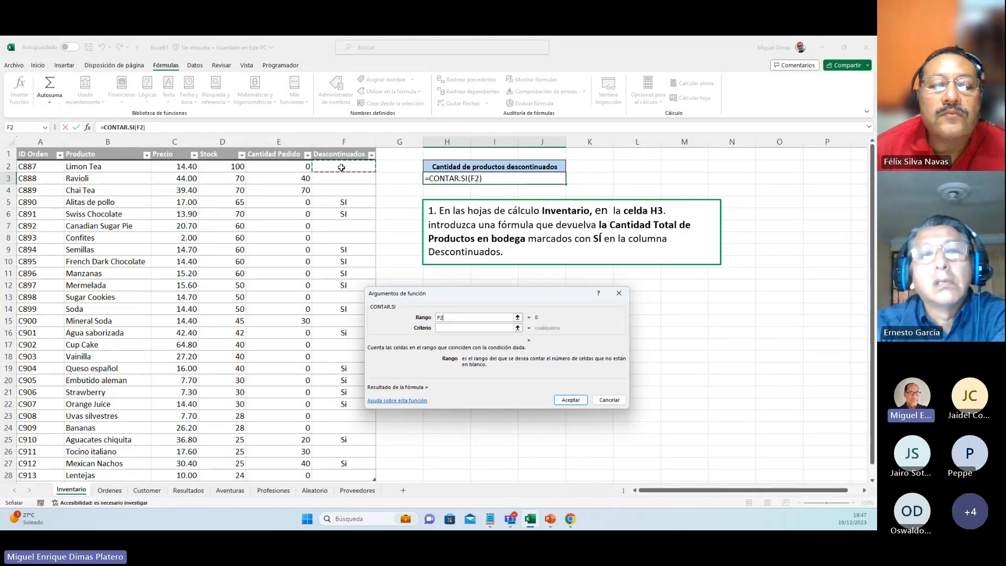
key("shift+Down")
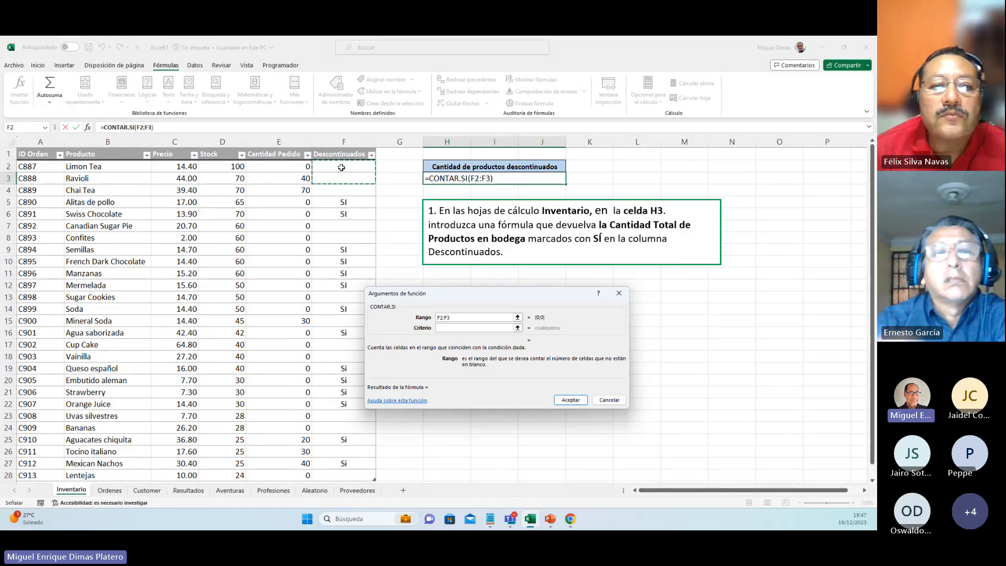
key("shift+Down")
key("shift+Down")
key("shift+Down")
key("shift+Down")
key("shift+Down")
key("shift+Down")
key("shift+Down")
key("shift+Down")
key("shift+Down")
key("shift+Down")
key("shift+Down")
key("shift+Down")
key("shift+Down")
key("shift+Down")
key("shift+Down")
key("shift+Down")
key("shift+Down")
key("shift+Down")
key("shift+Down")
key("shift+Down")
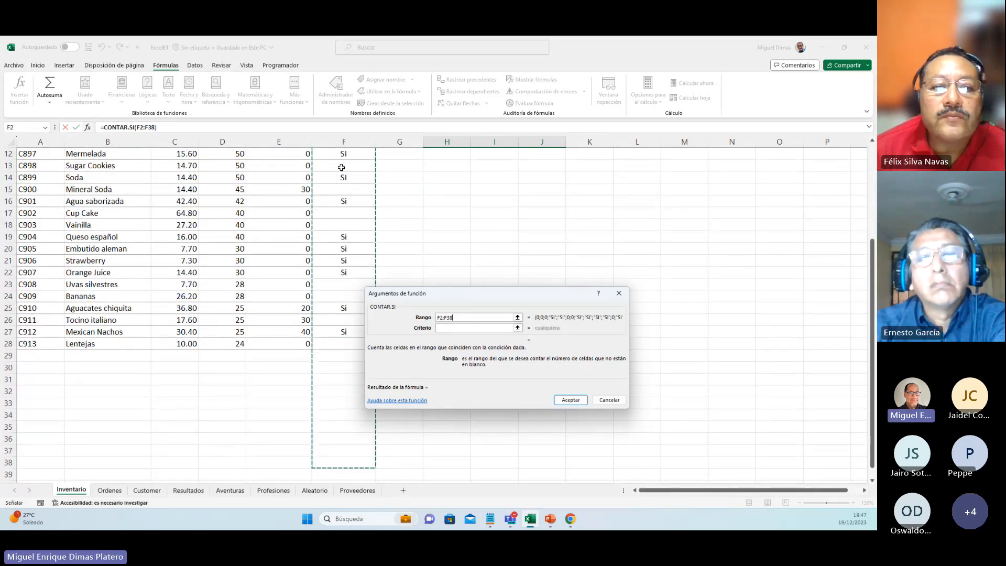
key("shift+Up")
key("shift+Up")
key("shift+Up")
key("shift+Up")
key("shift+Up")
key("shift+Up")
key("shift+Up")
key("shift+Up")
key("shift+Up")
key("shift+Up")
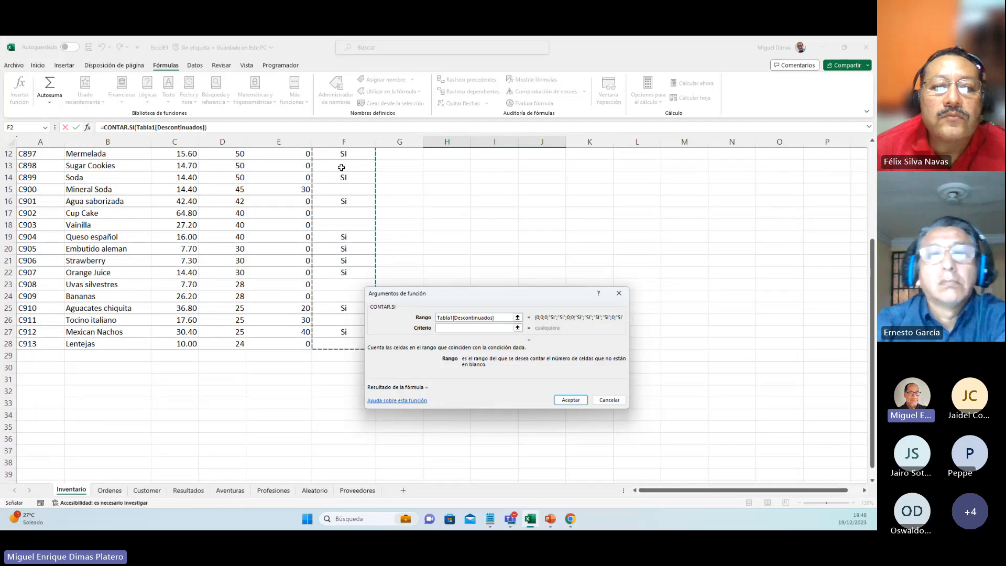
Step: Set the CONTAR.SI criterion to cell F14 and accept the formula
left_click(453, 326)
left_click(345, 201)
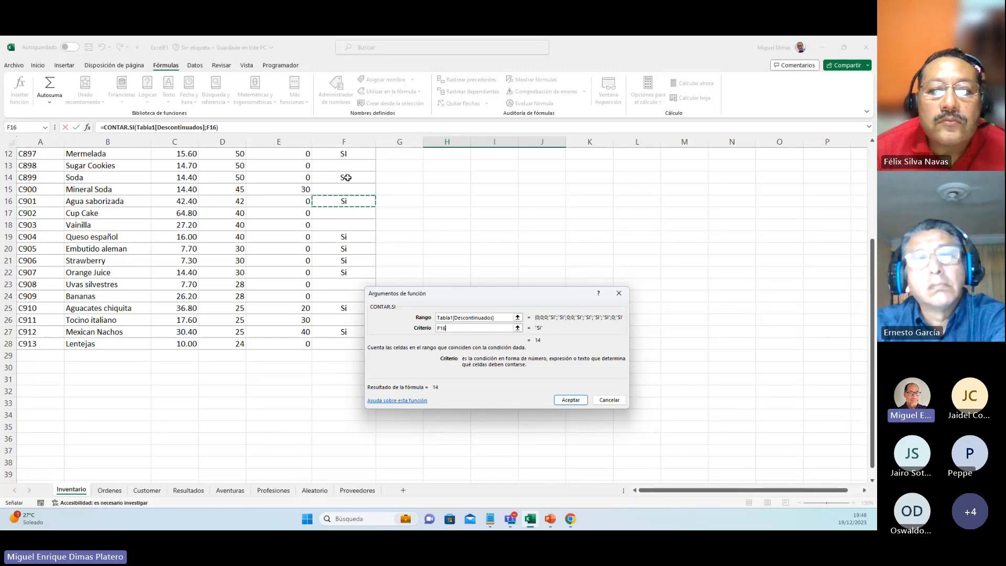
left_click(347, 178)
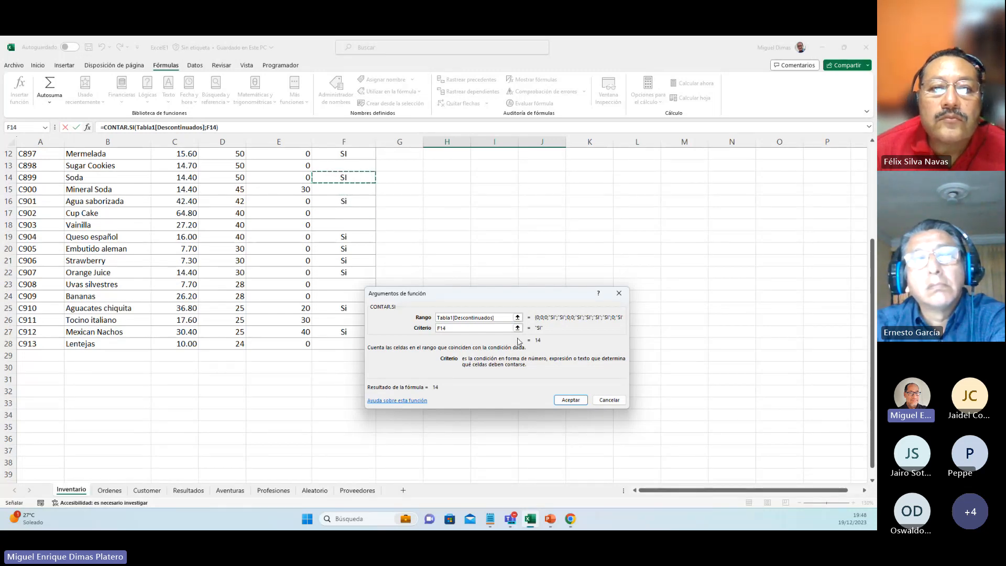
left_click(569, 400)
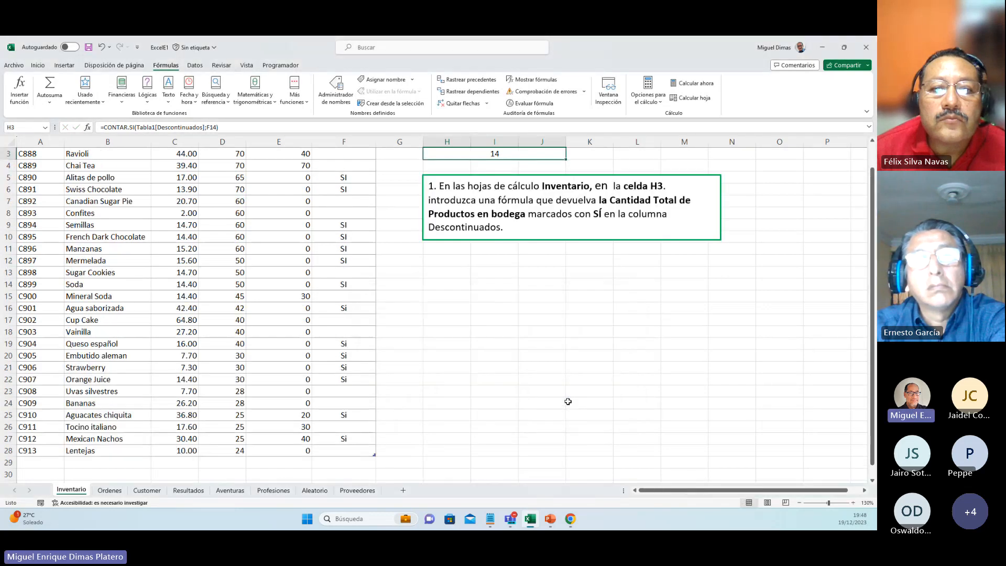
key("Down")
key("Down")
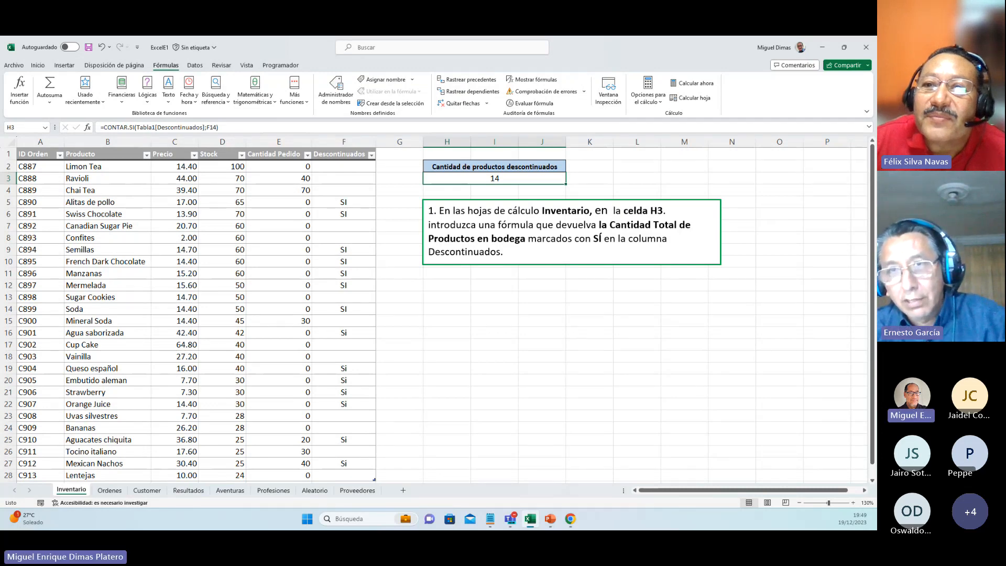
key("alt+Tab")
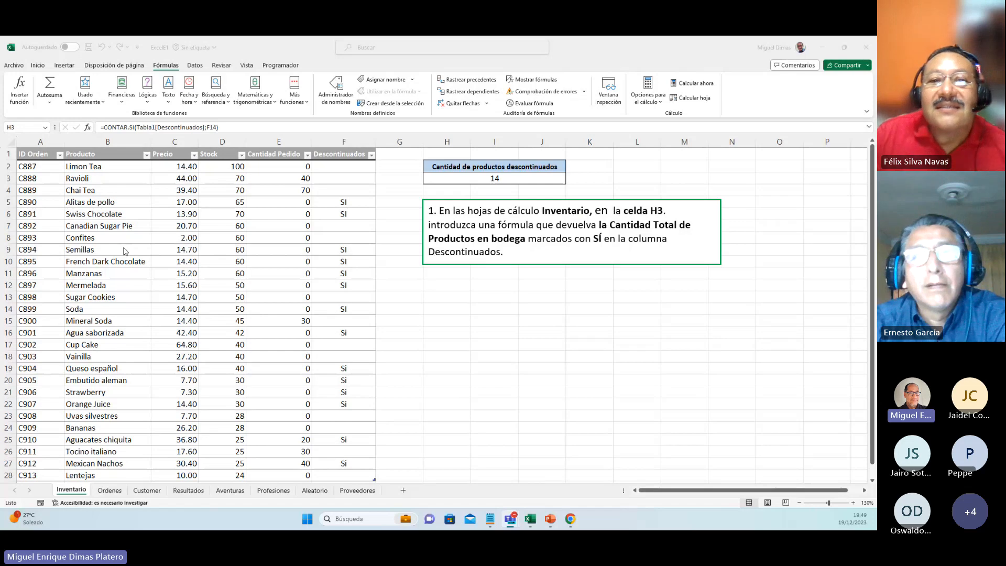
Step: Show the Ordenes sheet at 130% zoom and select the ID Vendedor cells C3:C8
left_click(117, 493)
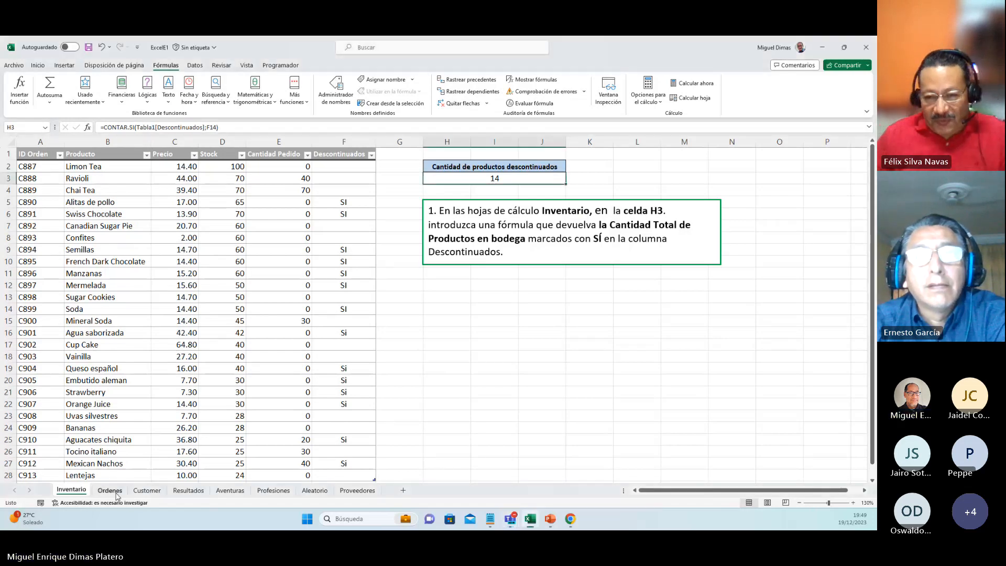
left_click(110, 490)
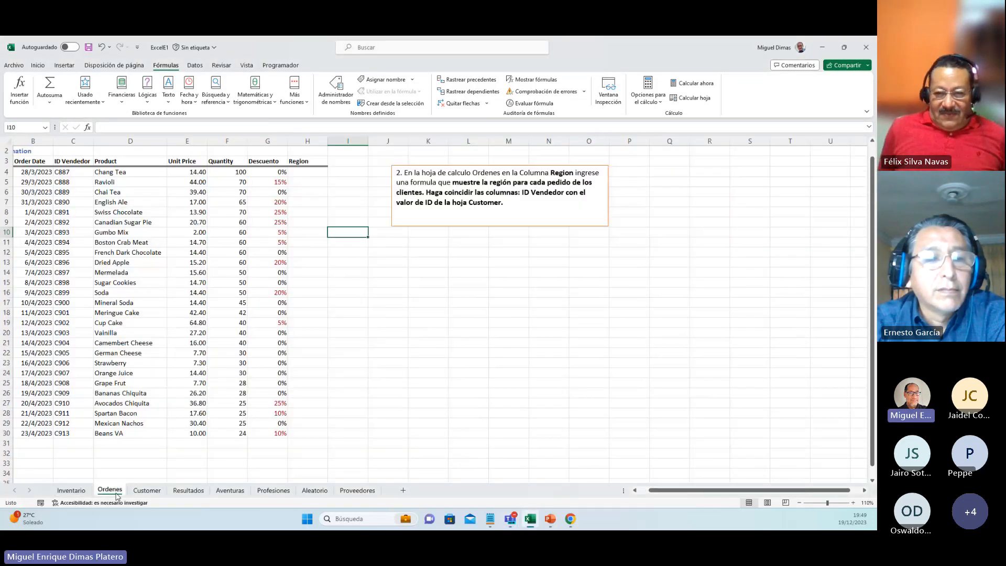
left_click(854, 504)
left_click(853, 504)
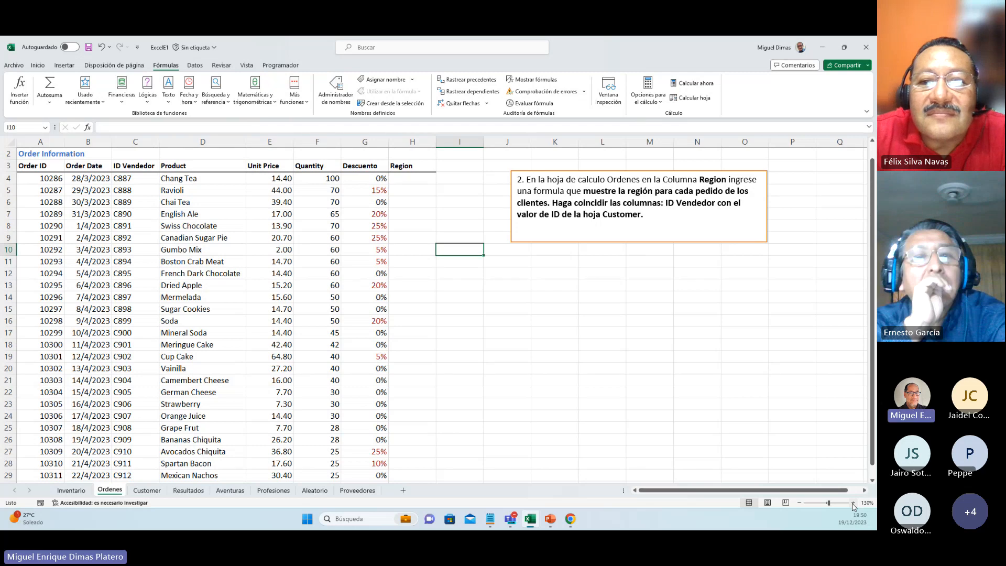
left_click(136, 166)
left_click_drag(136, 167, 133, 224)
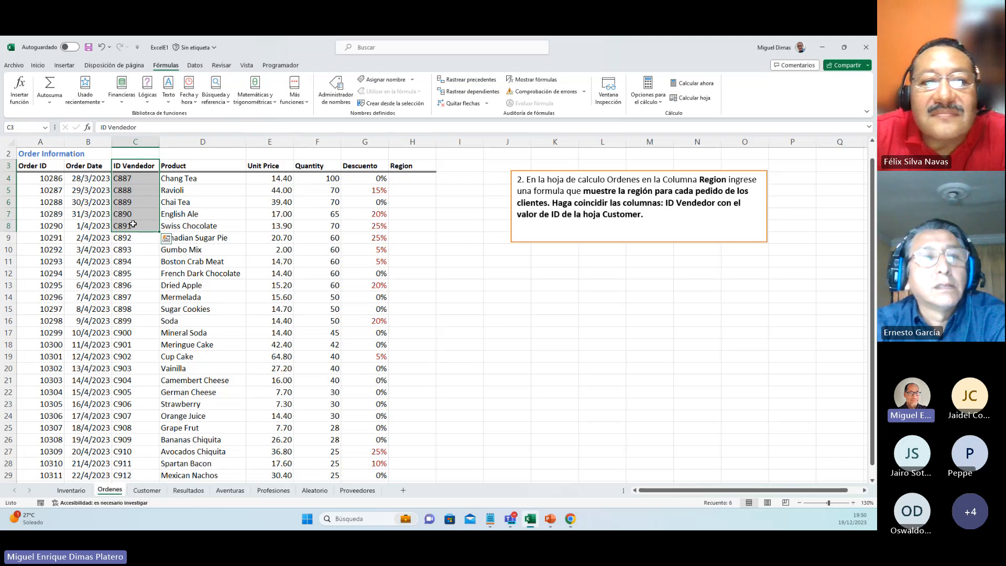
Step: Examine the ID column and Region data on the Customer sheet and return to the Ordenes sheet
left_click(147, 491)
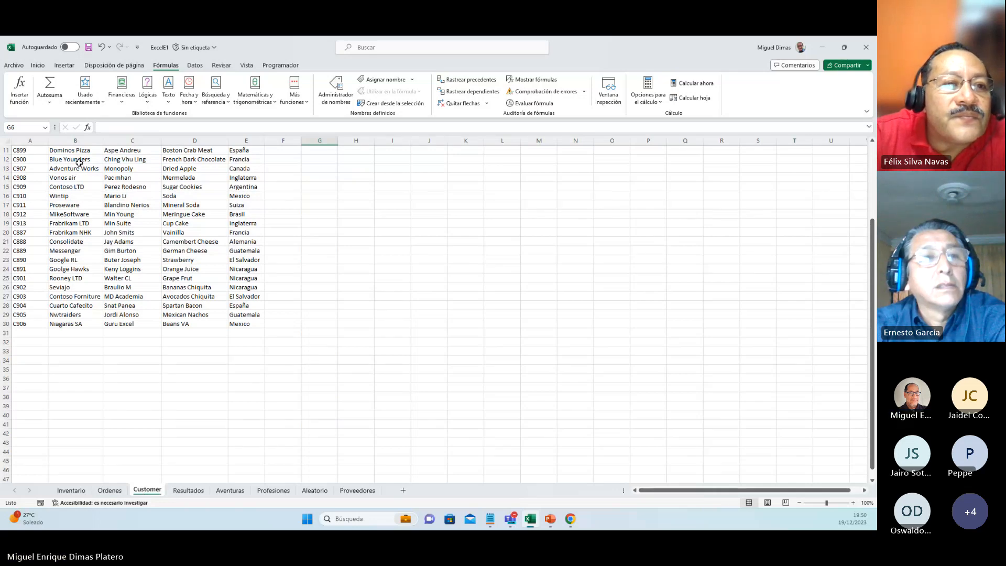
scroll(79, 163, "up", 4)
key("ctrl+Home")
key("Down")
key("Down")
key("Down")
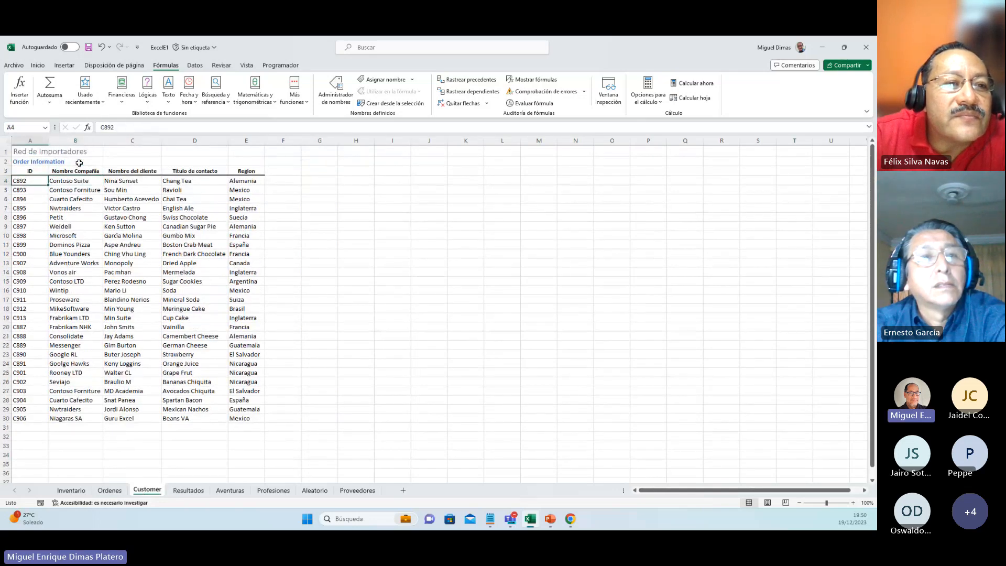
key("Down")
key("Down")
key("Down")
key("Down")
key("Down")
key("Down")
key("Down")
key("Down")
key("Down")
key("Down")
key("Down")
key("Up")
key("Up")
key("Up")
key("Up")
key("Up")
key("Up")
key("Up")
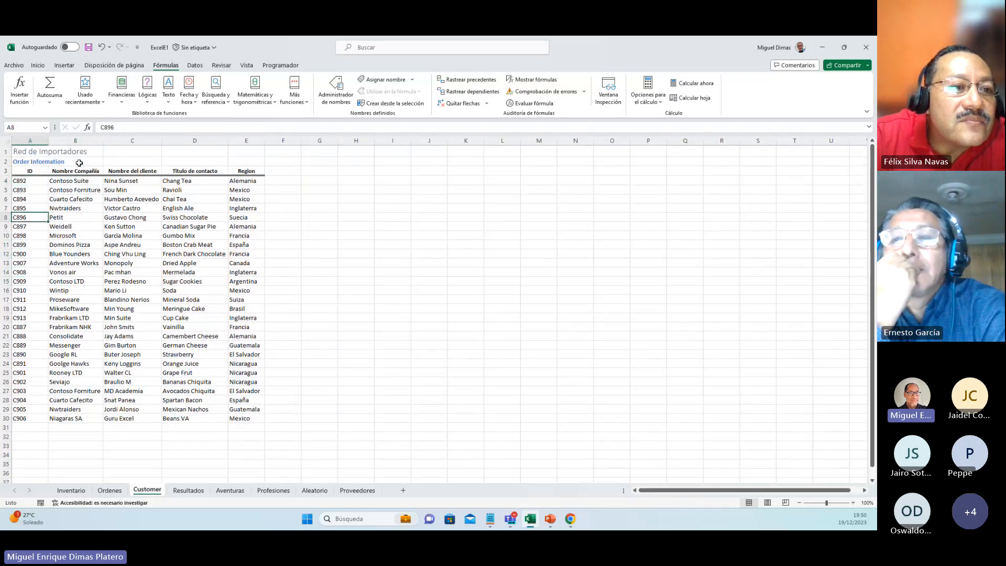
key("Up")
key("Up")
key("Up")
key("Up")
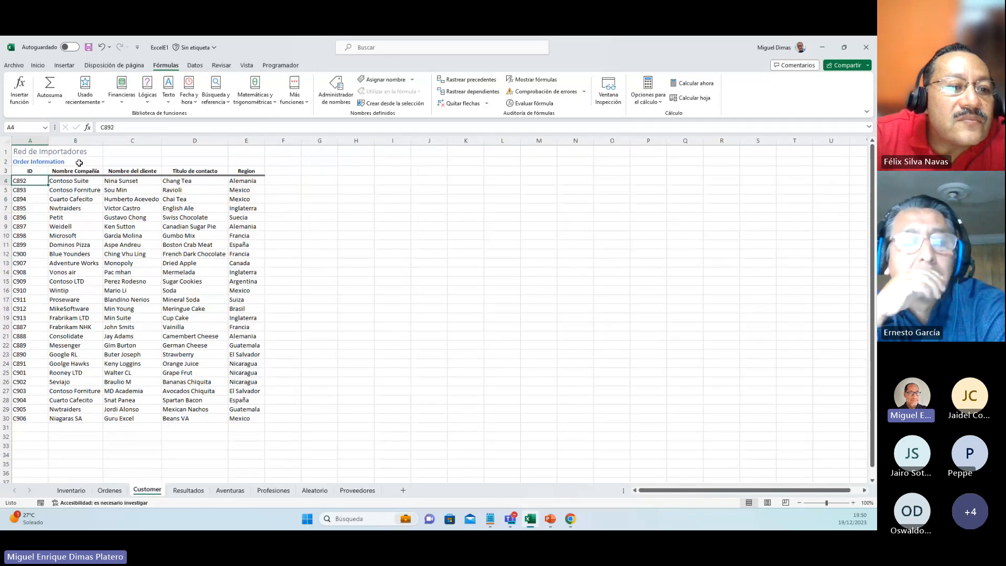
left_click(120, 493)
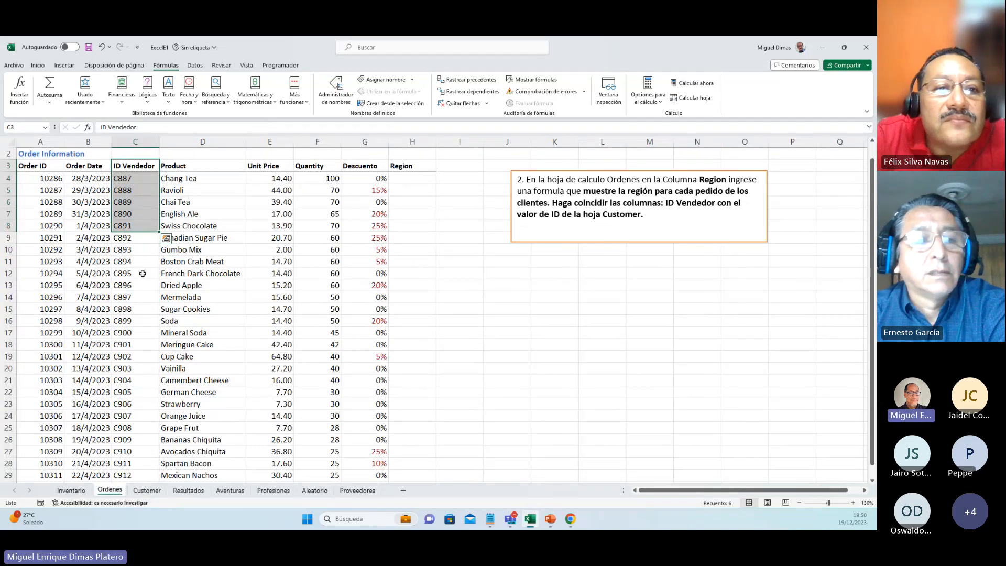
Step: Go from the first ID Vendedor cell, C4, along its row to the empty Region cell H4
left_click(132, 181)
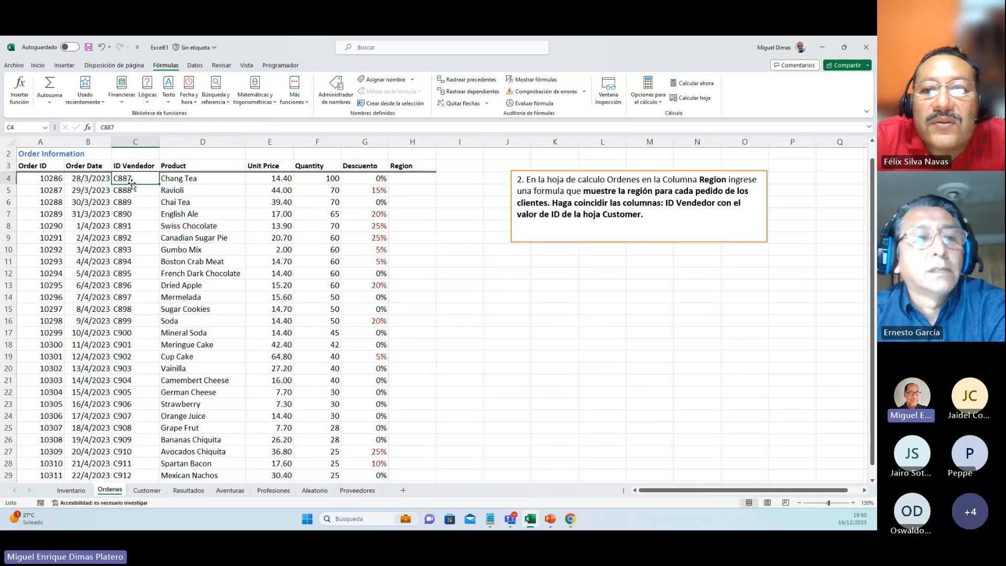
key("Right")
key("Right")
key("Right")
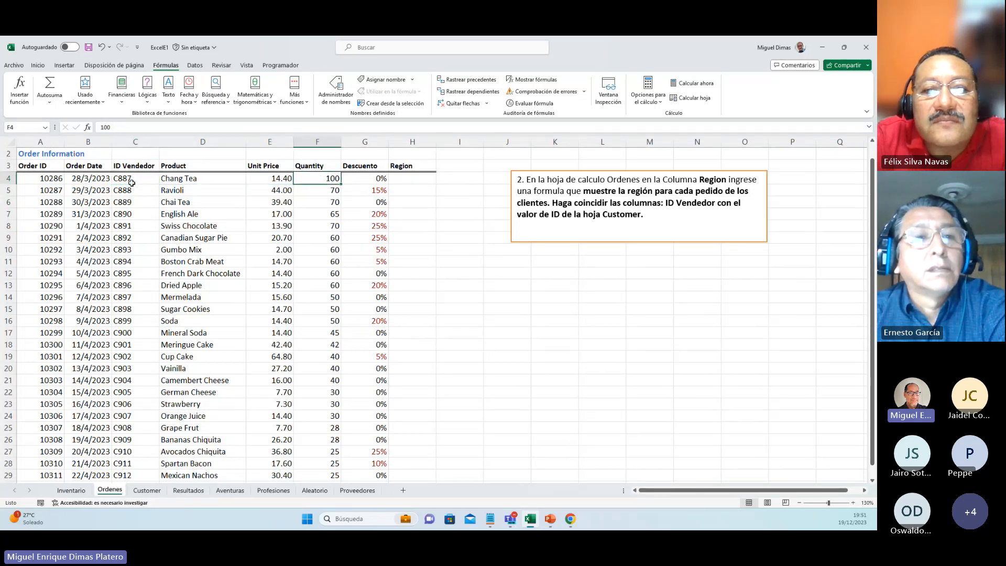
key("Right")
key("Right")
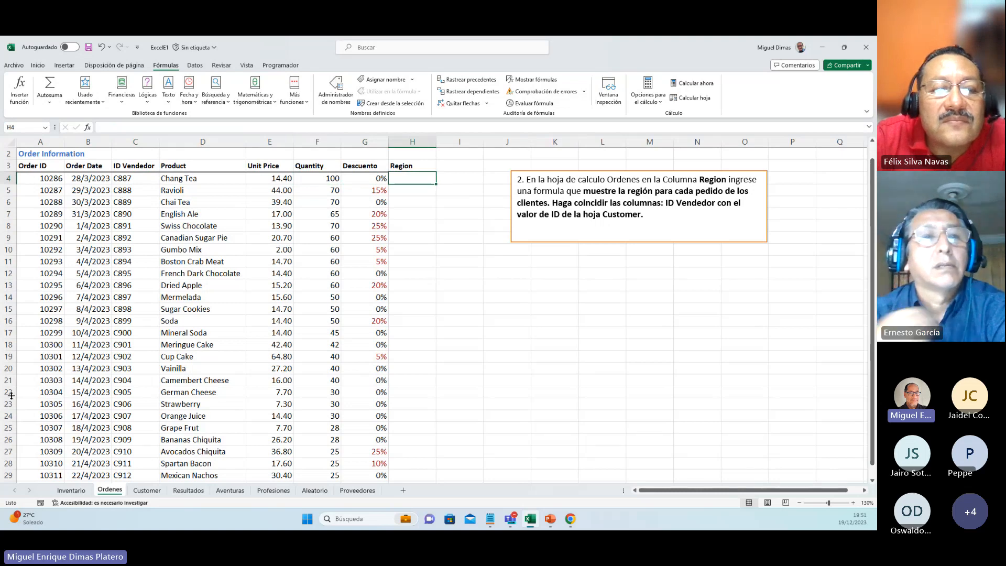
Step: Compare the Ordenes product data with the ID, company and Region columns on Customer, and select cell H4 on Ordenes
left_click(141, 492)
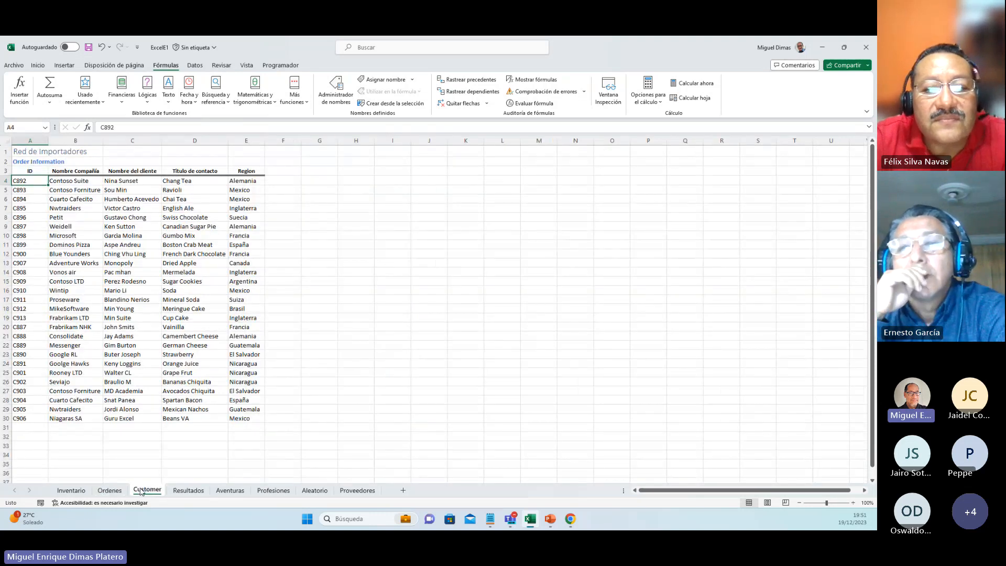
left_click(103, 489)
left_click_drag(189, 179, 210, 285)
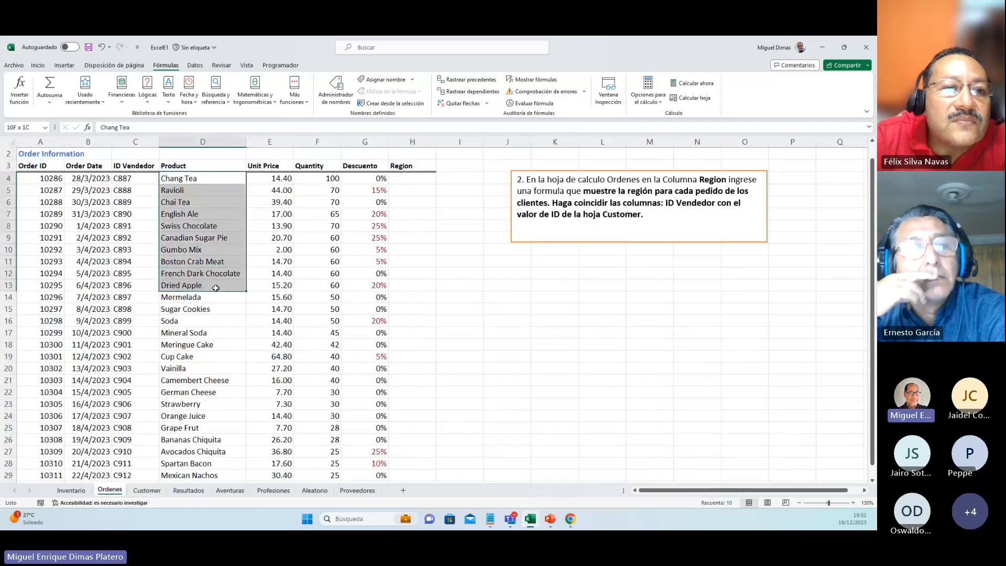
left_click(141, 492)
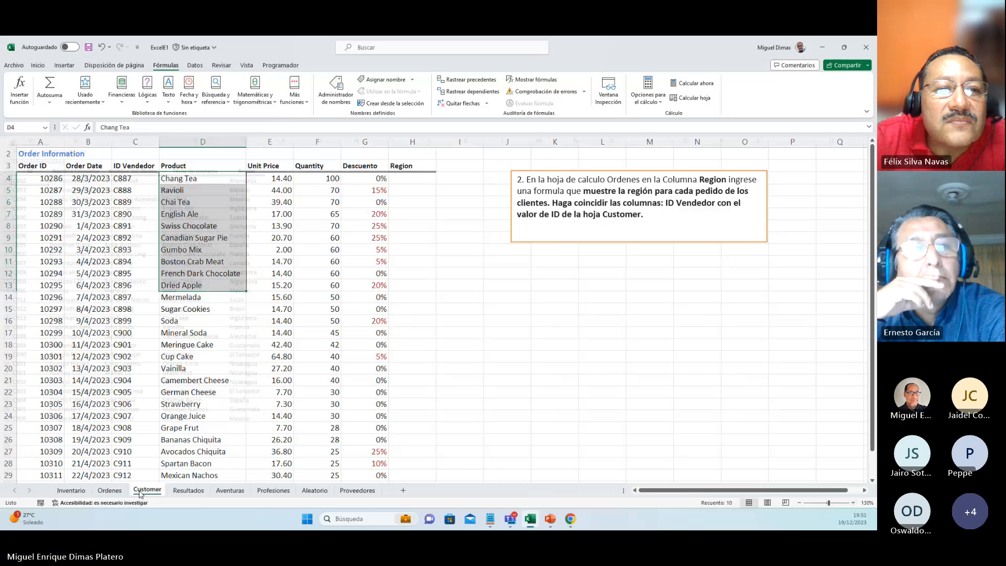
left_click_drag(68, 181, 79, 281)
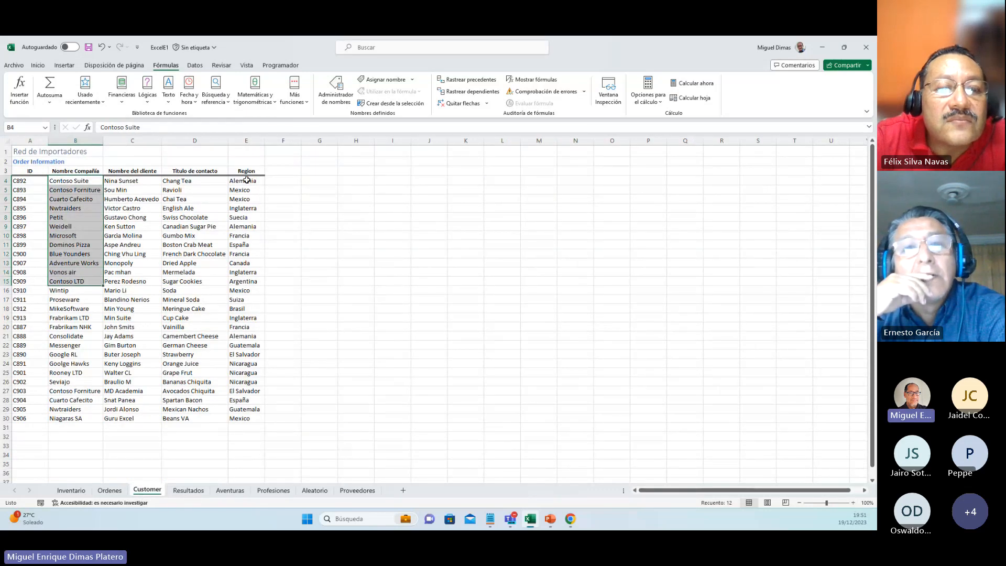
left_click(31, 171)
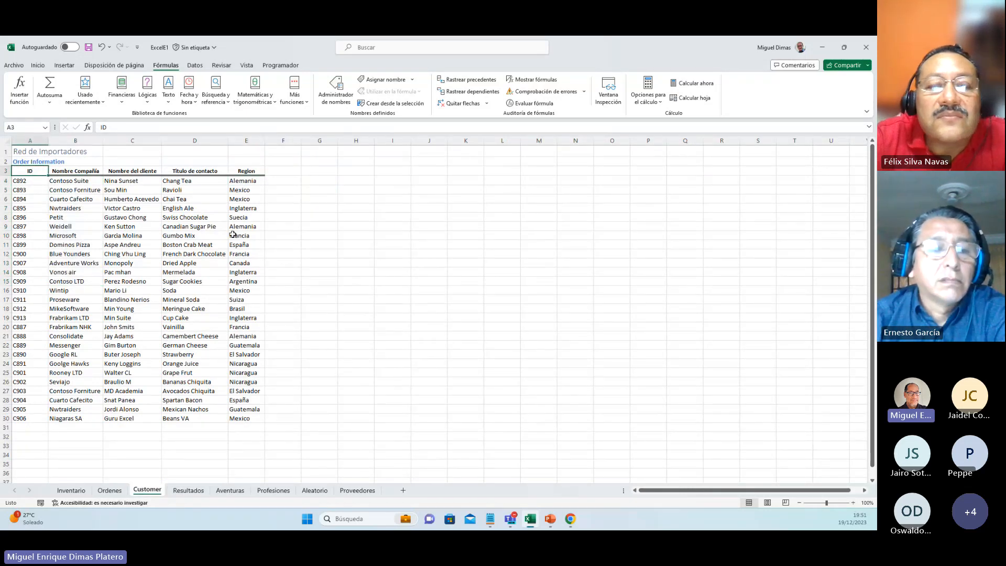
left_click(244, 190)
left_click(109, 490)
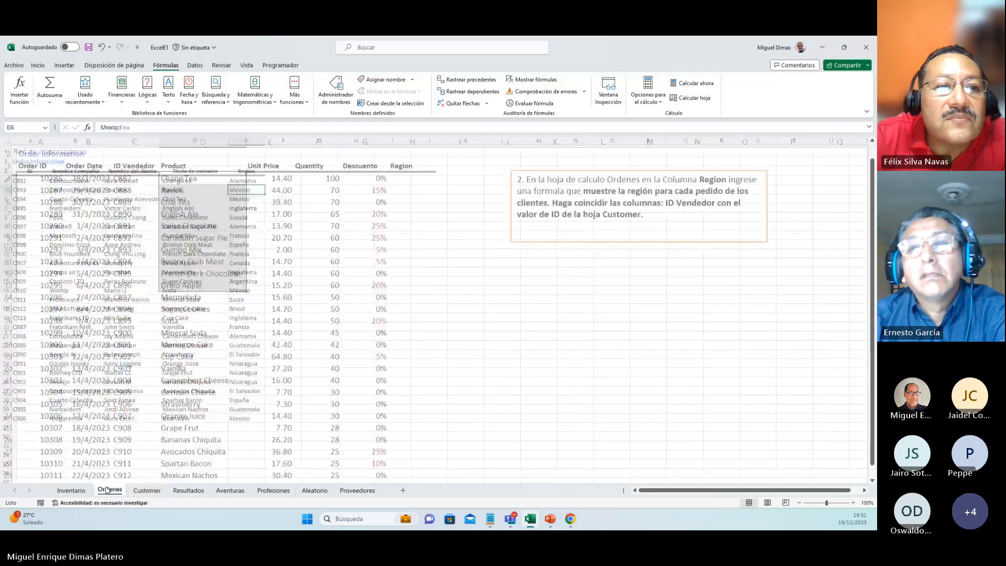
scroll(415, 180, "up", 2)
left_click(415, 180)
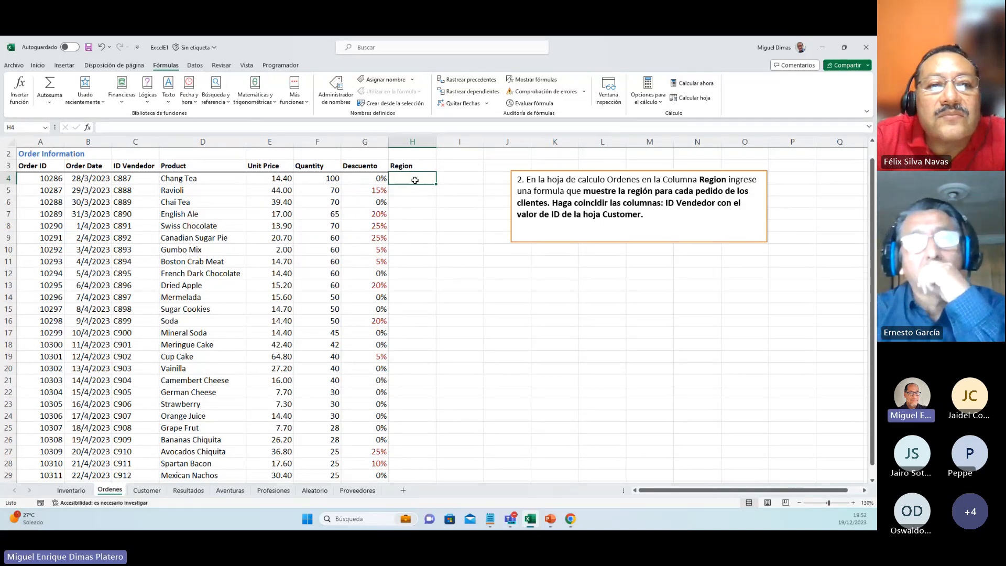
Step: Read the description of the BUSCARV function, examine the data range A4:E30 on Customer and return to Ordenes
left_click(227, 104)
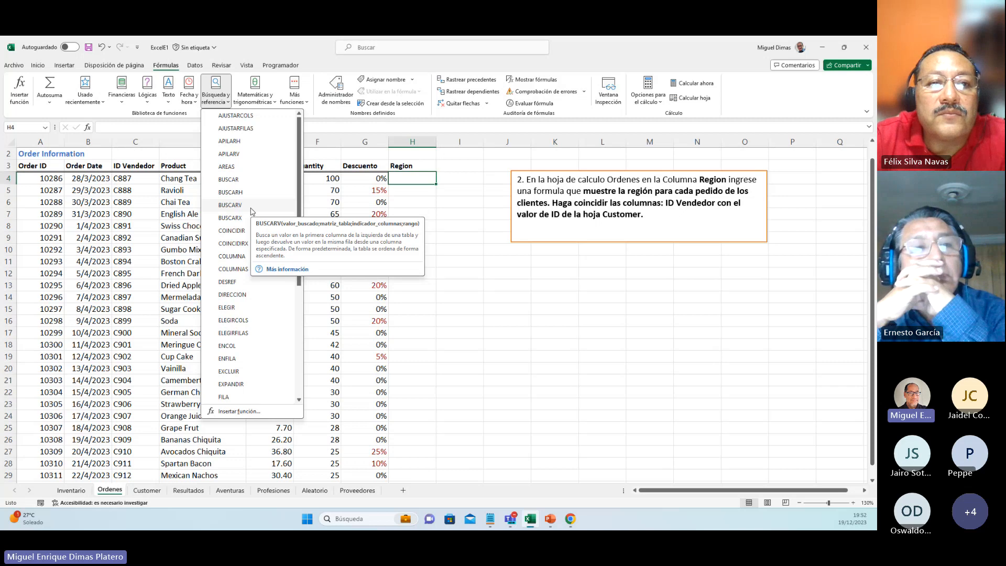
left_click(251, 207)
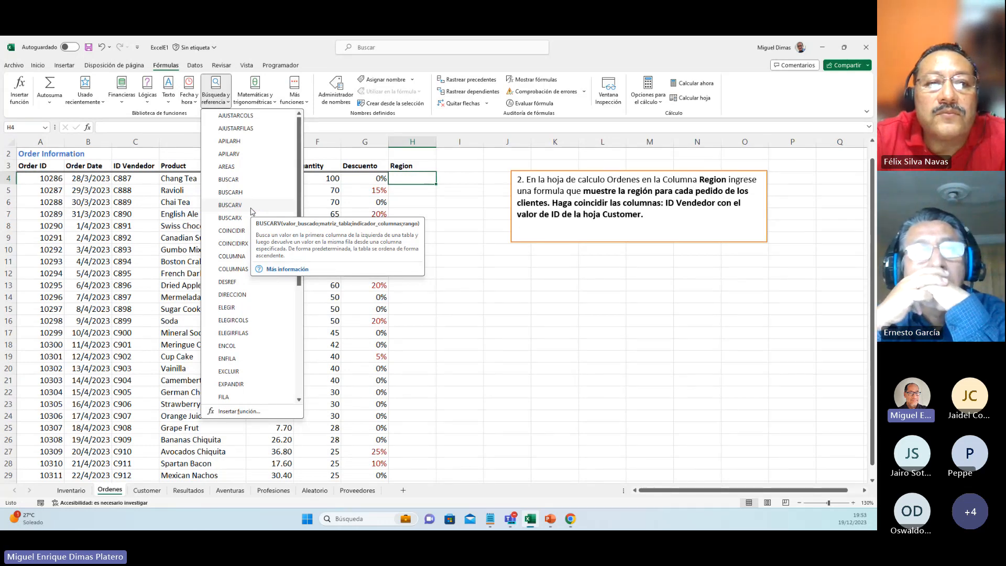
left_click(407, 178)
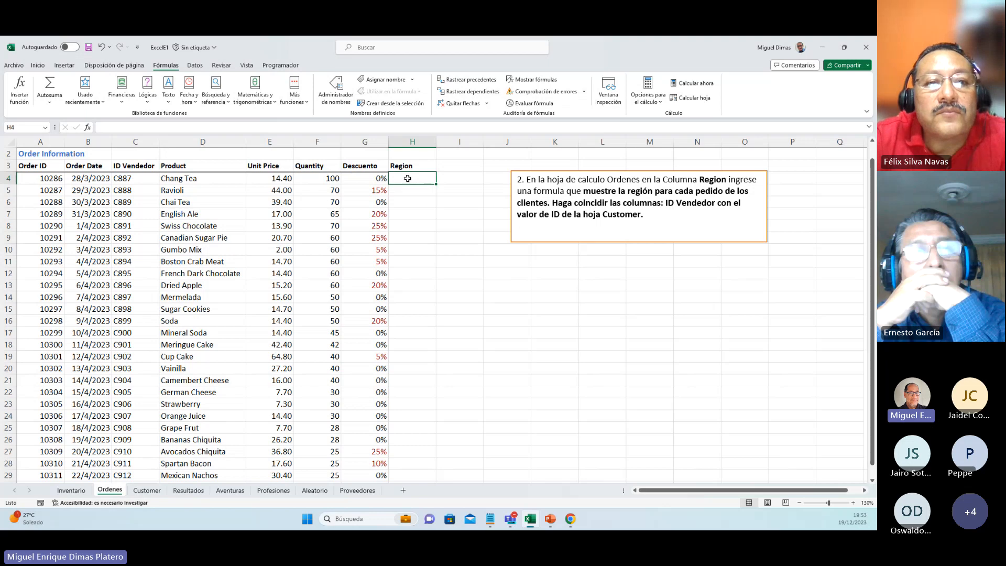
left_click(148, 491)
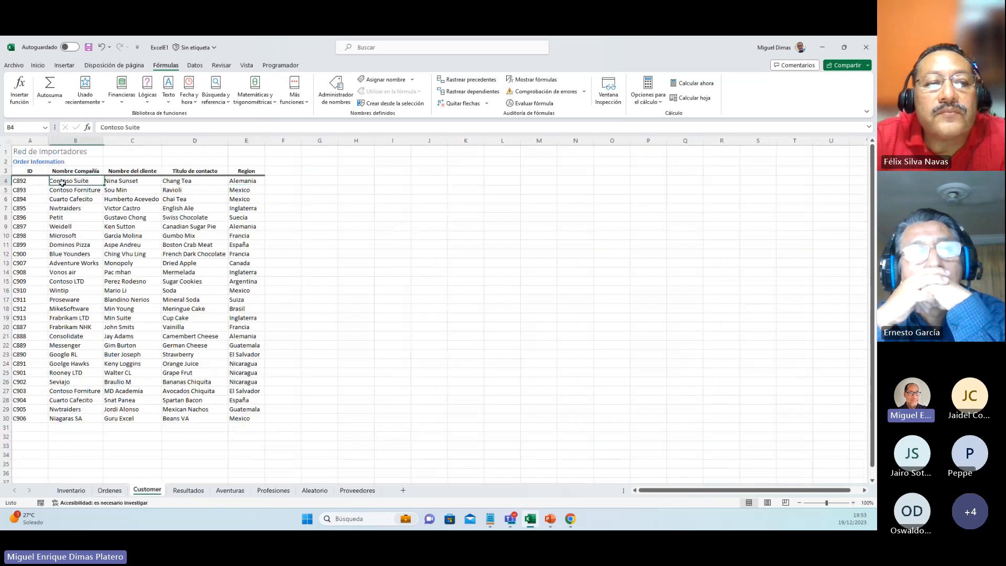
left_click_drag(21, 181, 259, 416)
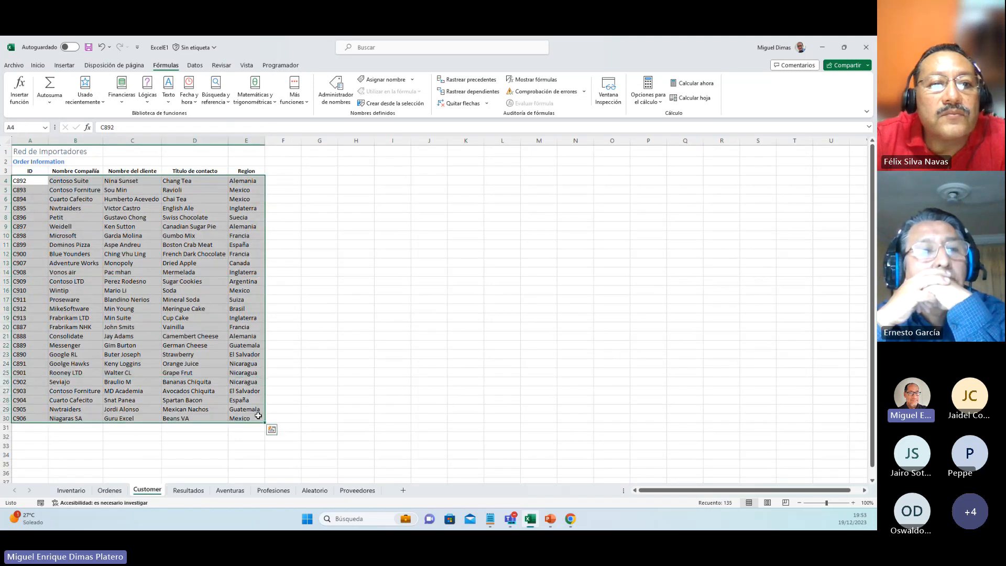
left_click(89, 218)
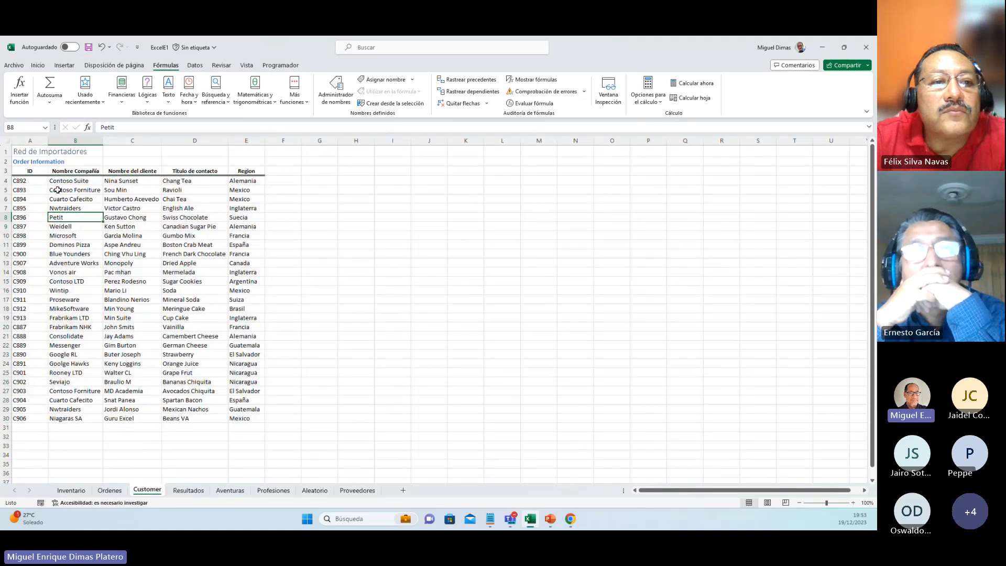
left_click_drag(21, 181, 251, 416)
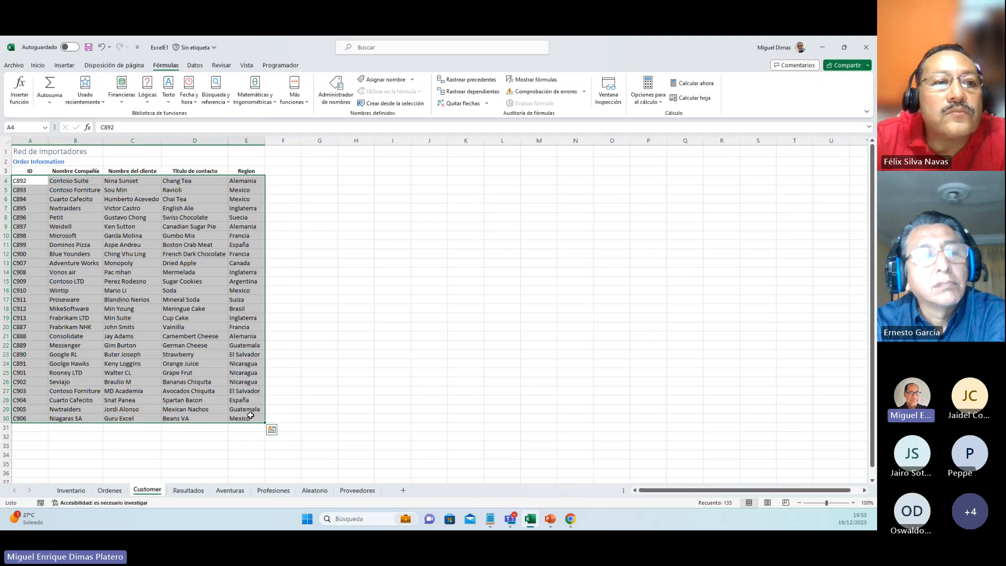
left_click(110, 491)
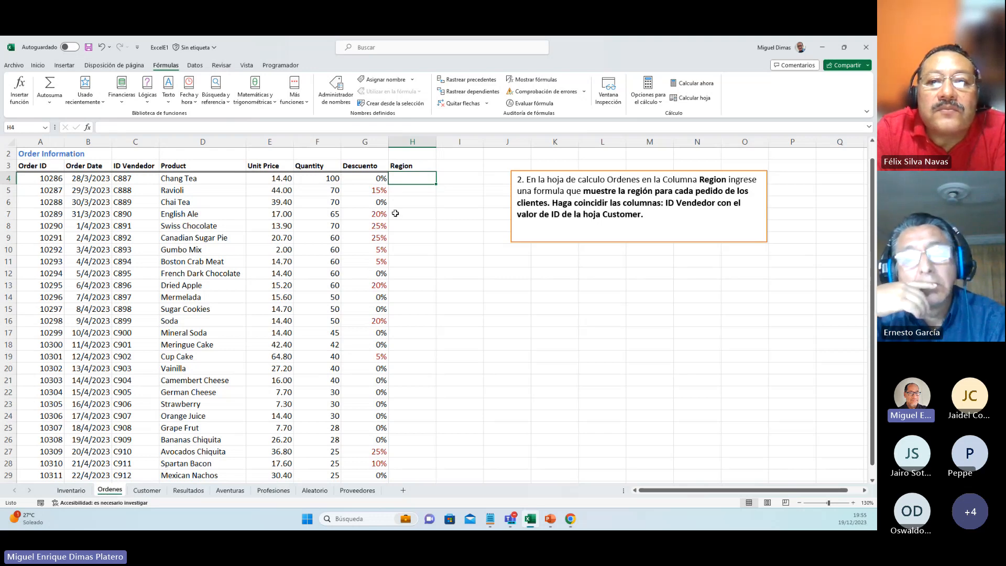
Step: Insert the BUSCARV function in cell H4 with lookup value C4 and the absolute table range Customer!$A$4:$E$30
left_click(216, 94)
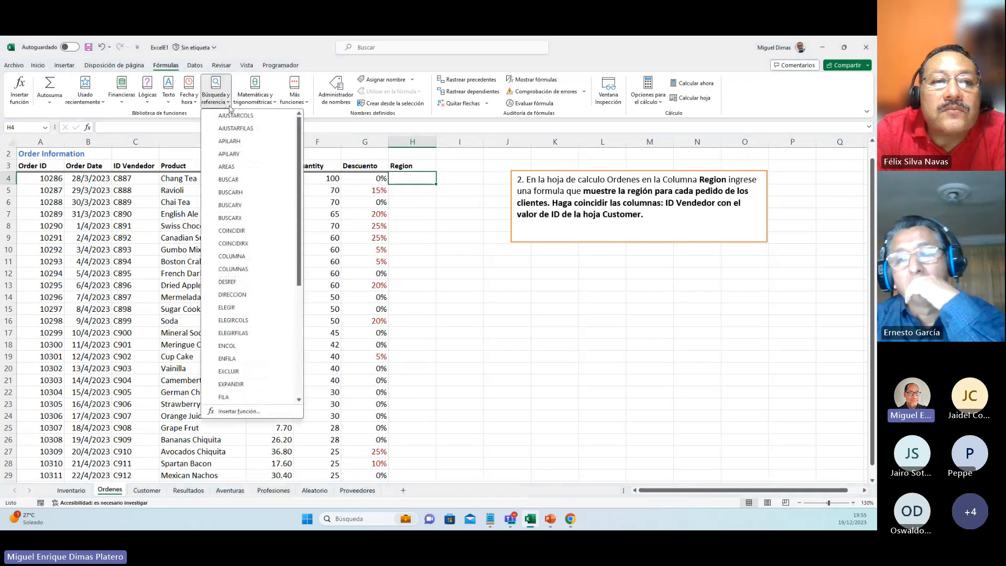
left_click(234, 209)
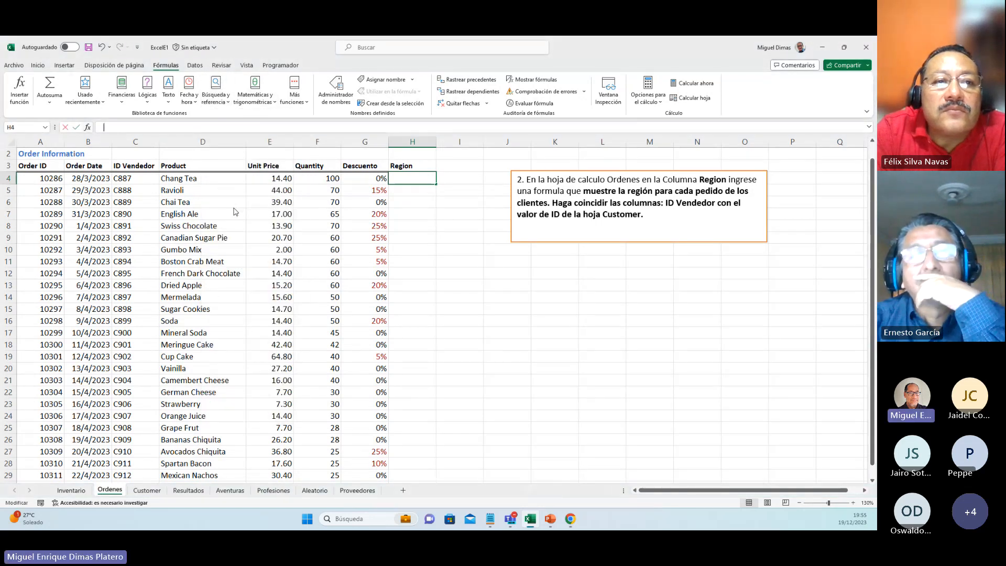
left_click(146, 180)
left_click(440, 314)
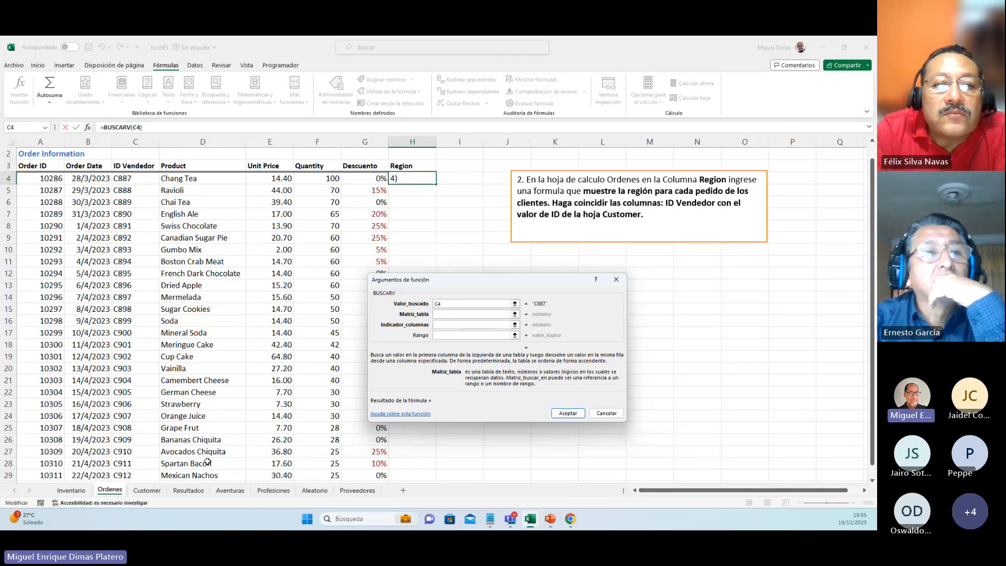
left_click(145, 491)
left_click_drag(19, 181, 229, 415)
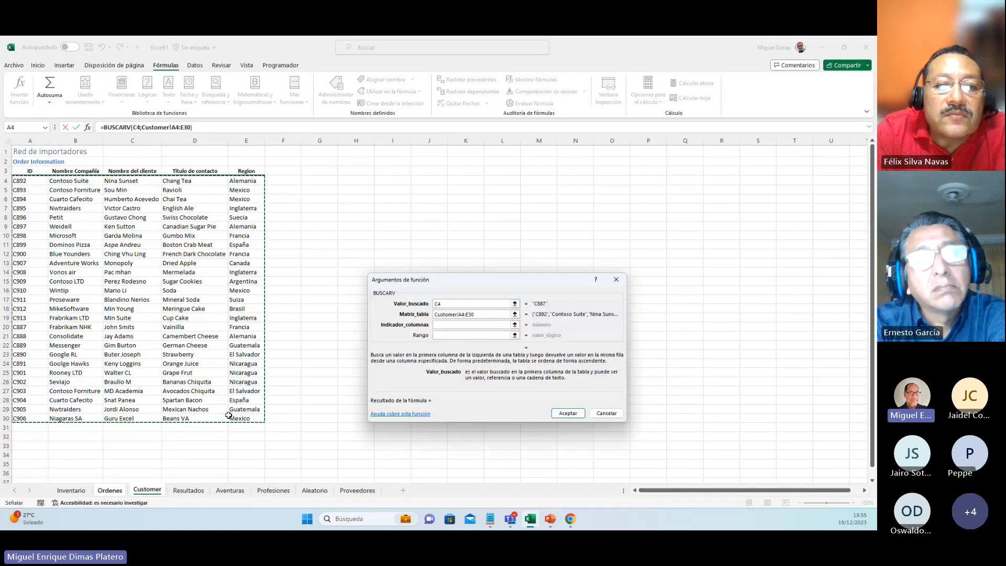
key("F4")
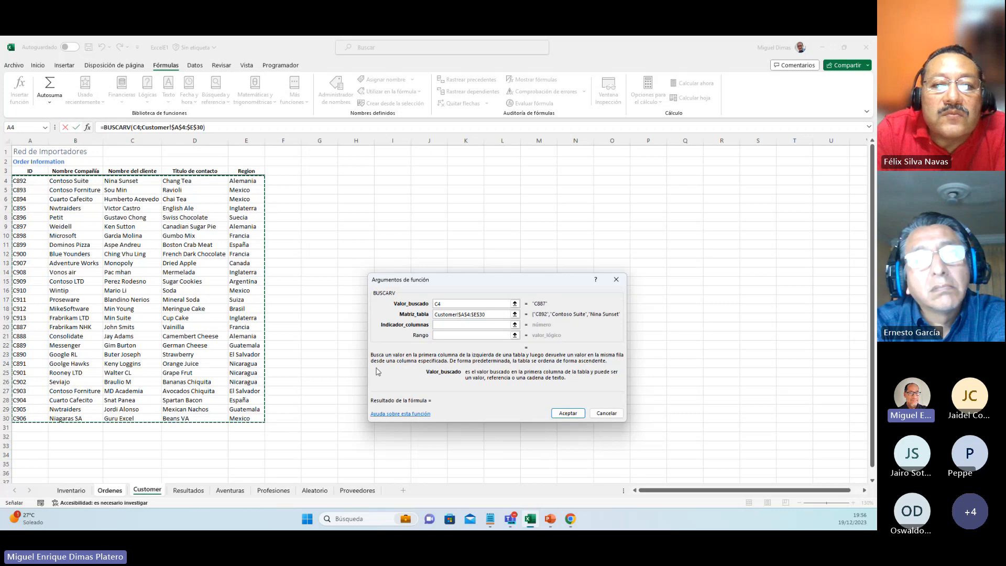
Step: Set the BUSCARV column index to 5 and the Rango argument to Verdadero, and accept the formula
left_click(450, 326)
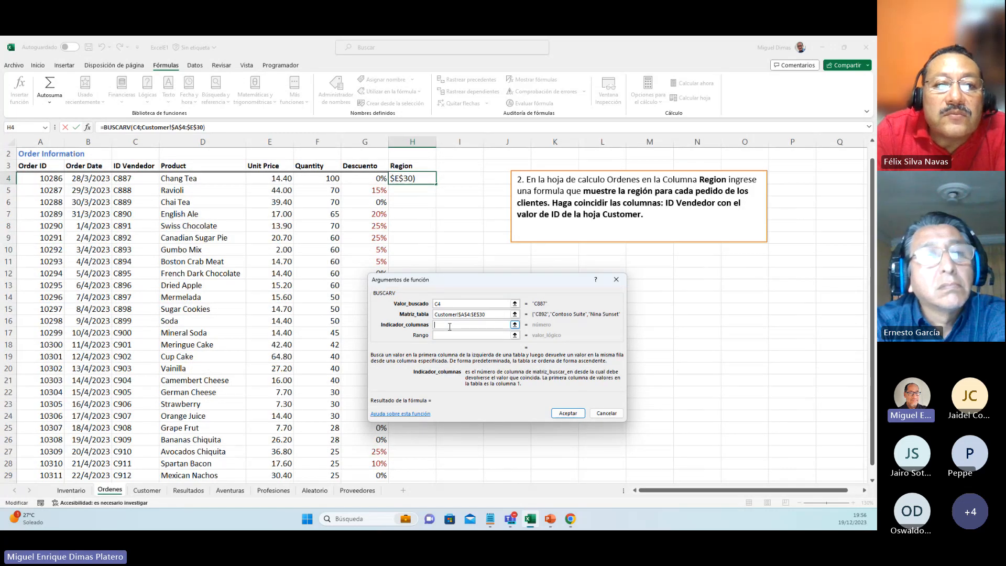
type("5")
left_click(449, 335)
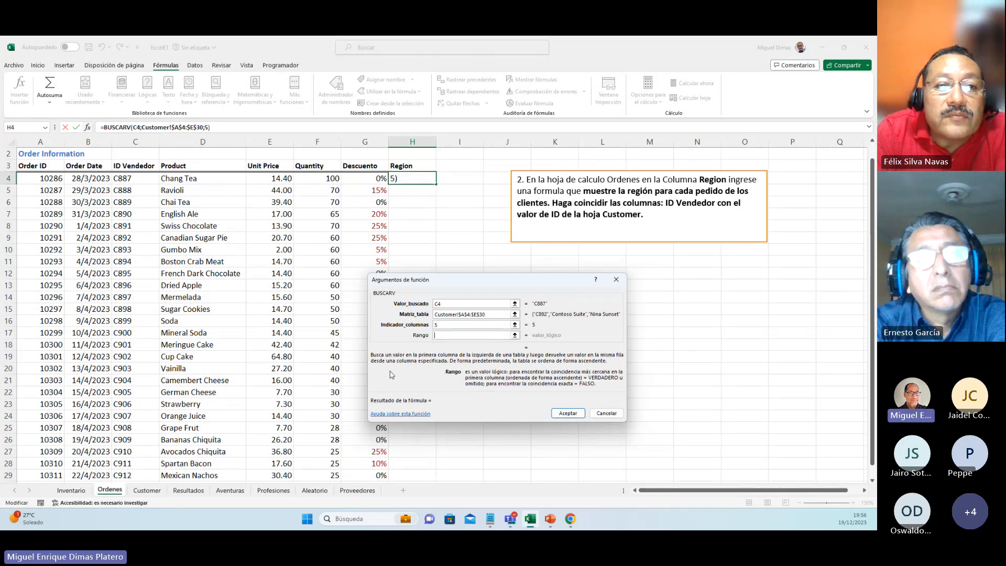
type("Ve")
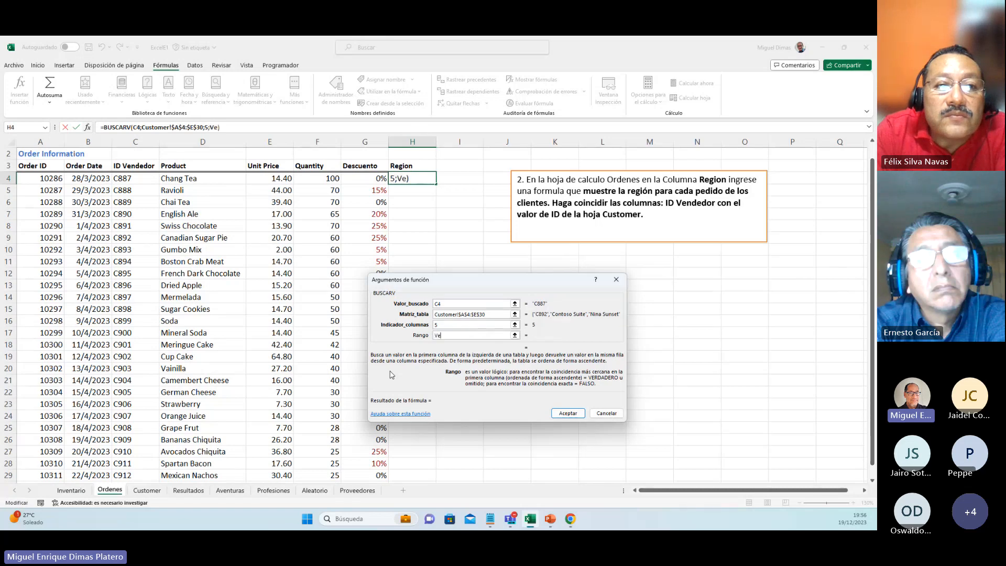
type("rdadero")
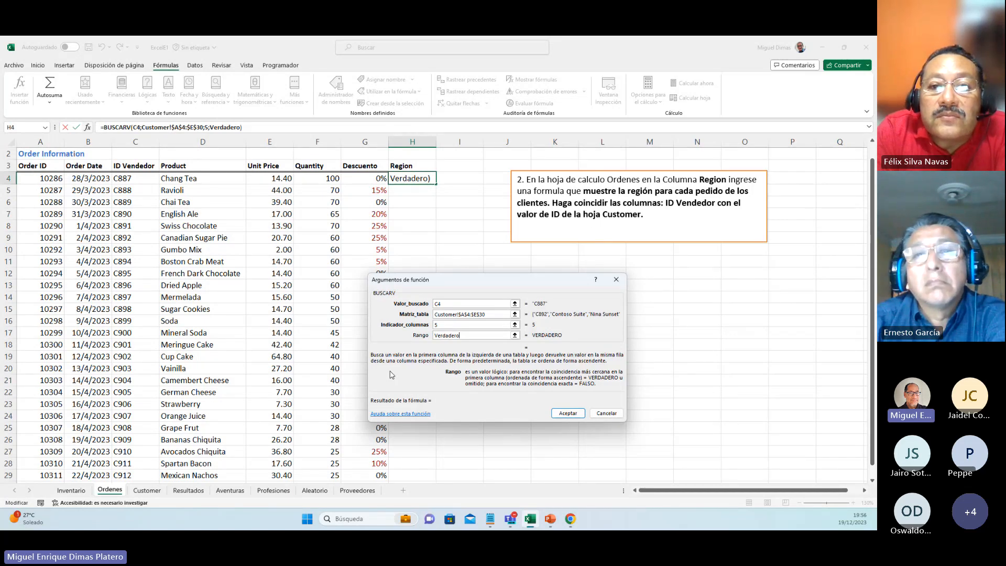
key("Return")
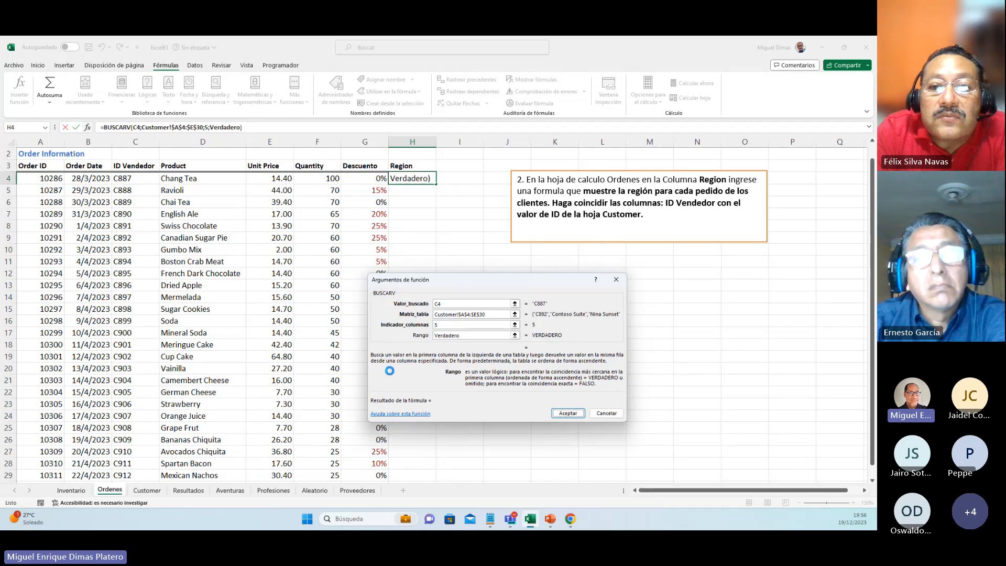
Step: Change the Rango argument of the BUSCARV formula in H4 to Falso and copy the formula down the Region column
left_click(244, 128)
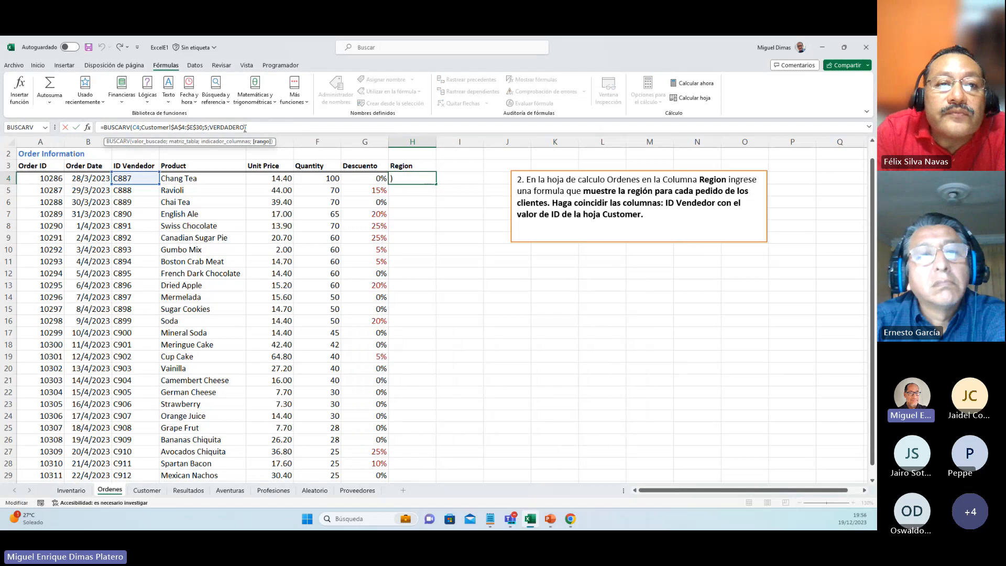
left_click(87, 128)
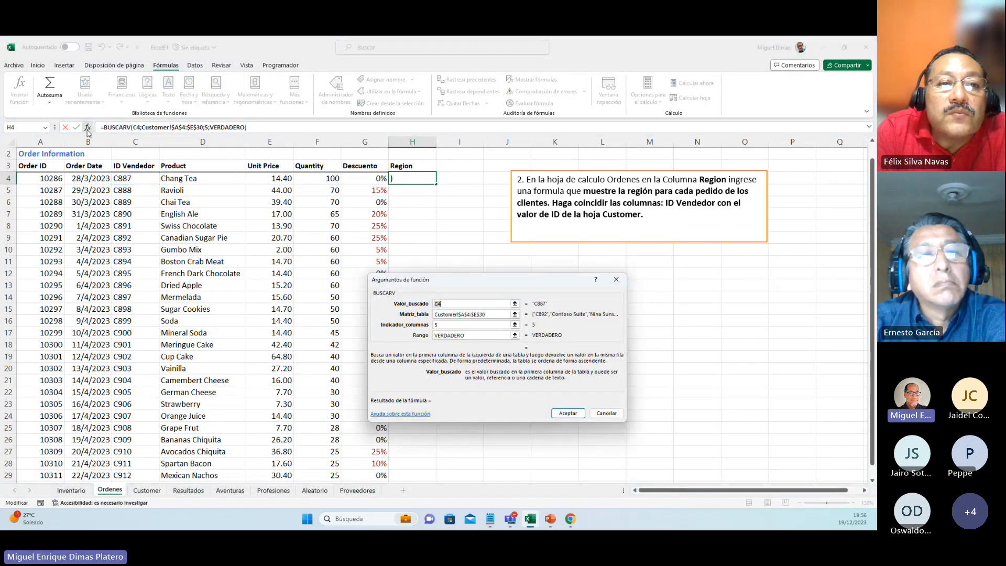
left_click(485, 336)
key("BackSpace")
key("BackSpace")
key("BackSpace")
key("BackSpace")
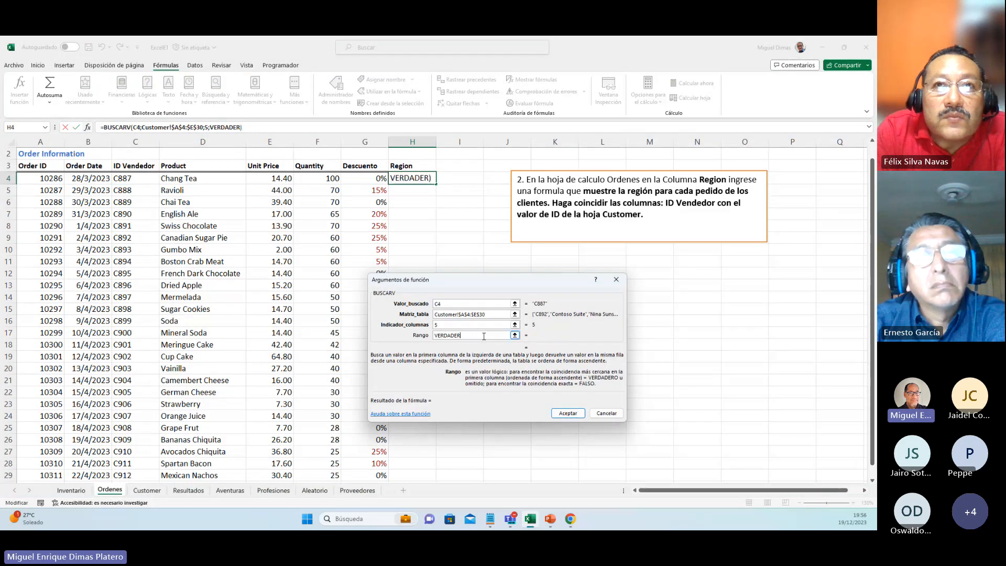
key("BackSpace")
key("BackSpace")
key("BackSpace")
key("BackSpace")
key("BackSpace")
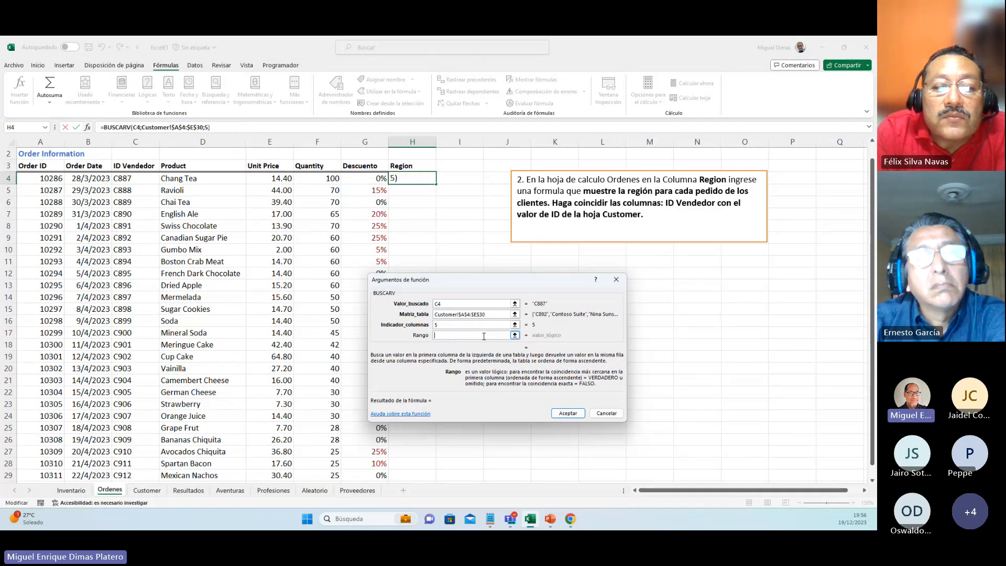
type("Falso")
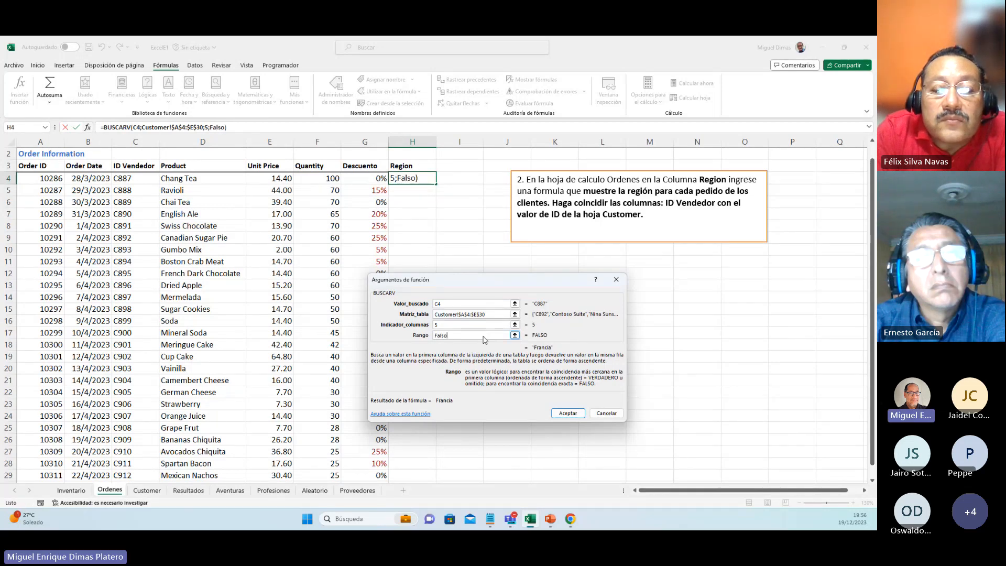
key("Return")
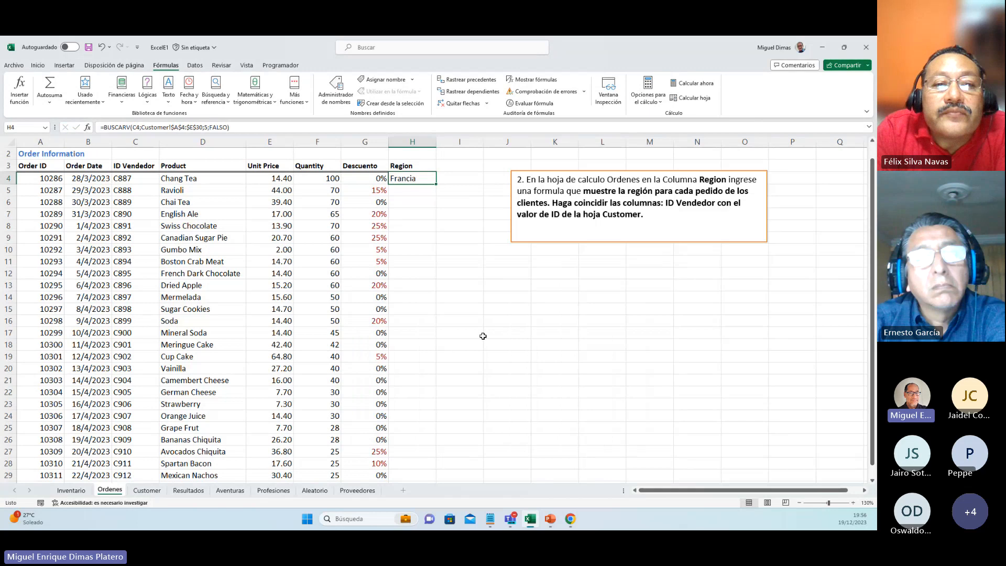
double_click(437, 186)
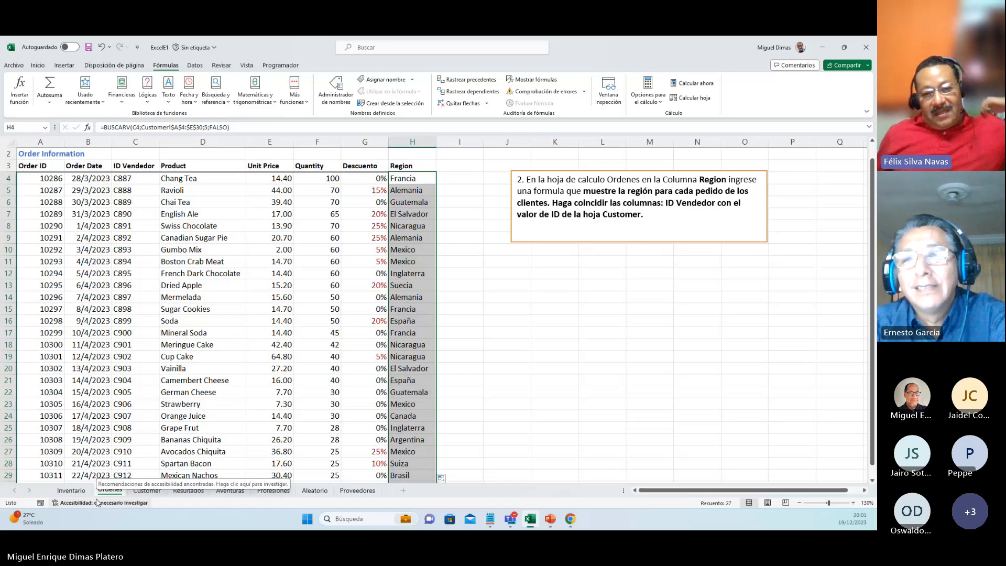
Step: Open the Resultados sheet and read exercise 3 with the view enlarged to 110%
left_click(142, 492)
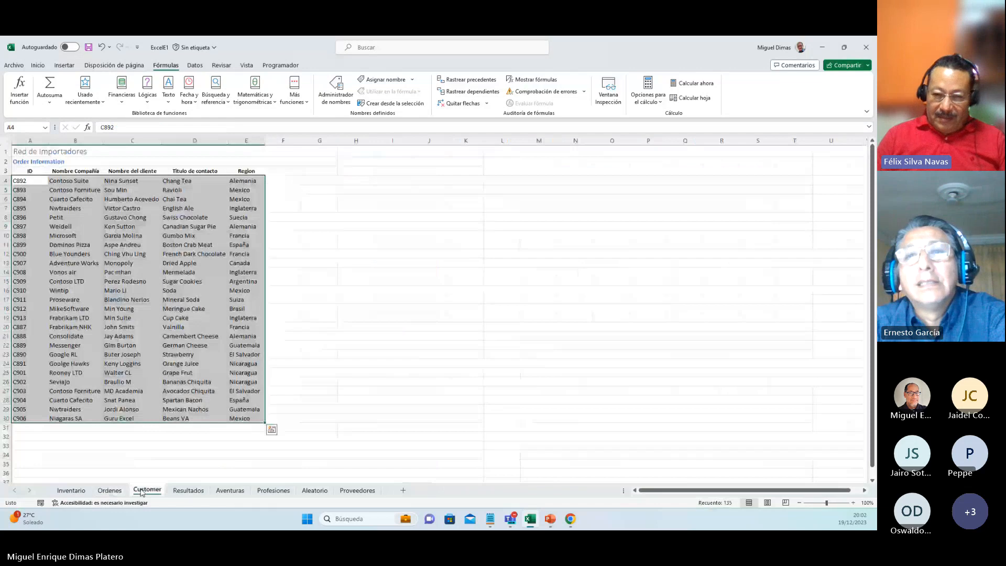
left_click(179, 492)
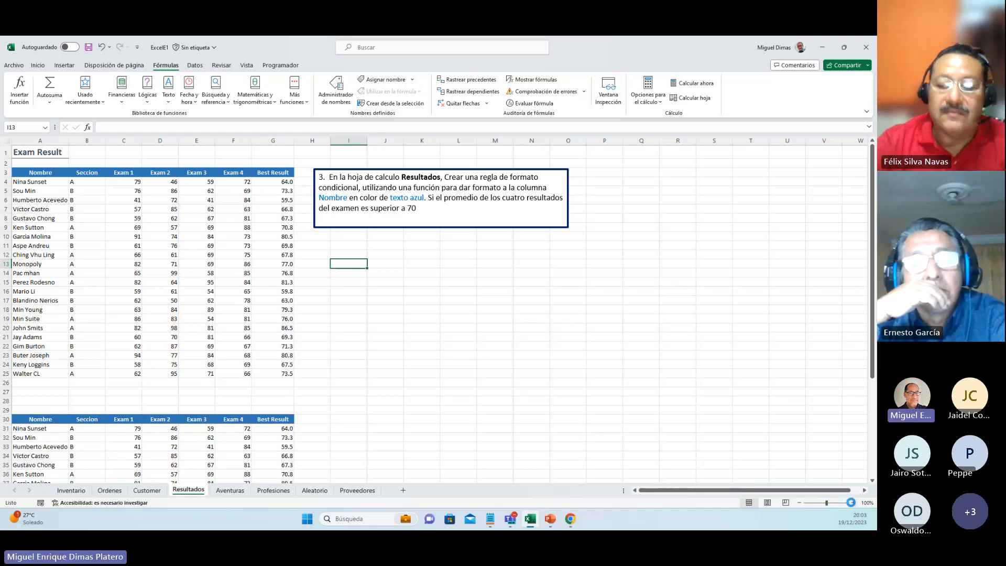
left_click(851, 502)
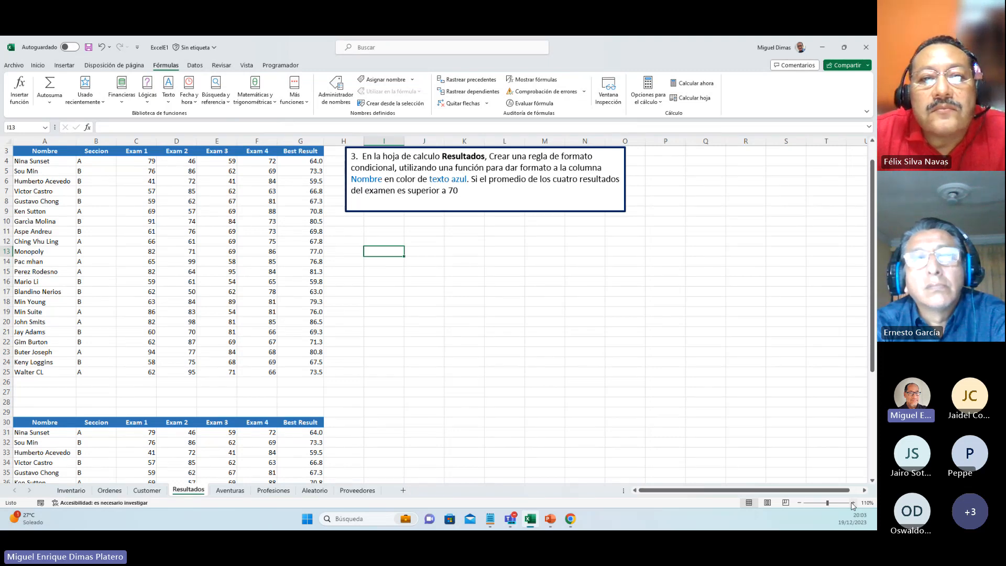
Step: Examine the new-rule dialog and the rule manager of conditional formatting, leaving both without creating a rule
left_click(37, 66)
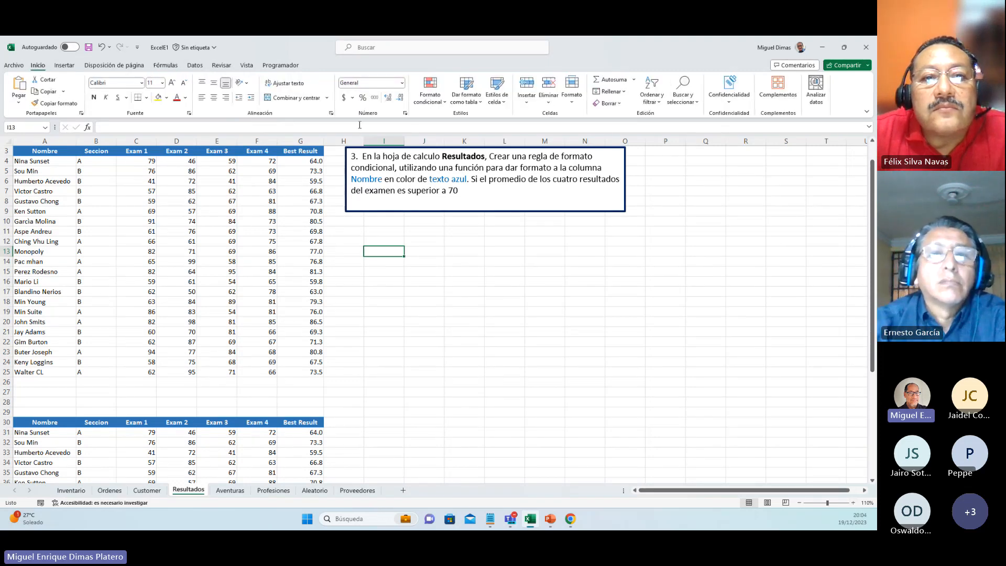
left_click(442, 105)
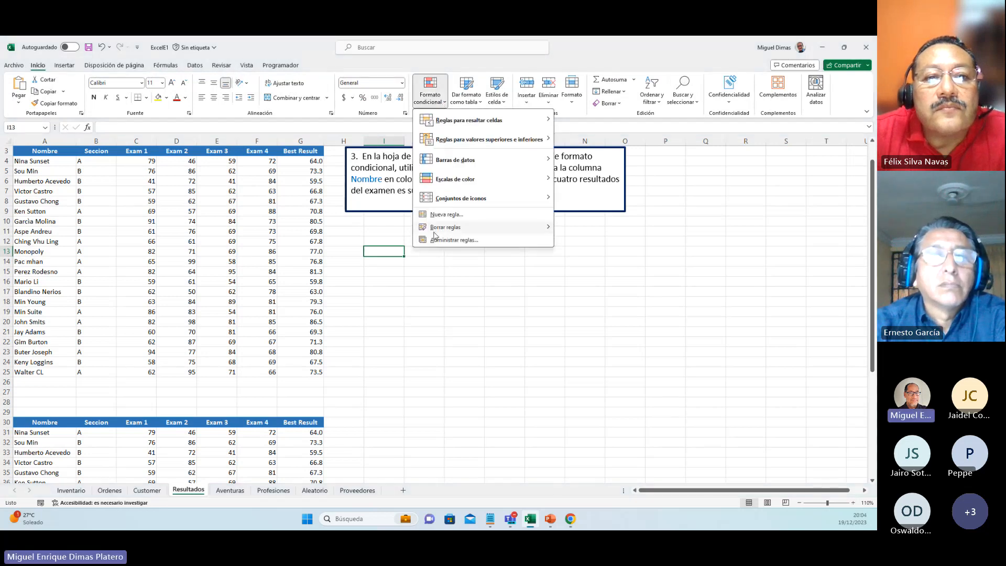
left_click(449, 215)
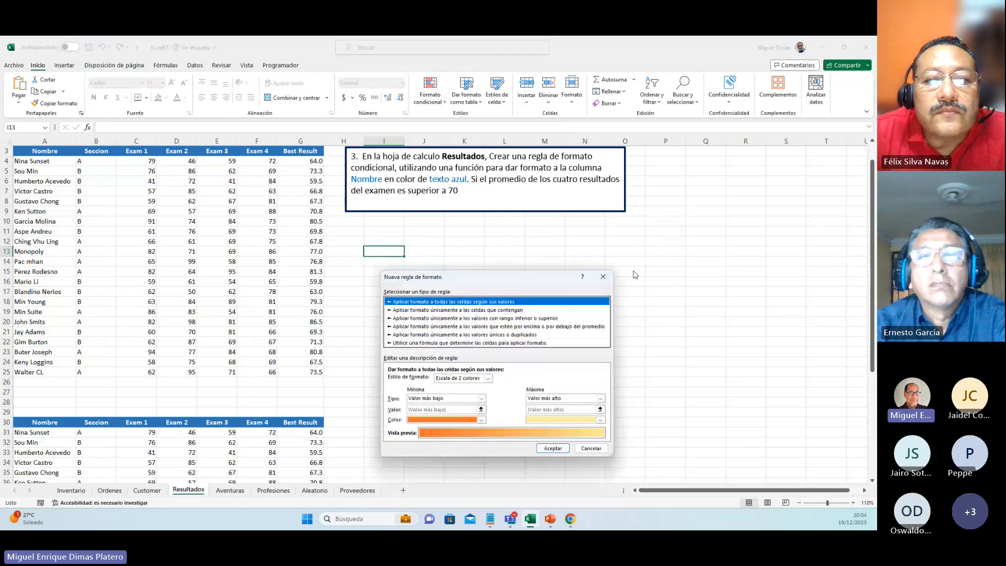
left_click(603, 276)
left_click(443, 98)
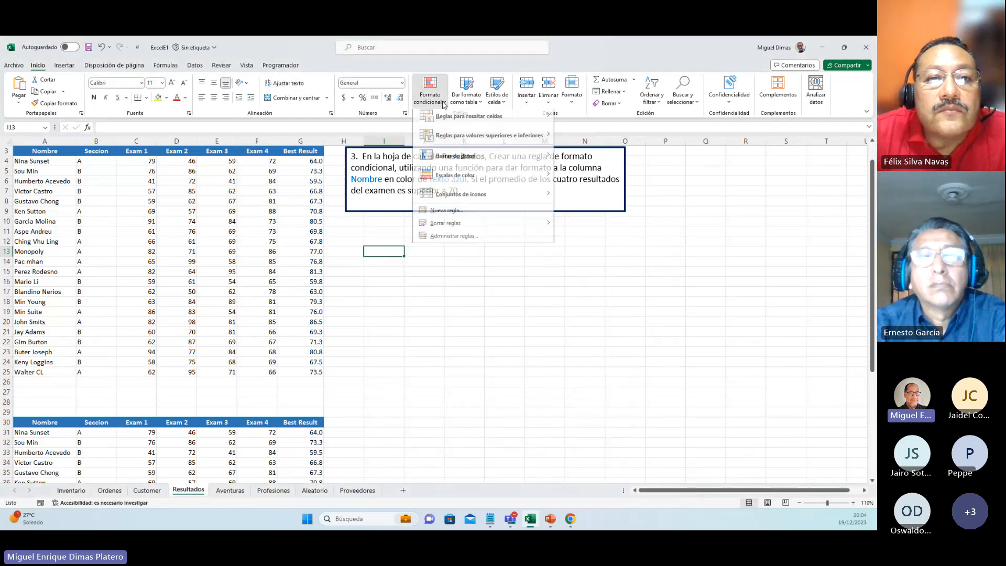
left_click(448, 240)
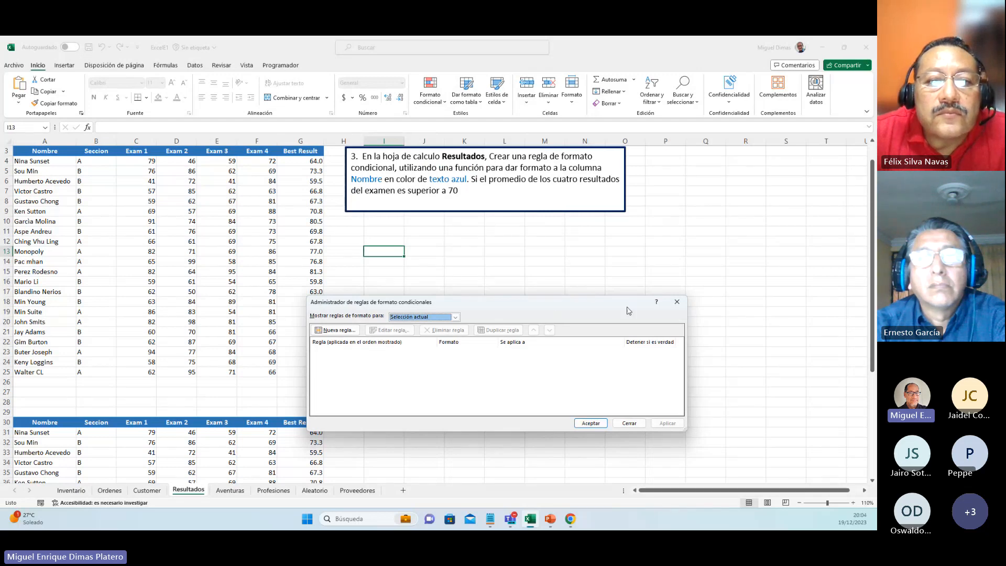
left_click(677, 301)
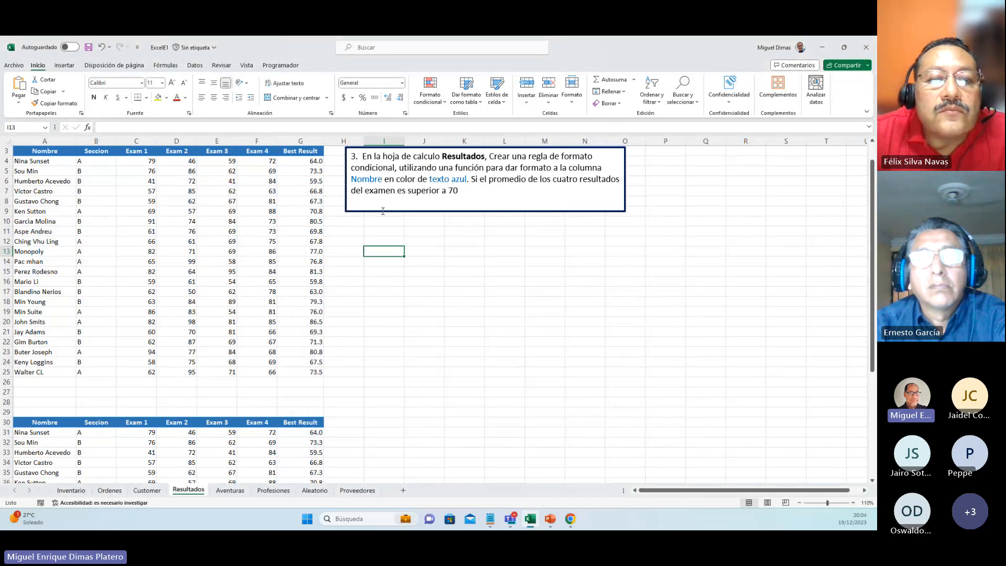
Step: Review the first student's exam scores in C4:F4 and select the Nombre range A4:A25
left_click(42, 160)
left_click_drag(42, 161, 28, 369)
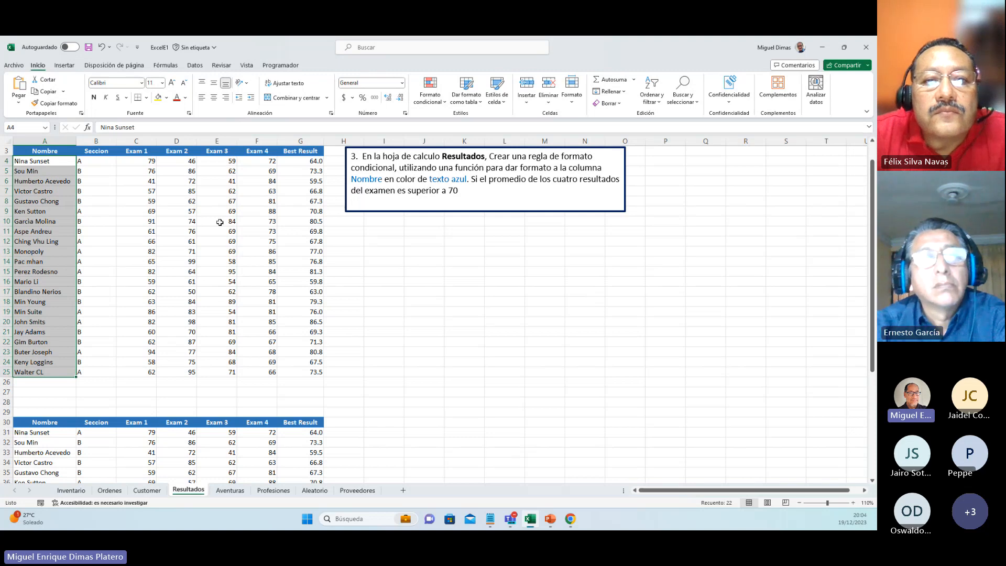
left_click_drag(139, 161, 258, 163)
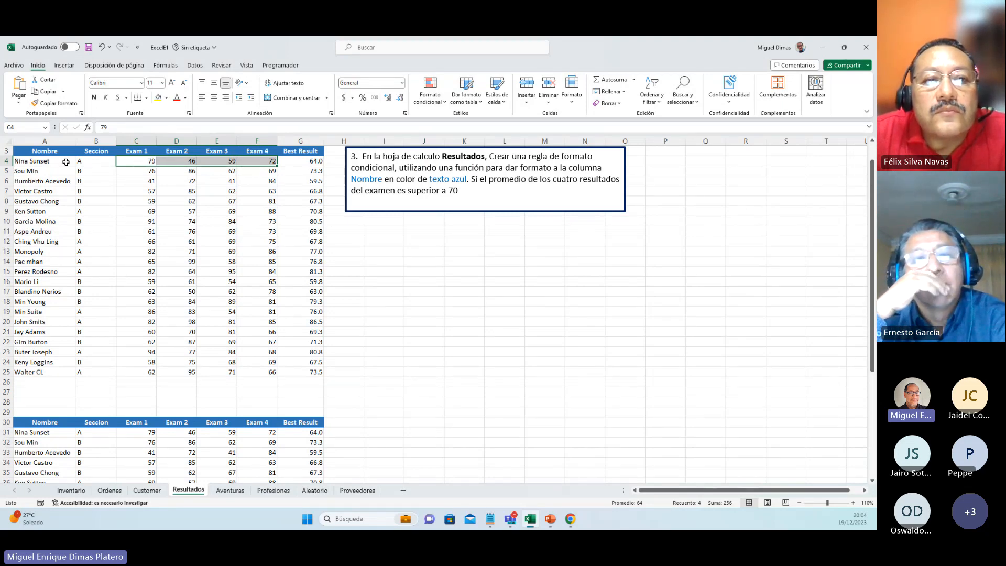
left_click_drag(66, 162, 40, 370)
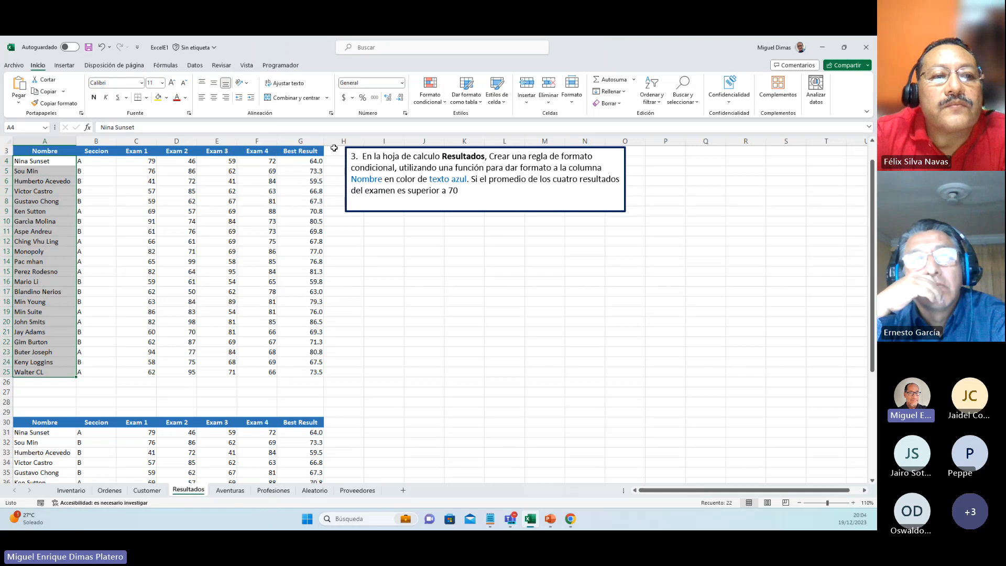
left_click(445, 105)
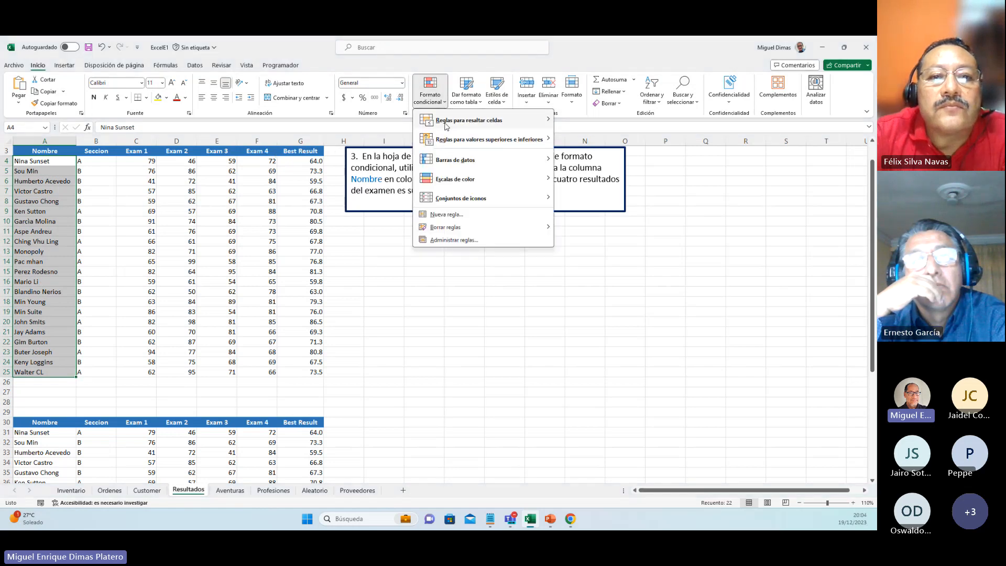
left_click(441, 217)
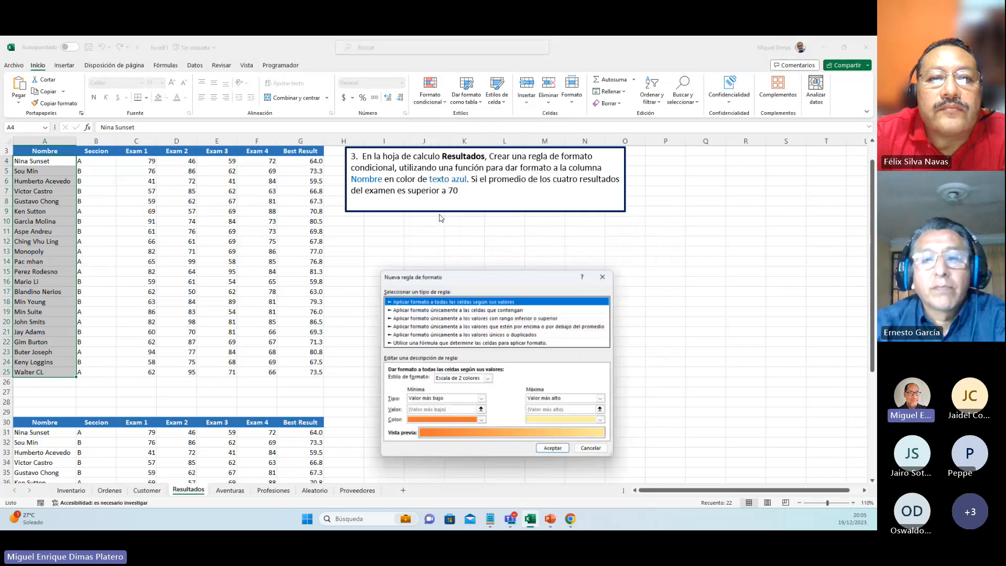
key("Escape")
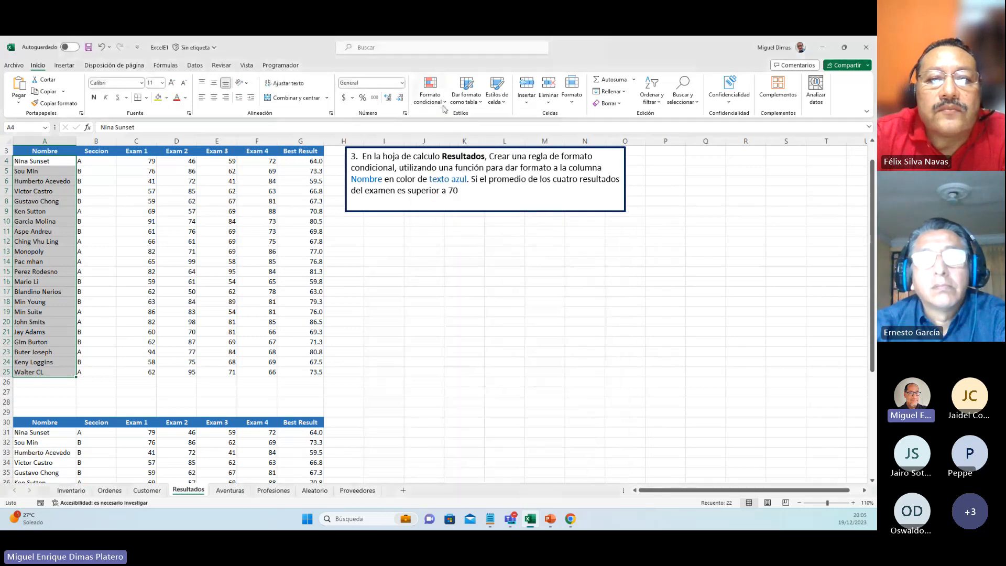
Step: Start a new rule for A4:A25 from the conditional formatting rule manager, with the type that uses a formula to determine the formatted cells
left_click(430, 97)
left_click(439, 241)
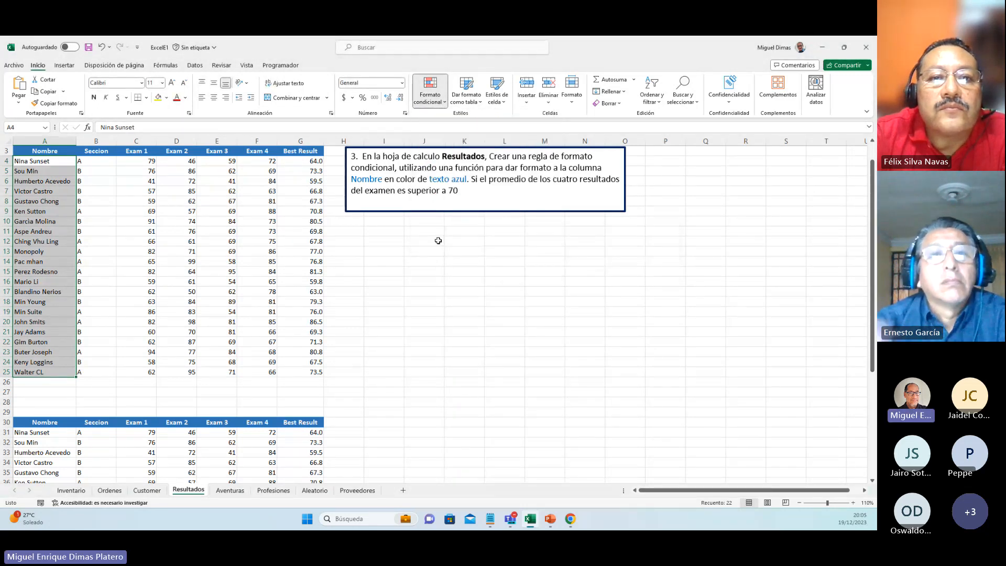
left_click(355, 338)
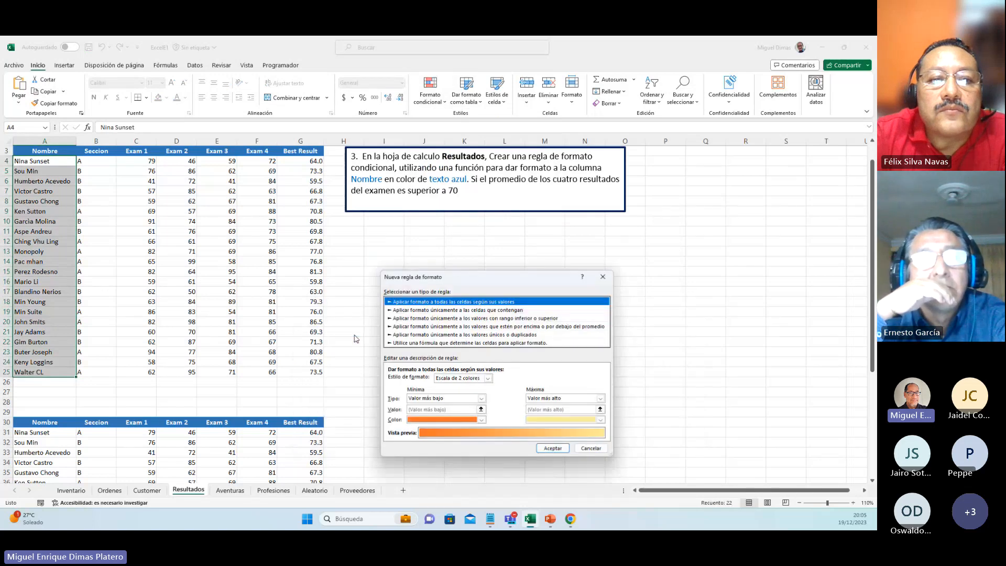
left_click_drag(501, 328, 446, 211)
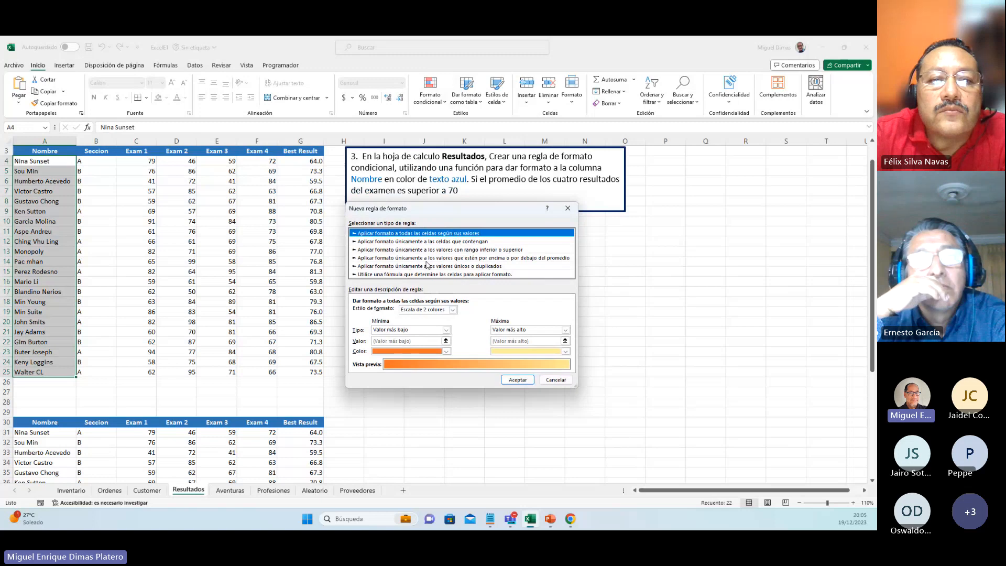
left_click(426, 274)
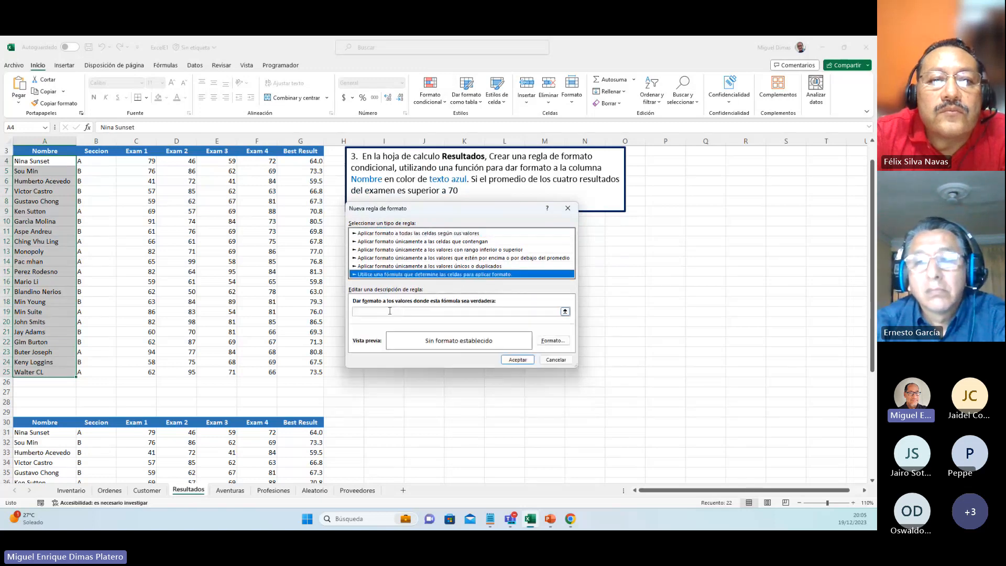
Step: Begin the rule's condition formula with =PROMEDIO( and the first column reference C
left_click(390, 311)
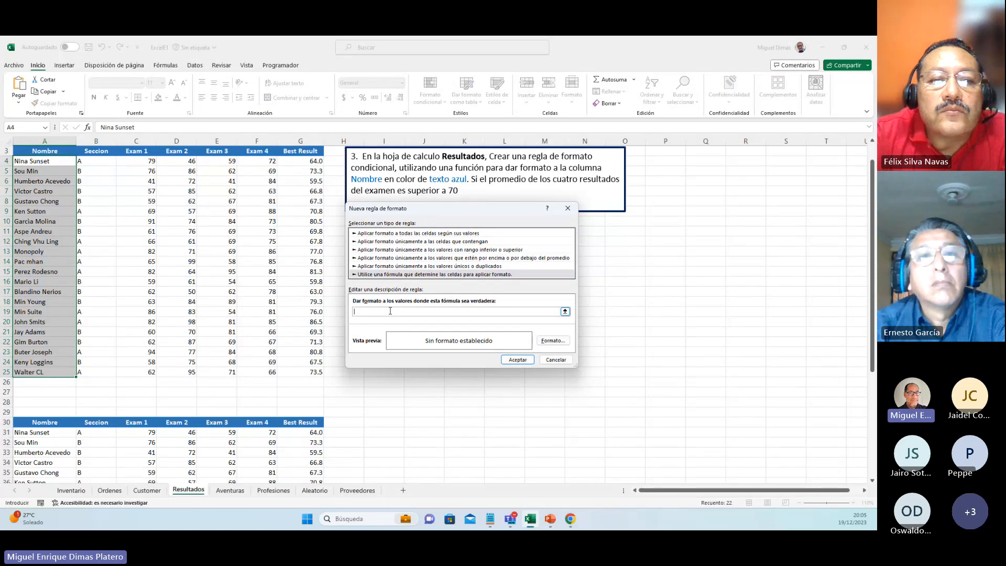
type("=PROMEDIO(")
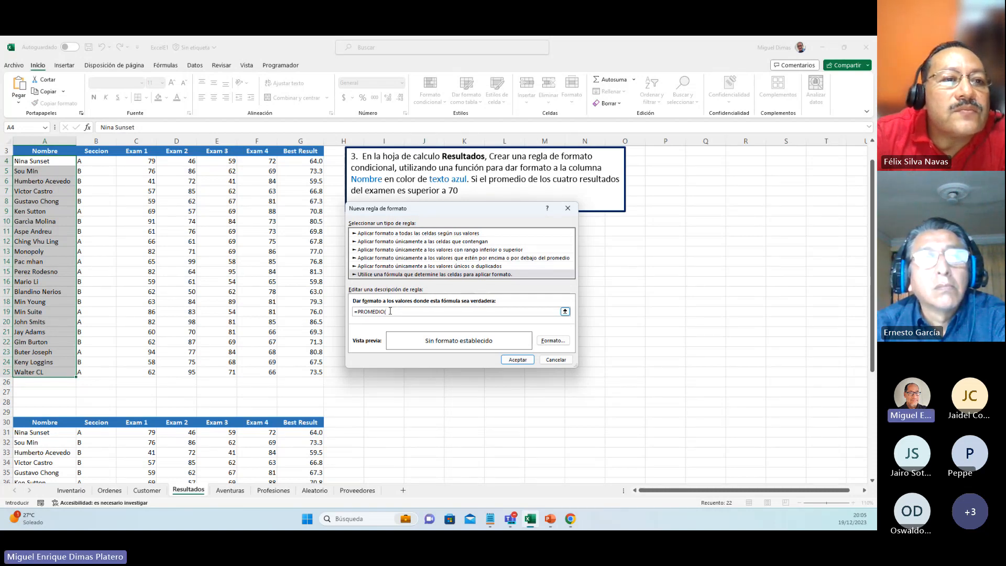
type("C")
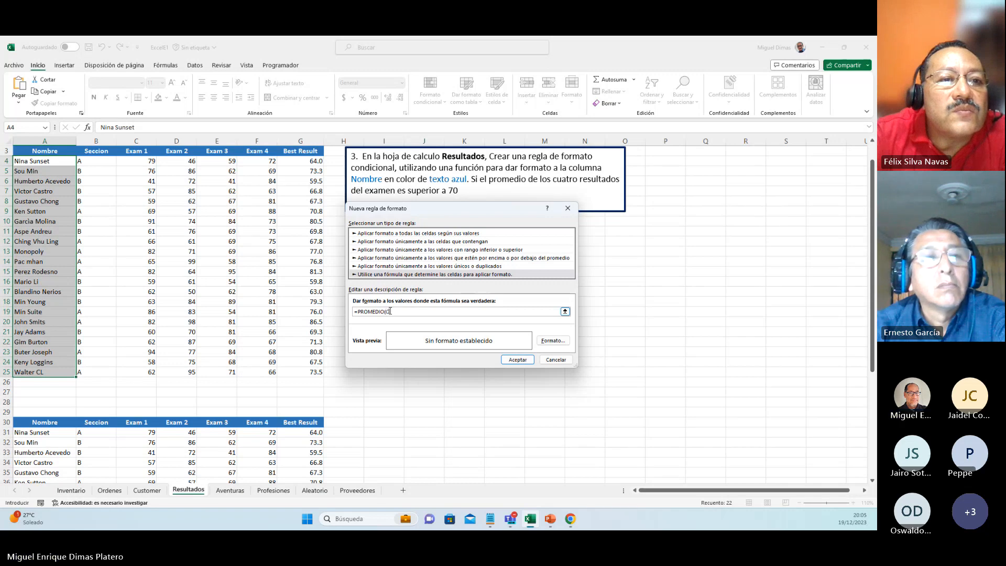
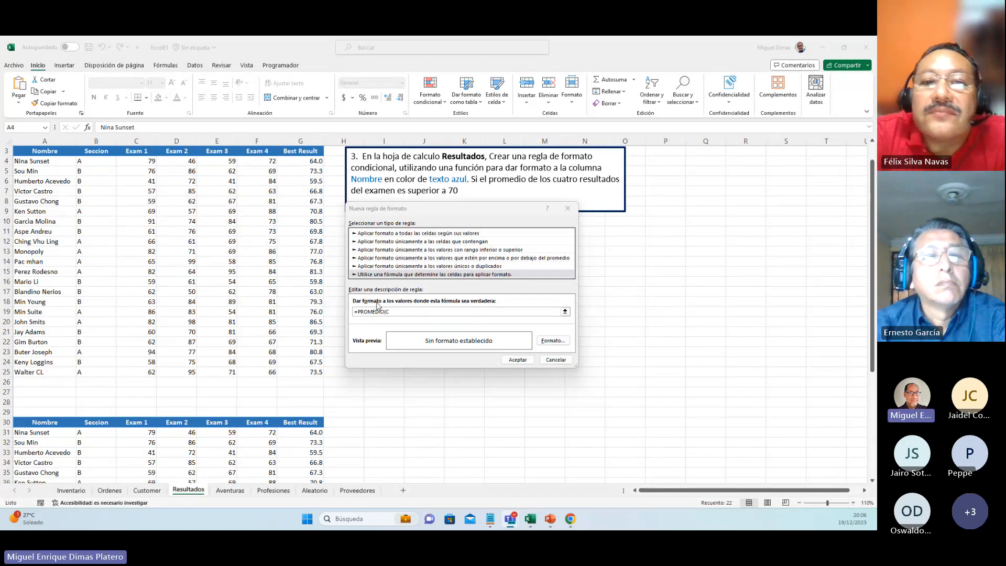
Step: Complete the rule's condition formula as =PROMEDIO($C2:$F2)>70, with absolute column references and relative rows
key("BackSpace")
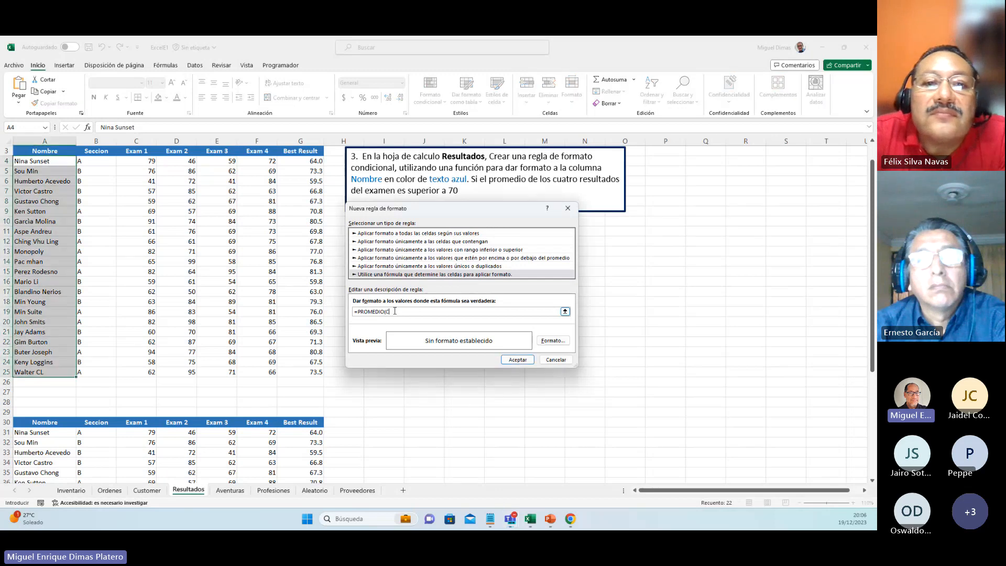
type("$C2")
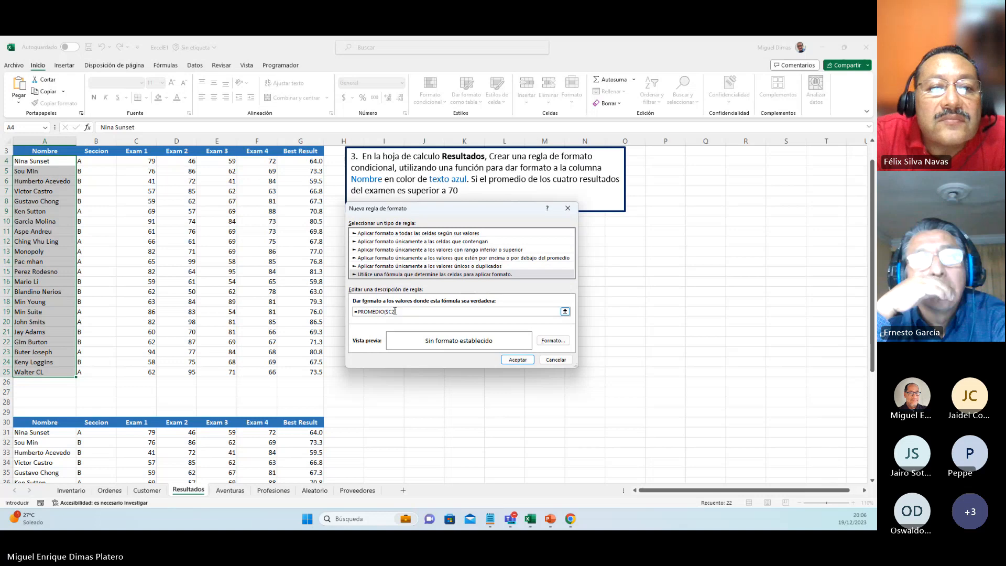
type(":$F2")
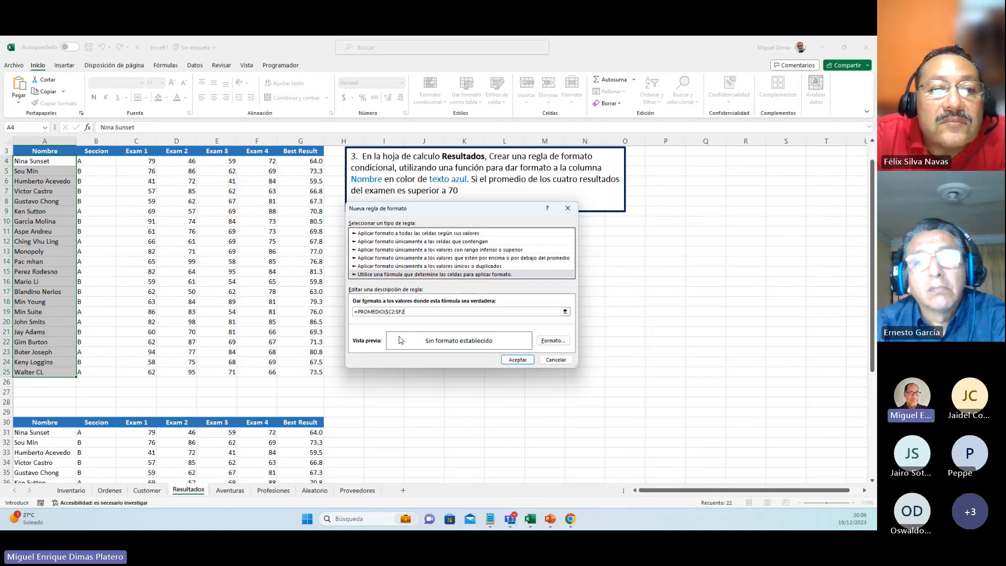
type(")")
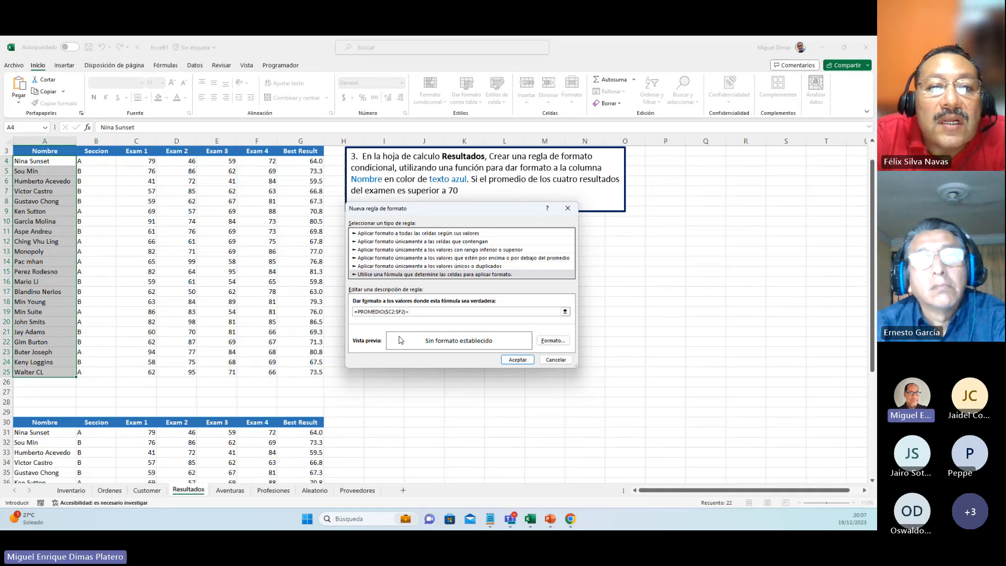
type(">")
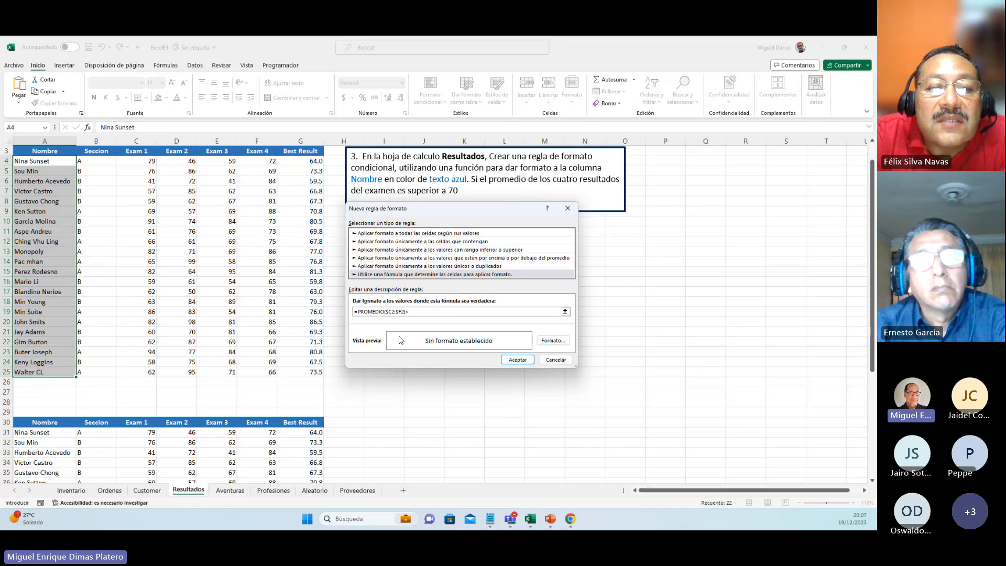
key("BackSpace")
type("<")
type(">")
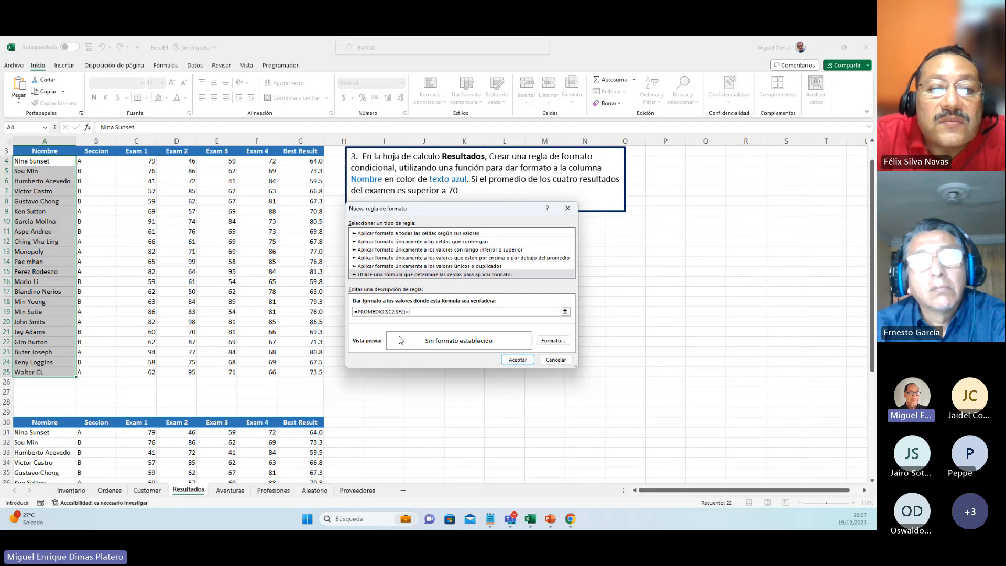
type("70")
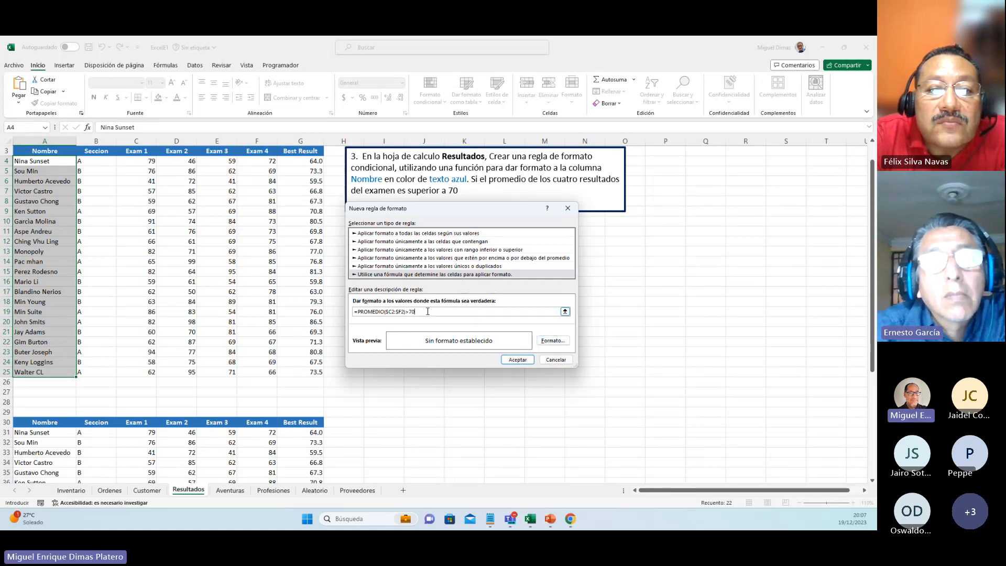
left_click_drag(428, 311, 352, 315)
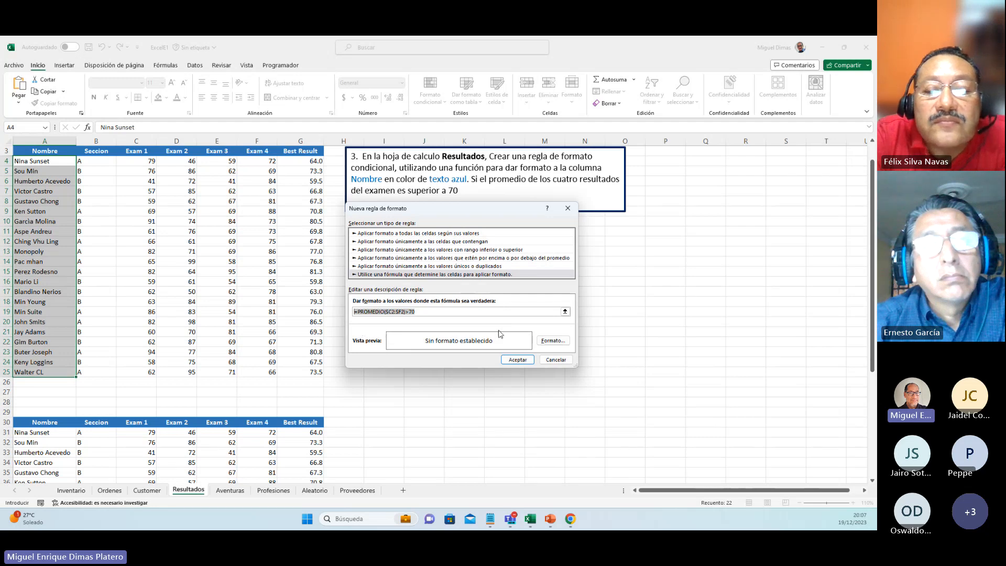
Step: Set the rule's format to a blue font colour and accept the new rule
left_click(553, 341)
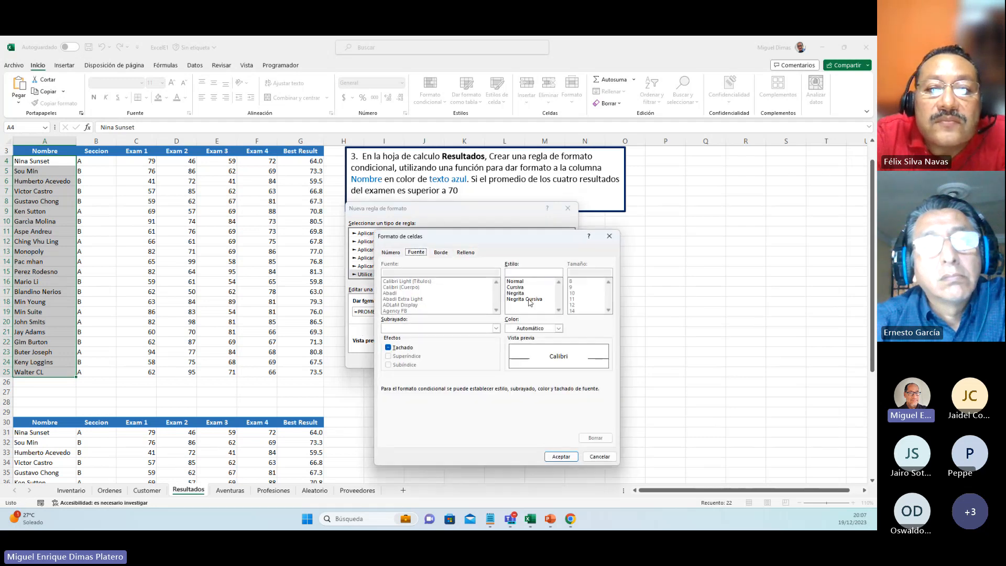
left_click(557, 329)
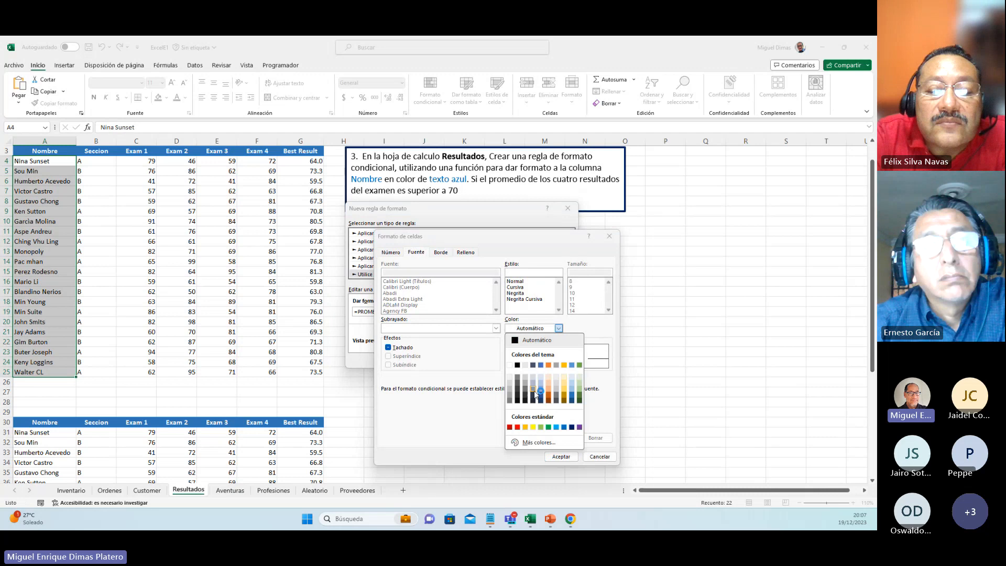
left_click(542, 398)
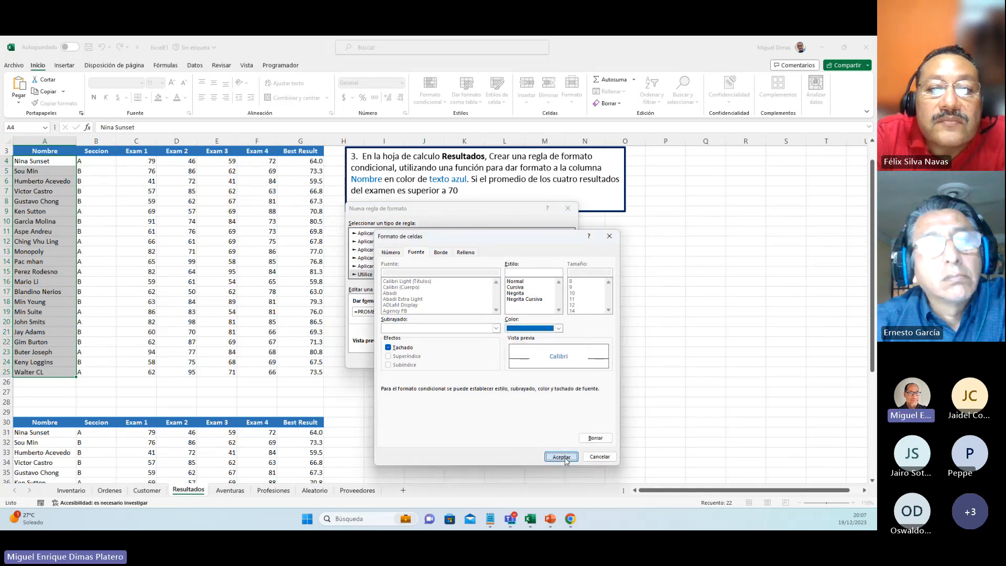
left_click(561, 457)
left_click(517, 362)
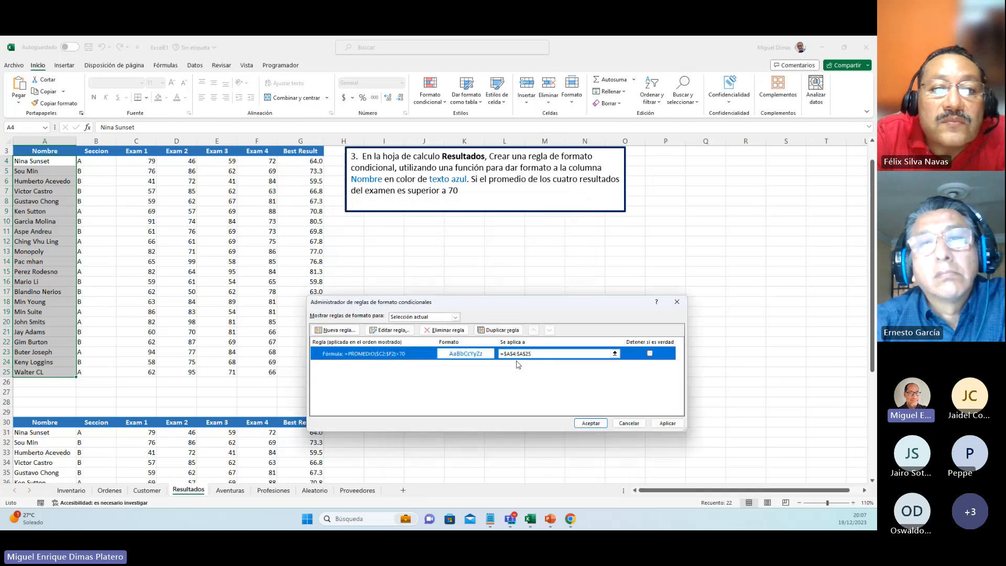
Step: Move the rule manager clear of the data, apply the new rule to A4:A25 and close the manager
left_click_drag(570, 307, 582, 222)
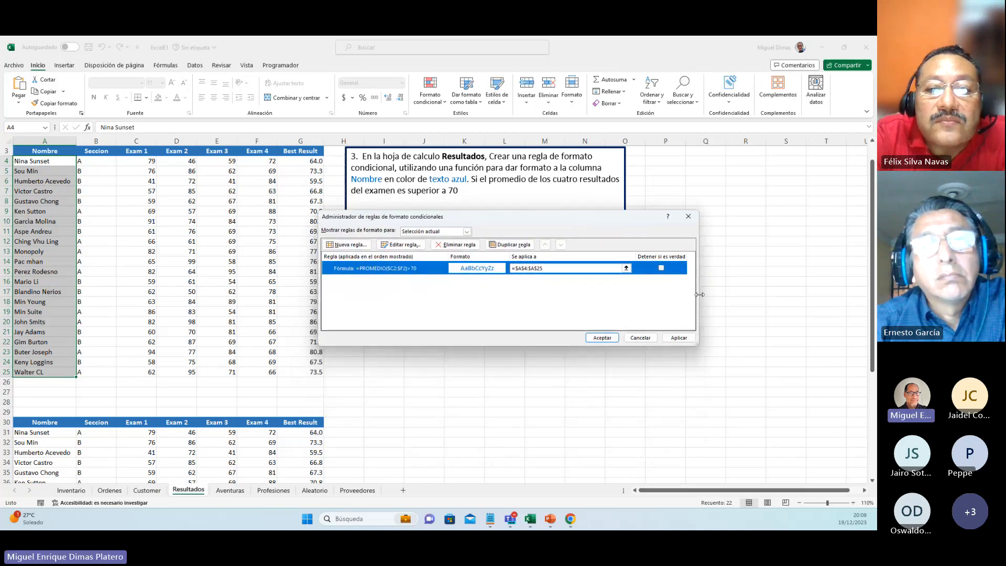
left_click(677, 338)
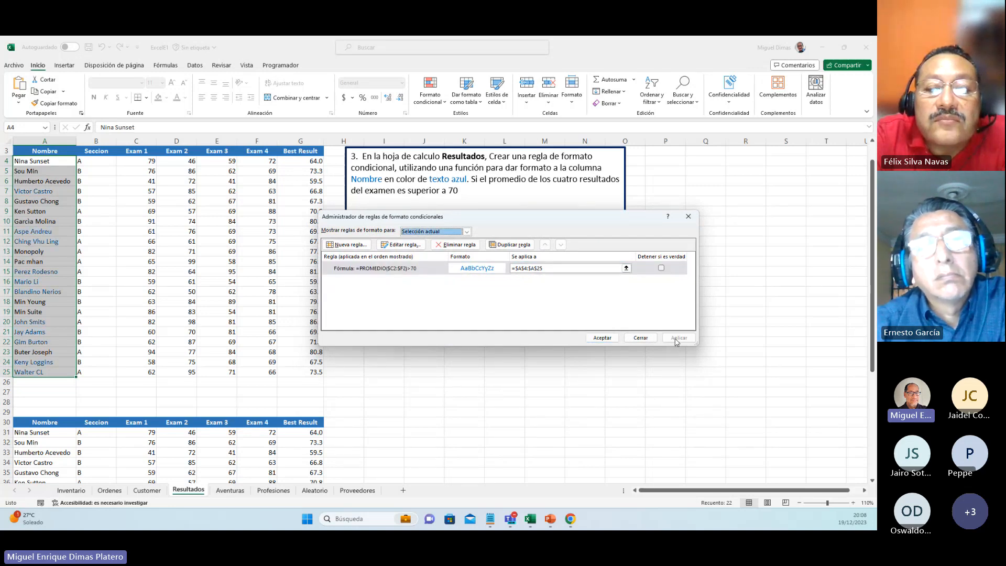
left_click(603, 338)
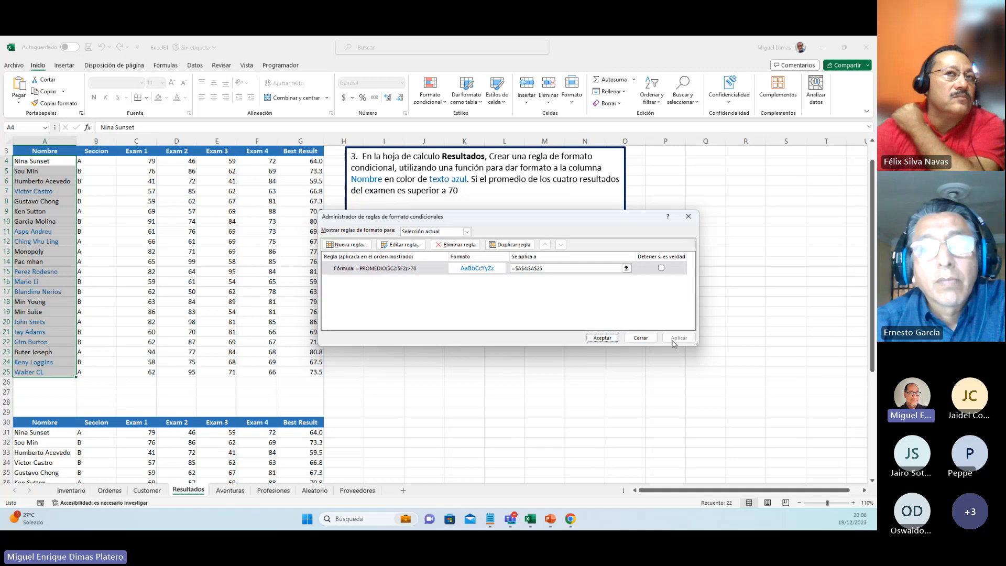
left_click(602, 339)
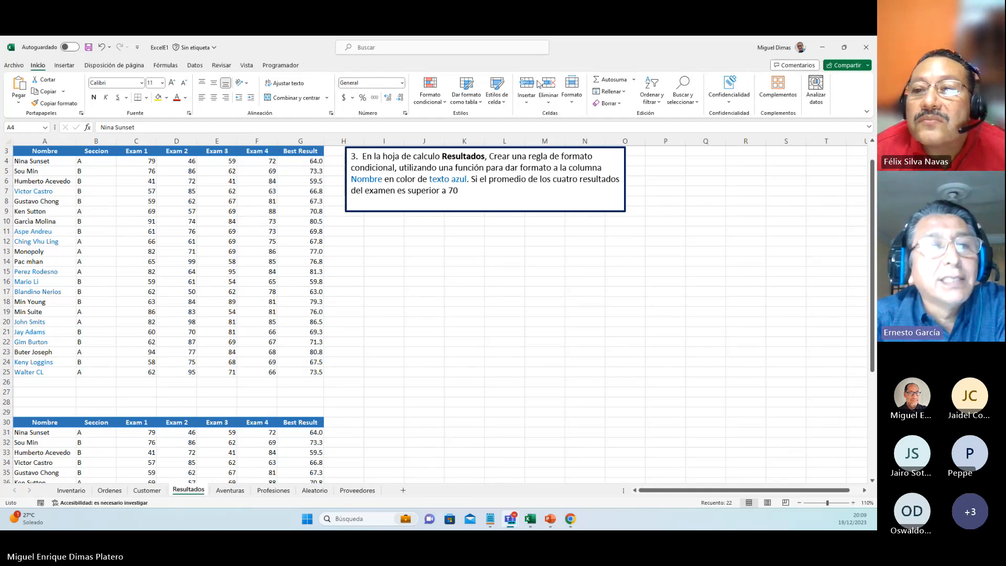
Step: Reopen the rule on A4:A25 to review its formula and blue font colour options, leaving the rule manager without changing anything
key("ctrl+shift+Down")
left_click(431, 97)
left_click(446, 240)
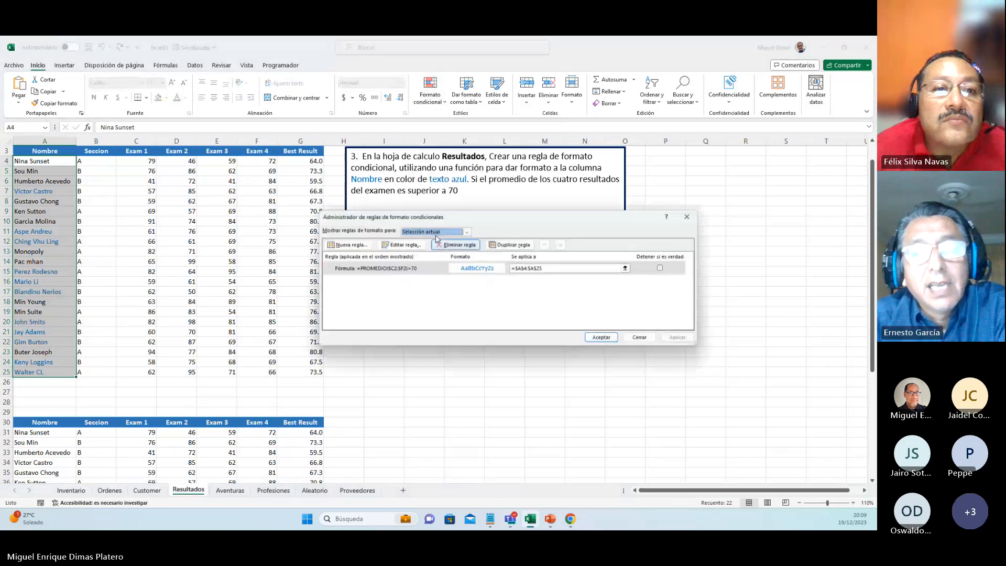
double_click(390, 268)
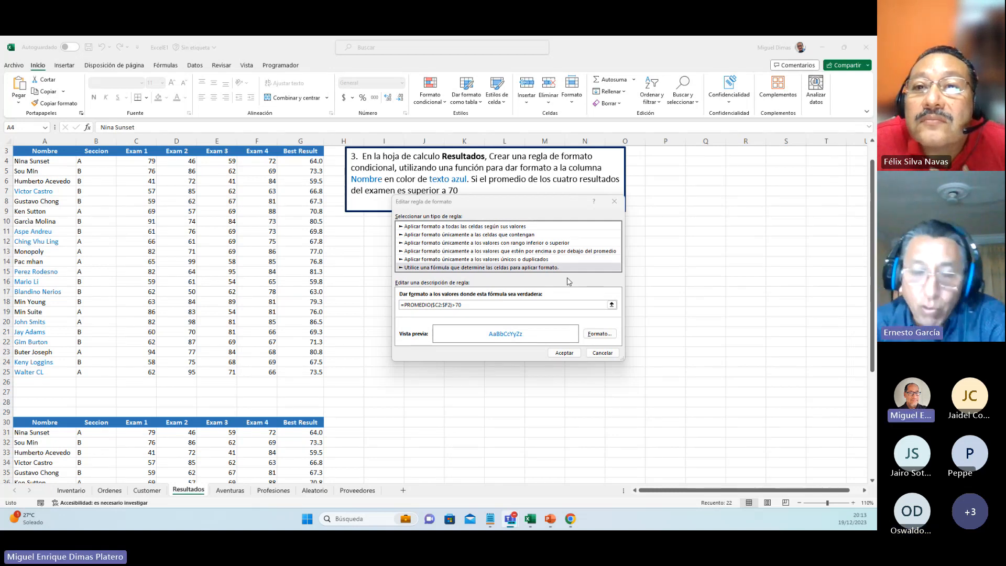
left_click(600, 333)
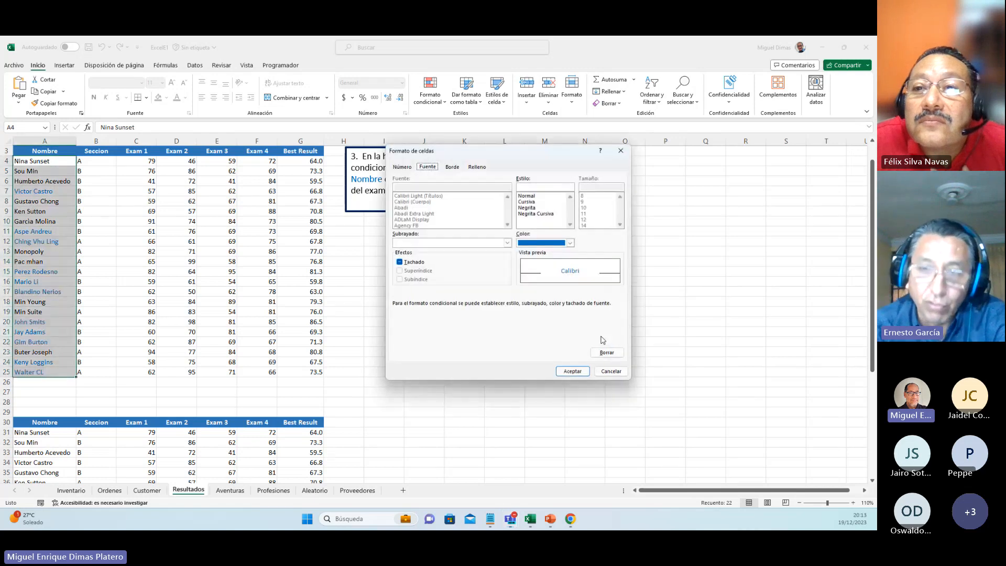
left_click(570, 243)
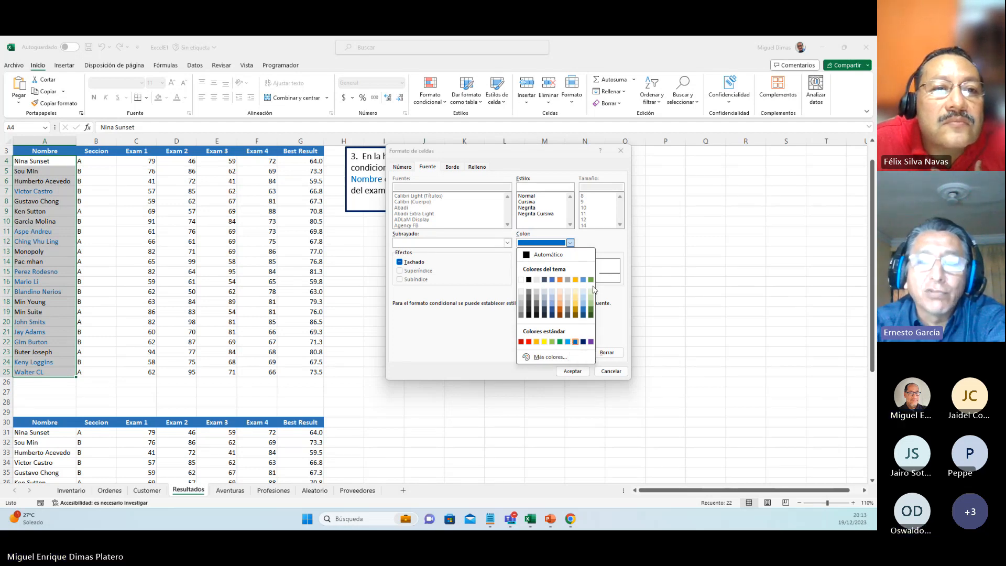
left_click(574, 342)
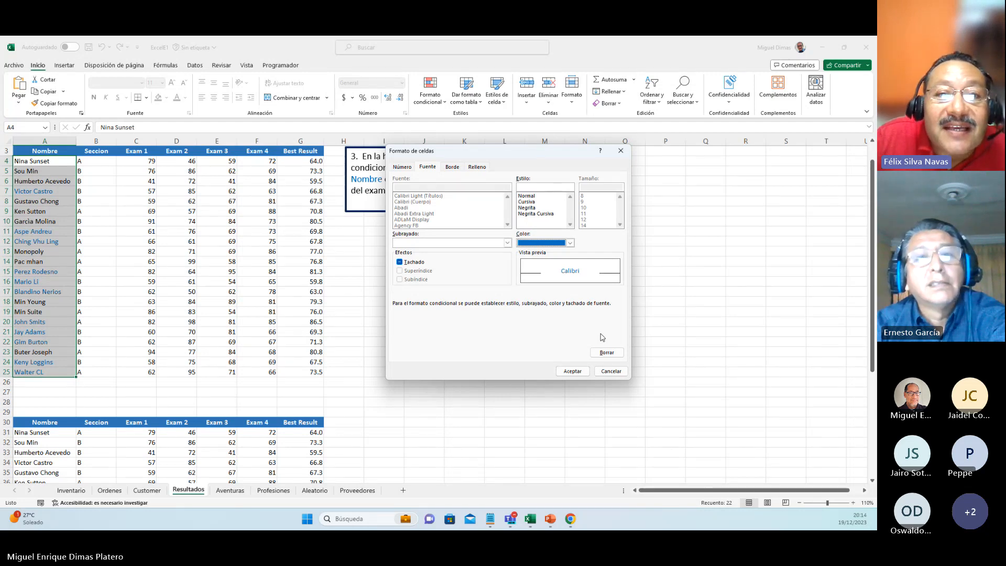
left_click(607, 373)
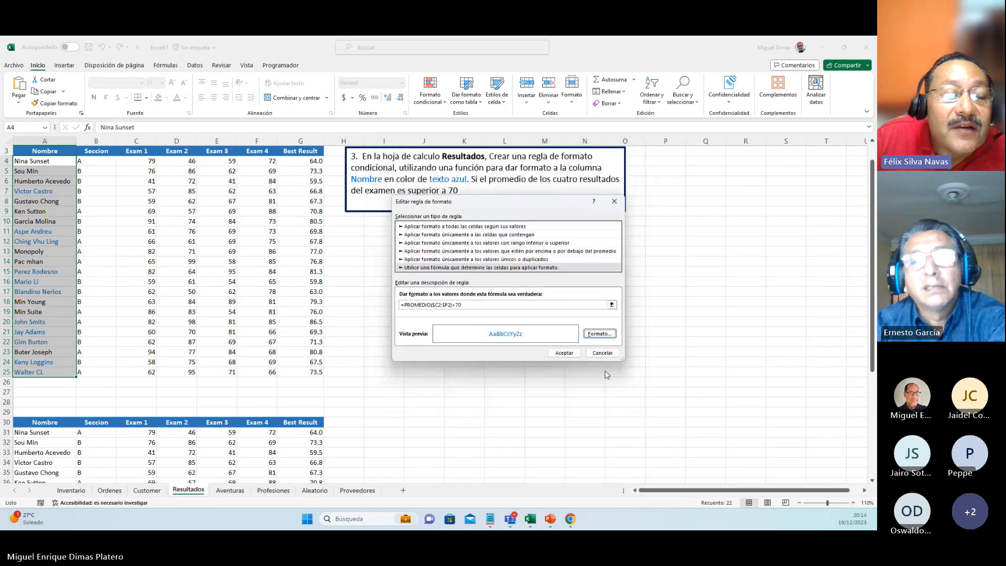
left_click(580, 355)
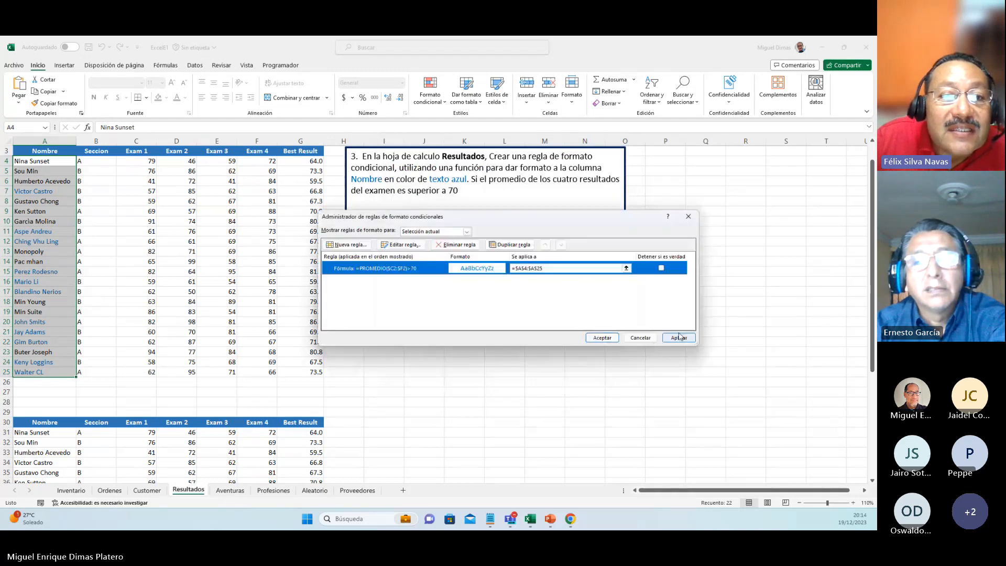
left_click(688, 217)
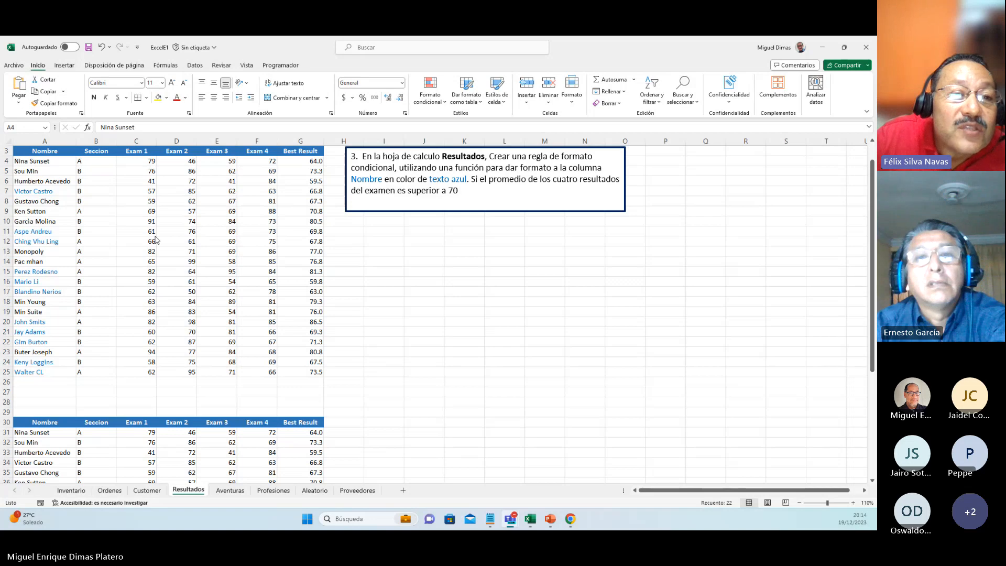
Step: Edit the conditional formatting rule on A4:A25 so its formula reads =PROMEDIO($C4:$F4)>70
left_click(431, 105)
left_click(445, 106)
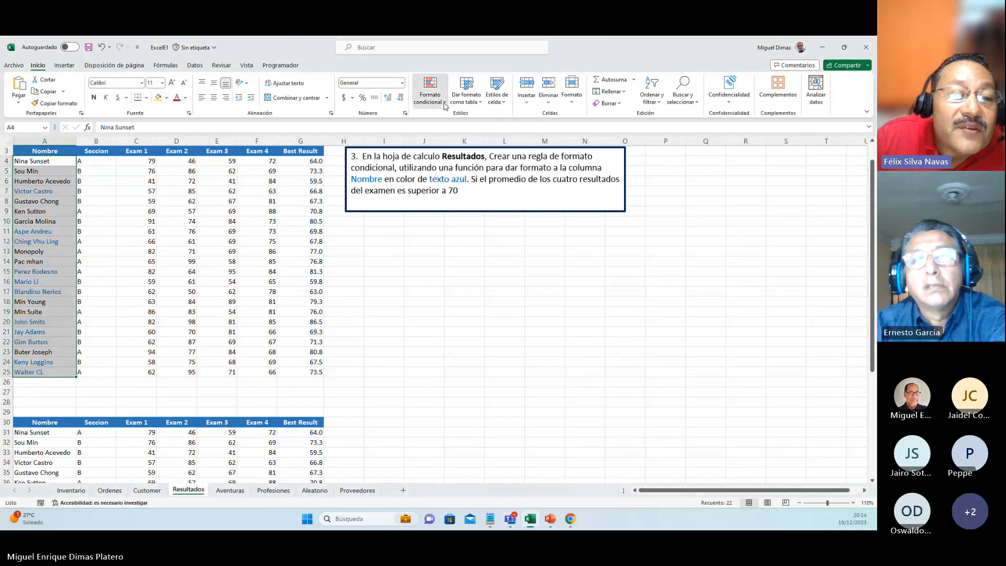
left_click(445, 106)
mouse_move(471, 176)
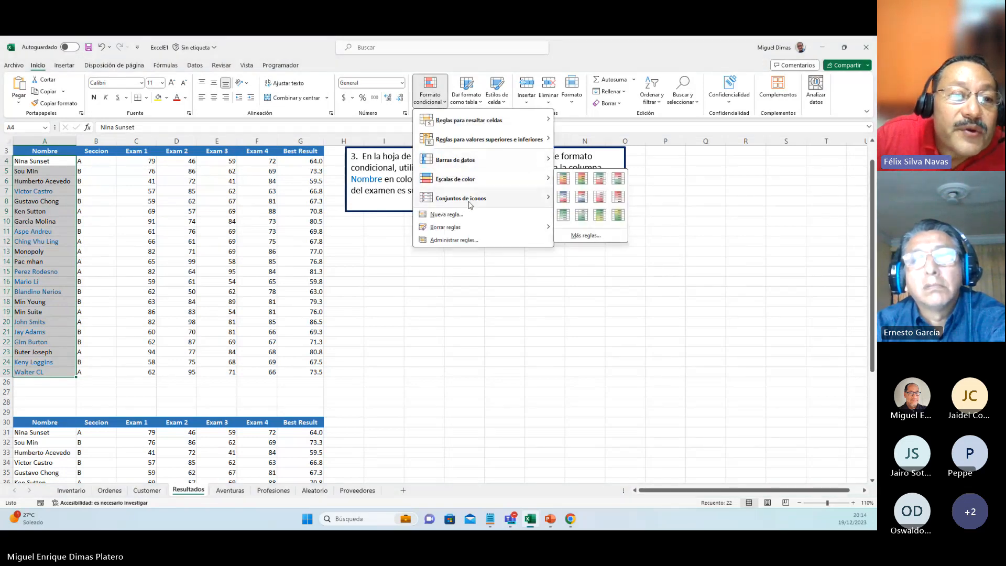
left_click(455, 241)
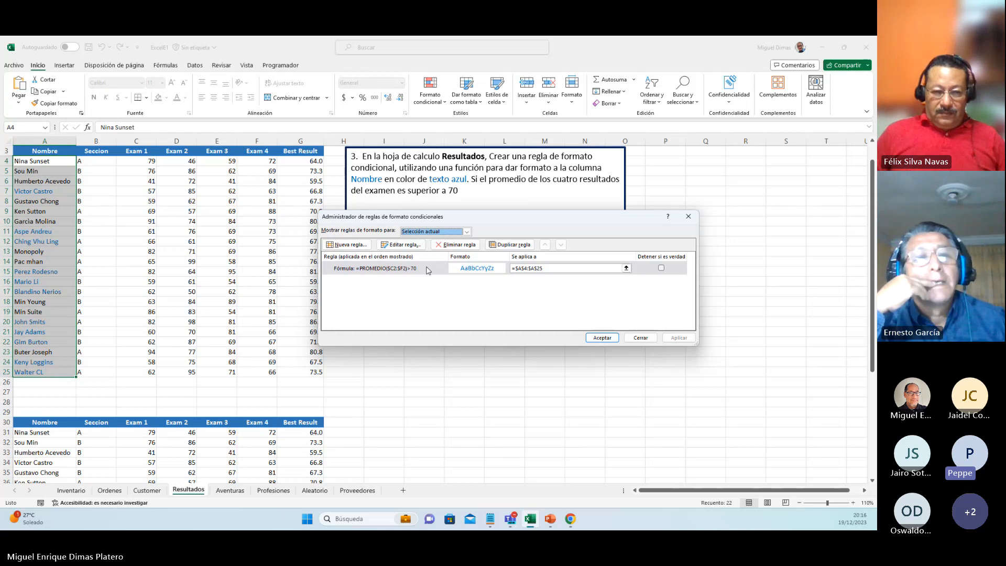
double_click(427, 270)
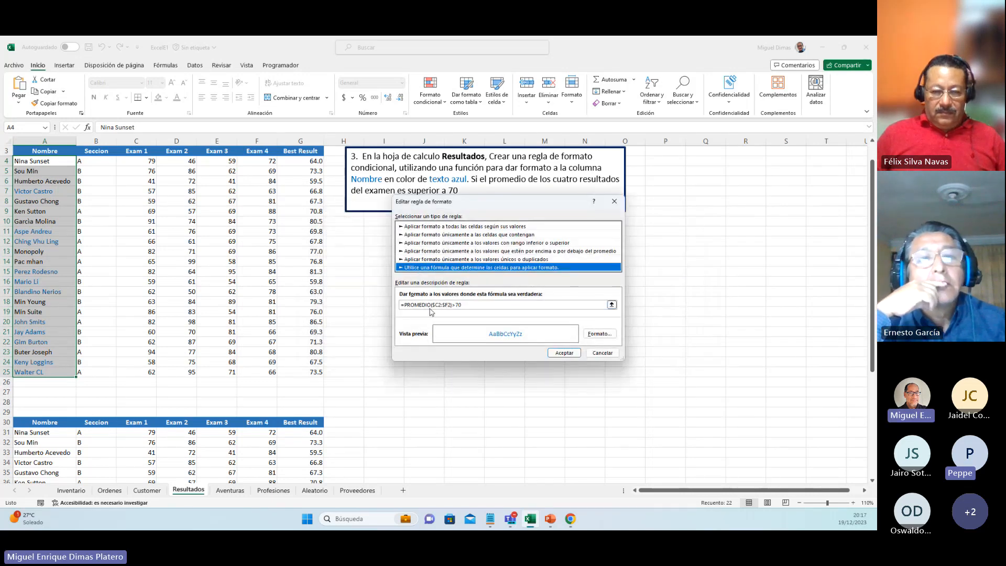
left_click(440, 305)
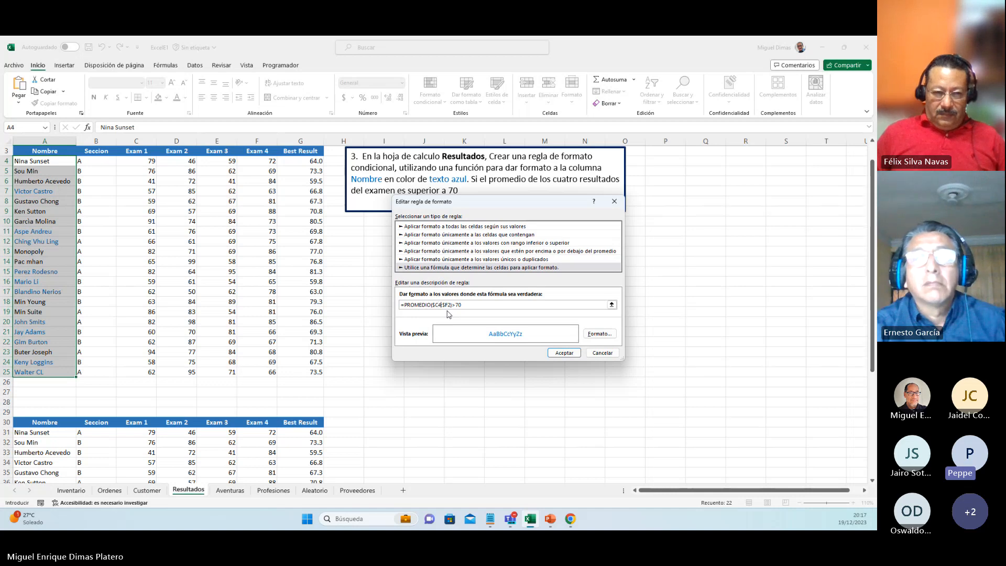
left_click(452, 305)
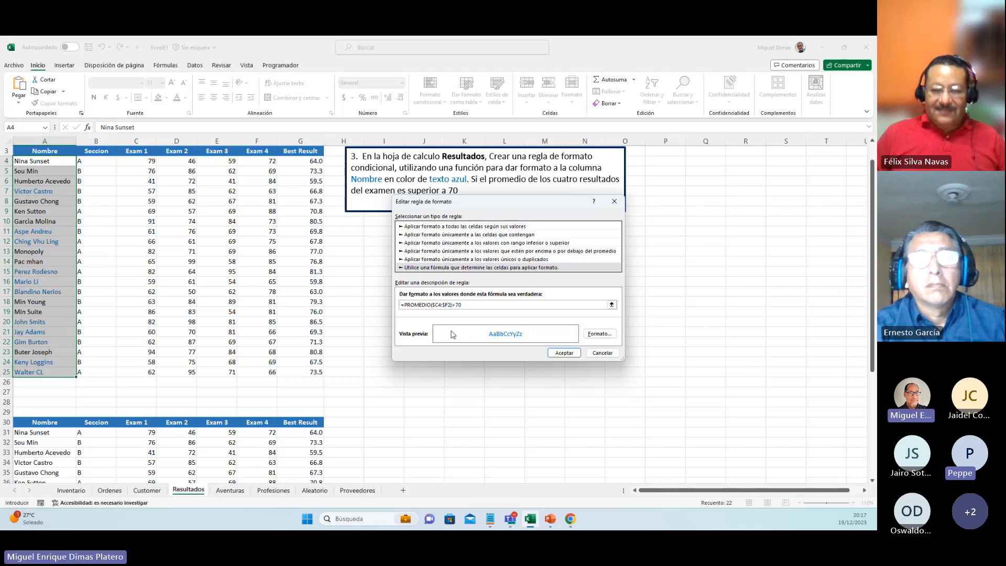
key("BackSpace")
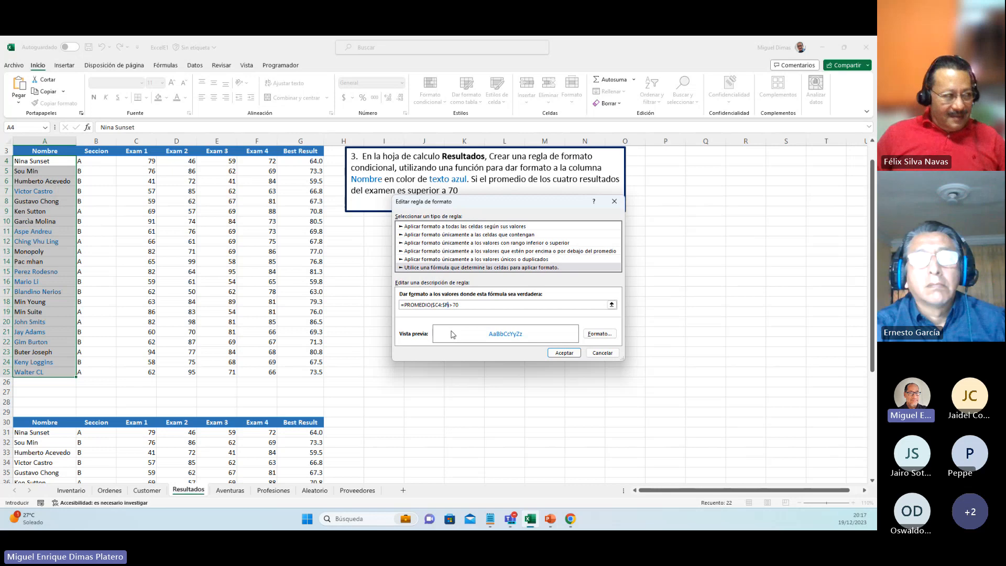
type("4")
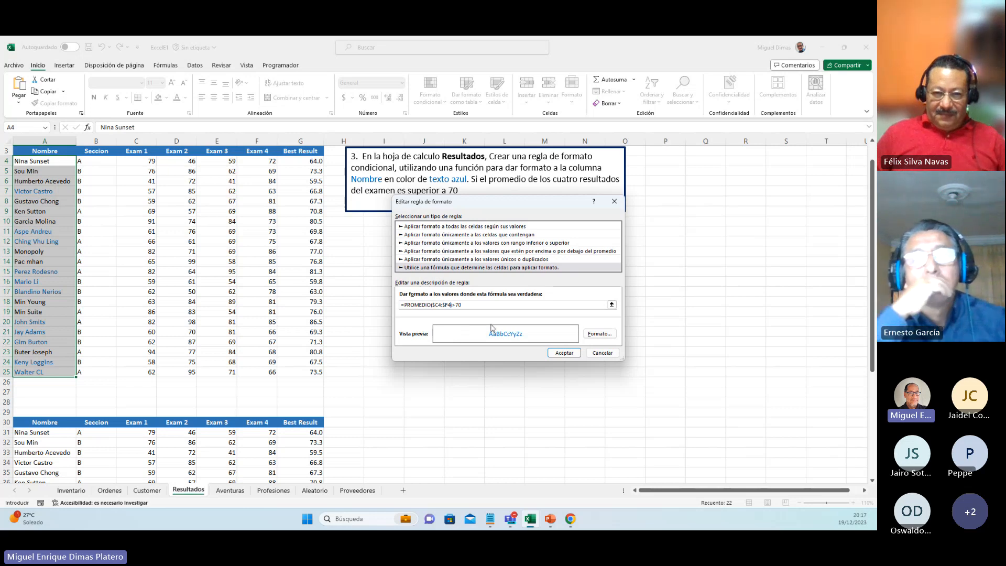
left_click(556, 354)
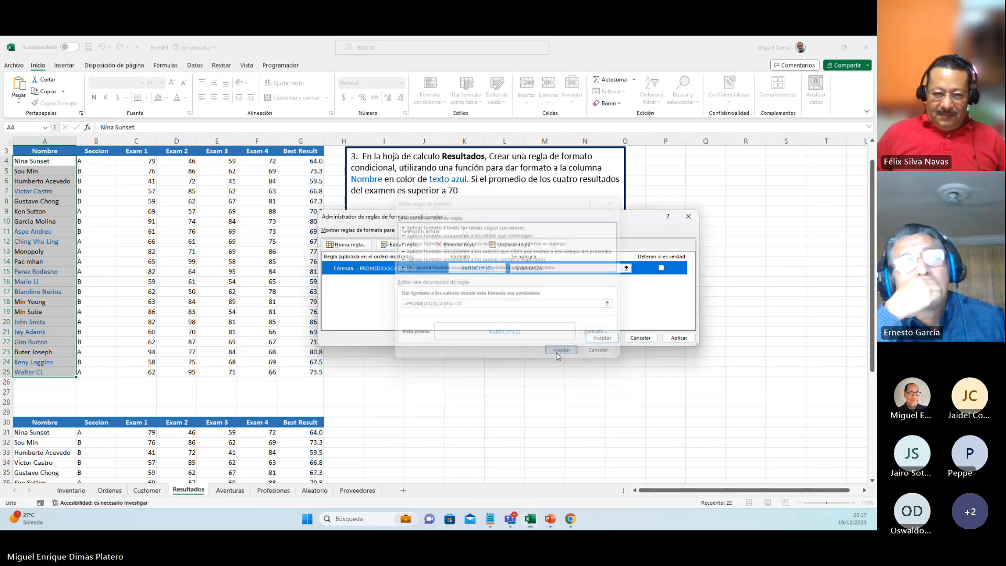
Step: Apply the edited rule to the Nombre column, close the rule manager and deselect the names by selecting B4
left_click(682, 338)
left_click(603, 338)
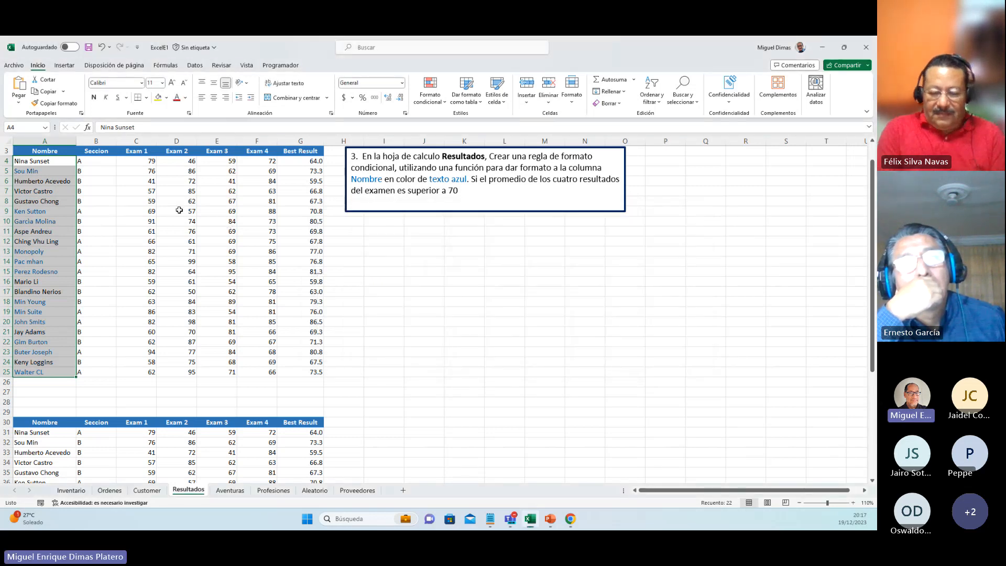
left_click(83, 163)
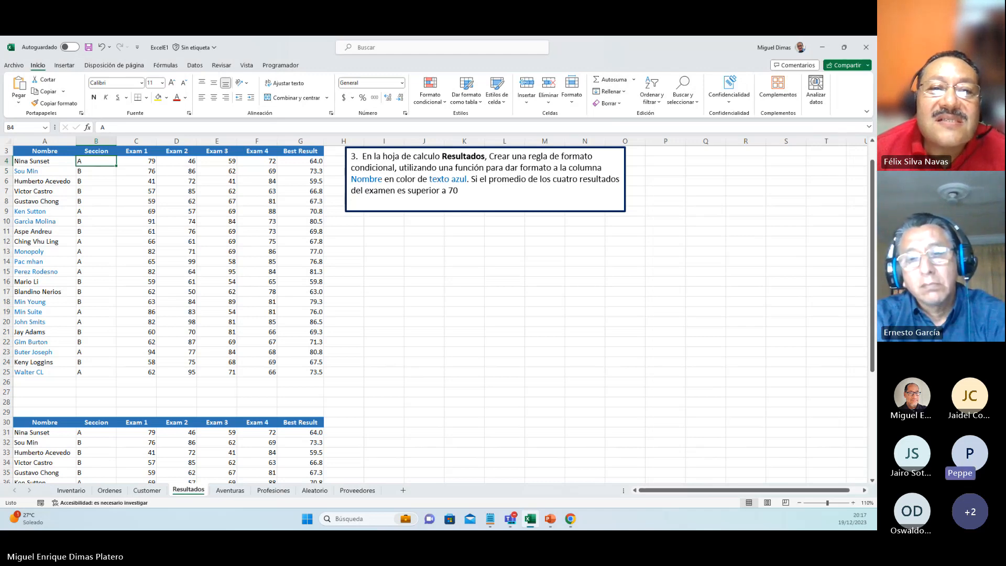
Step: Check the conditional formatting rules for the current selection, close the rule manager and highlight the Best Result averages for comparison
left_click(443, 100)
mouse_move(454, 231)
left_click(454, 240)
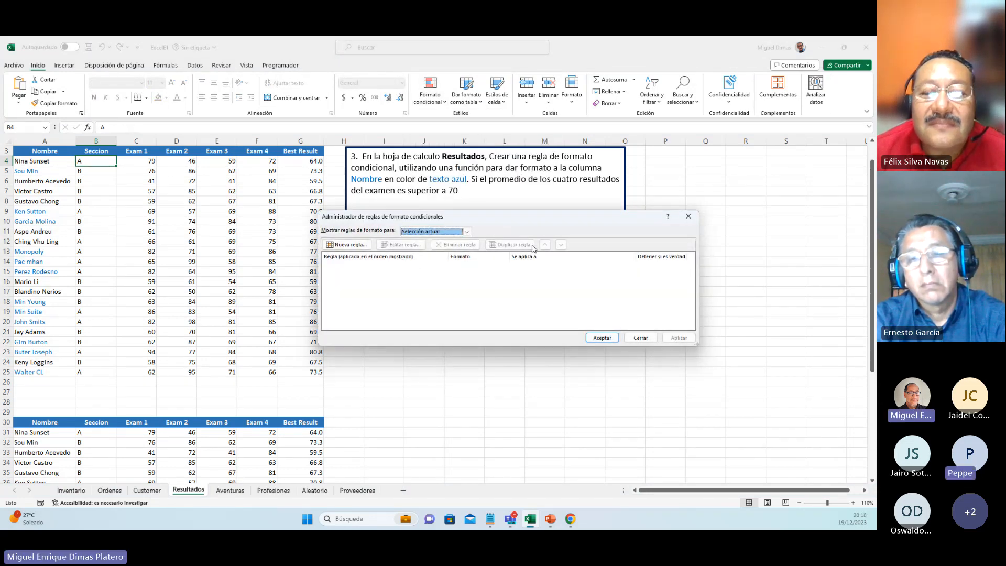
left_click(690, 217)
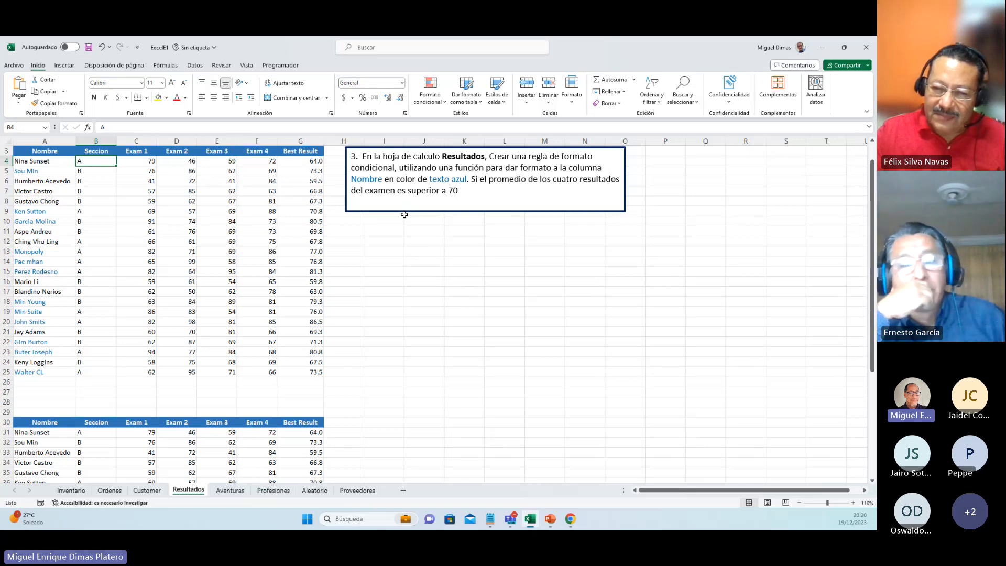
left_click(384, 257)
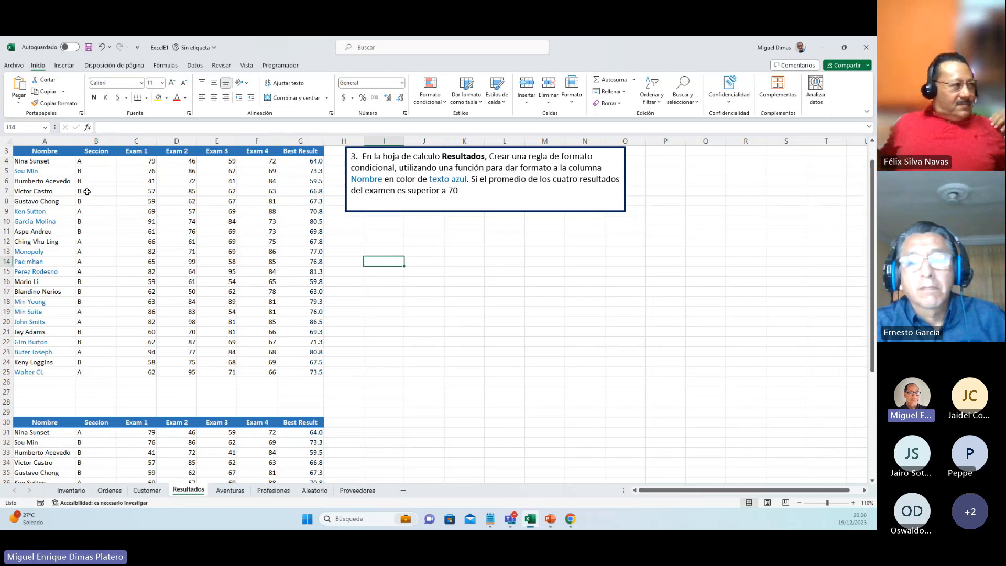
left_click_drag(301, 161, 308, 377)
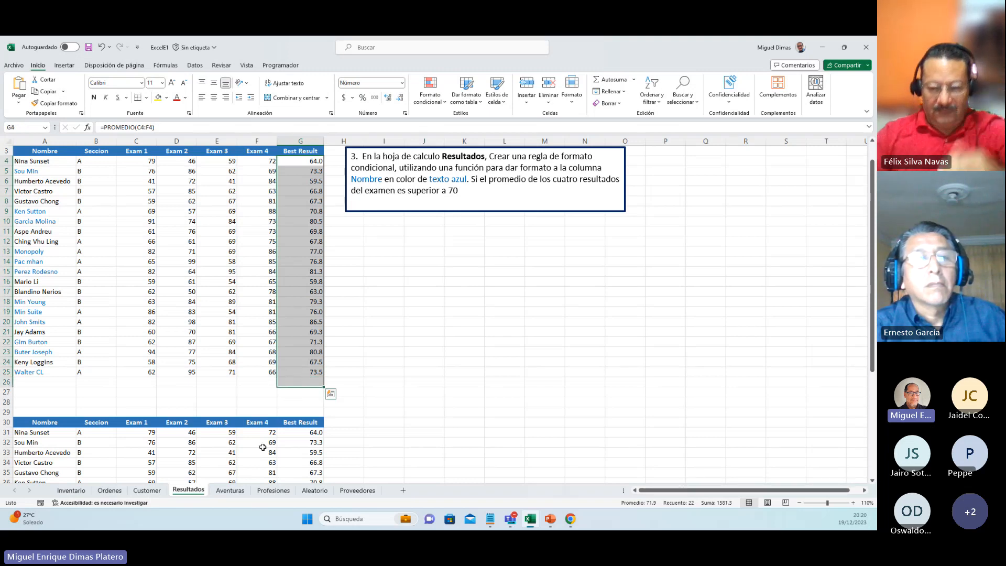
Step: Switch to the Aventuras sheet and select London's sales row from B8 to G8
left_click(232, 490)
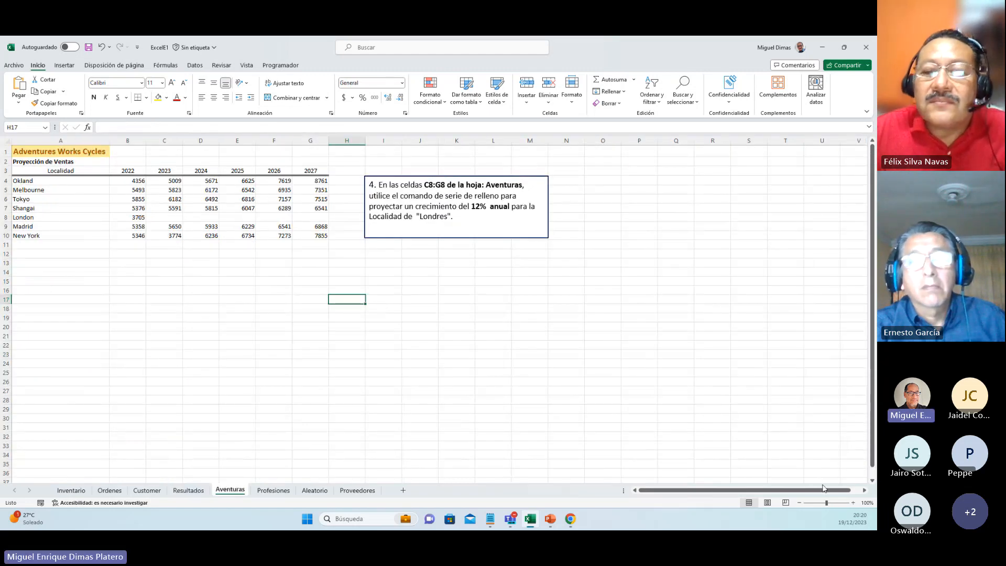
left_click(854, 503)
left_click(854, 503)
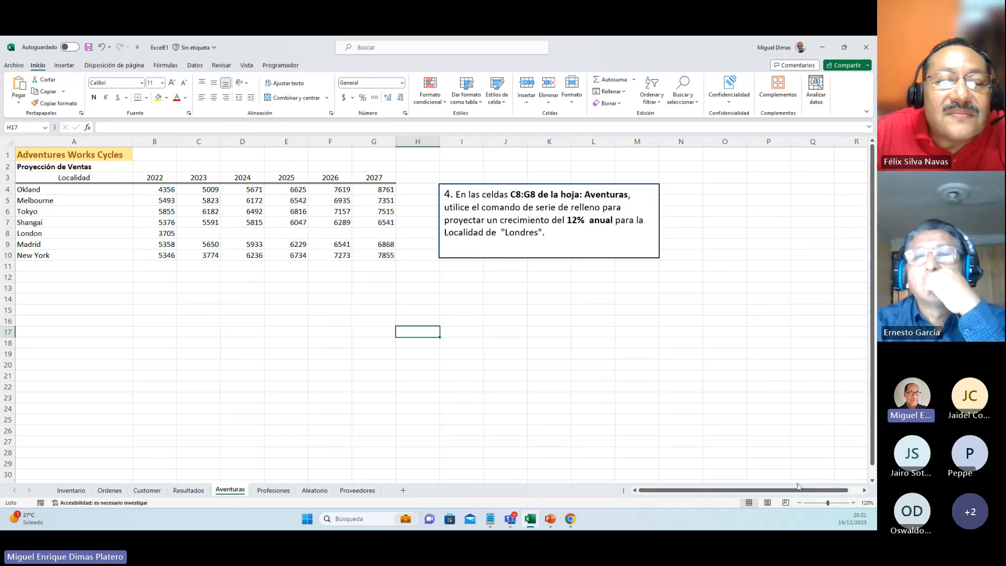
left_click_drag(197, 232, 359, 238)
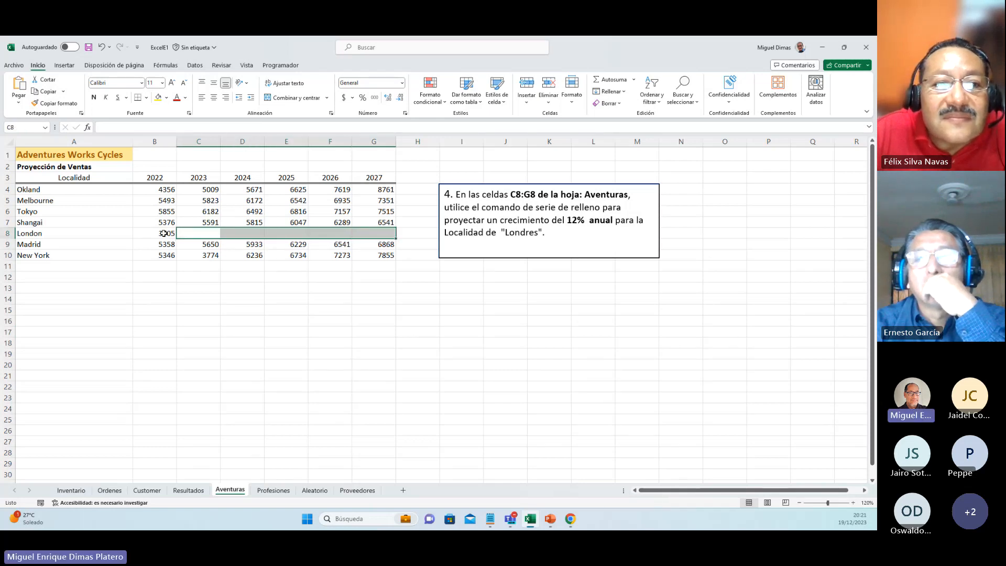
left_click_drag(164, 233, 346, 227)
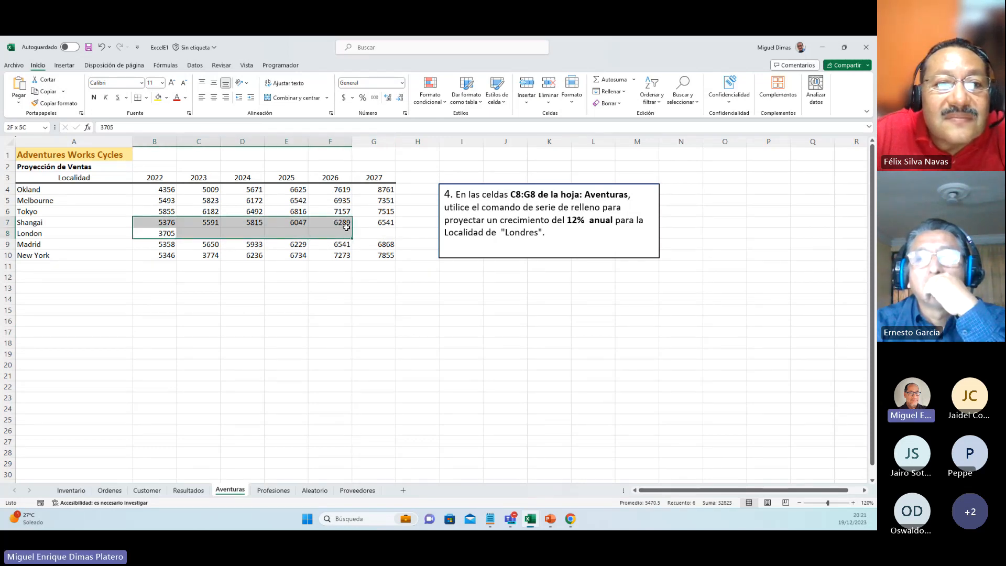
left_click_drag(346, 227, 374, 233)
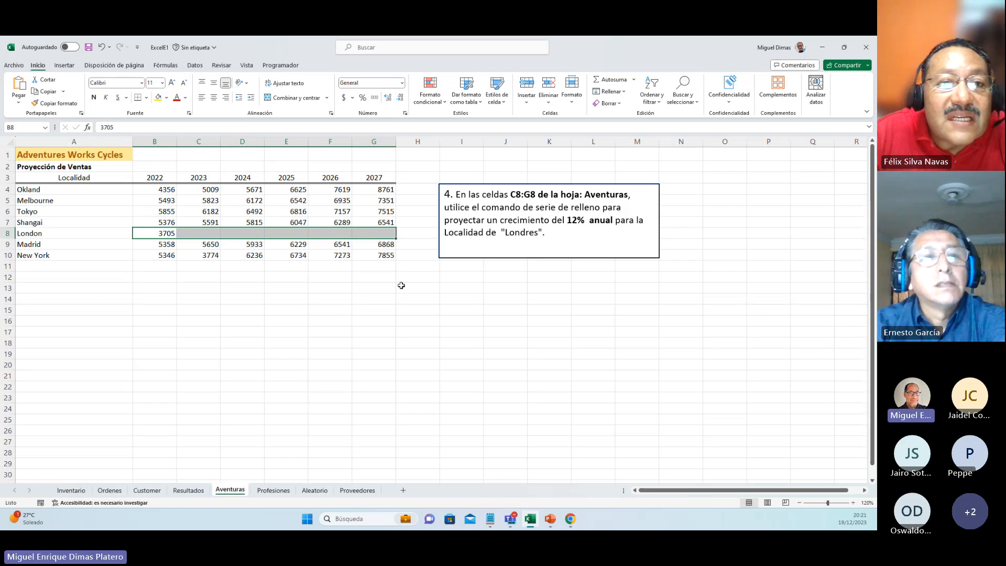
mouse_move(843, 48)
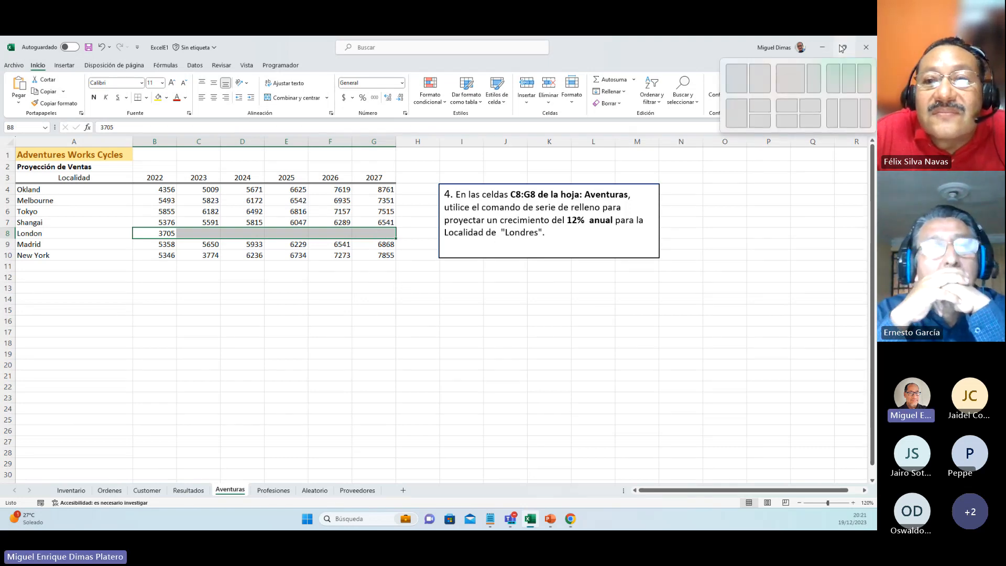
left_click(842, 49)
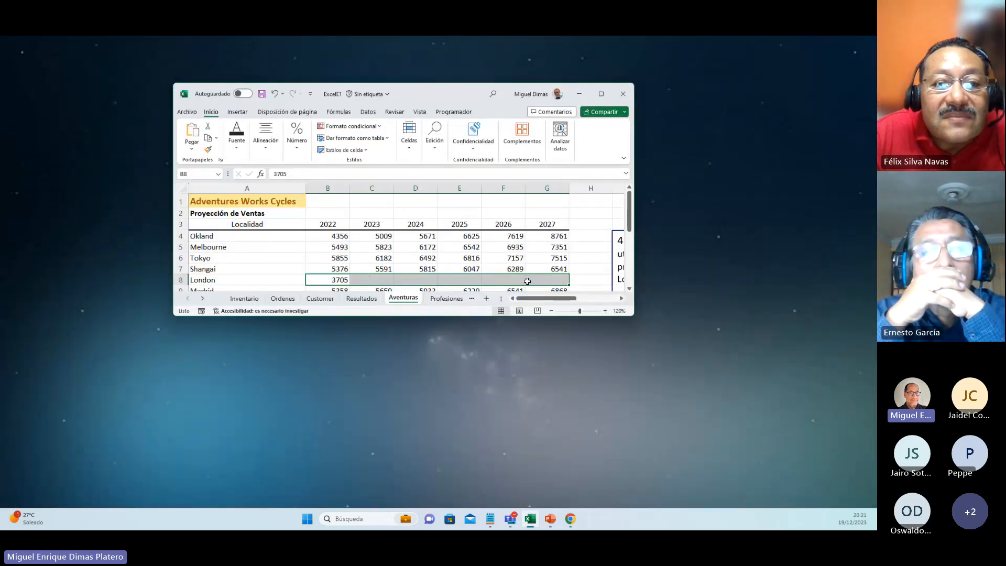
left_click(602, 94)
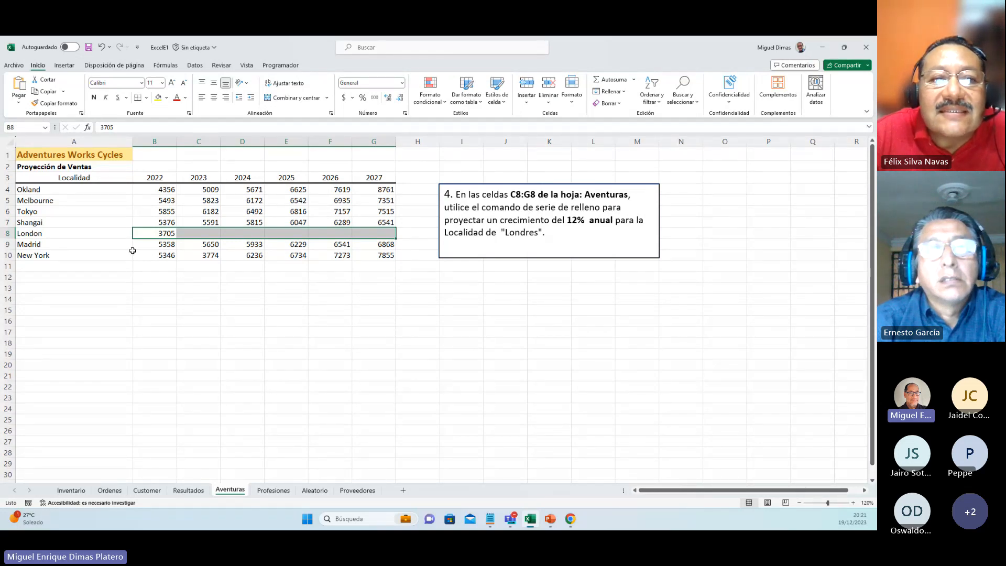
Step: Fill London's sales across B8:G8 with a geometric series in rows, using a step value of 1.12
left_click(172, 222)
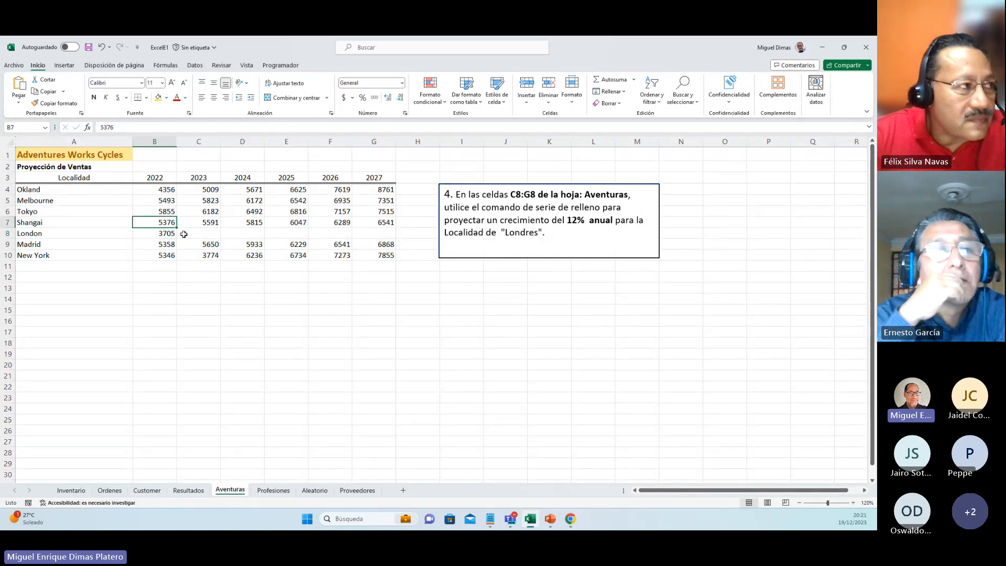
left_click_drag(168, 233, 370, 234)
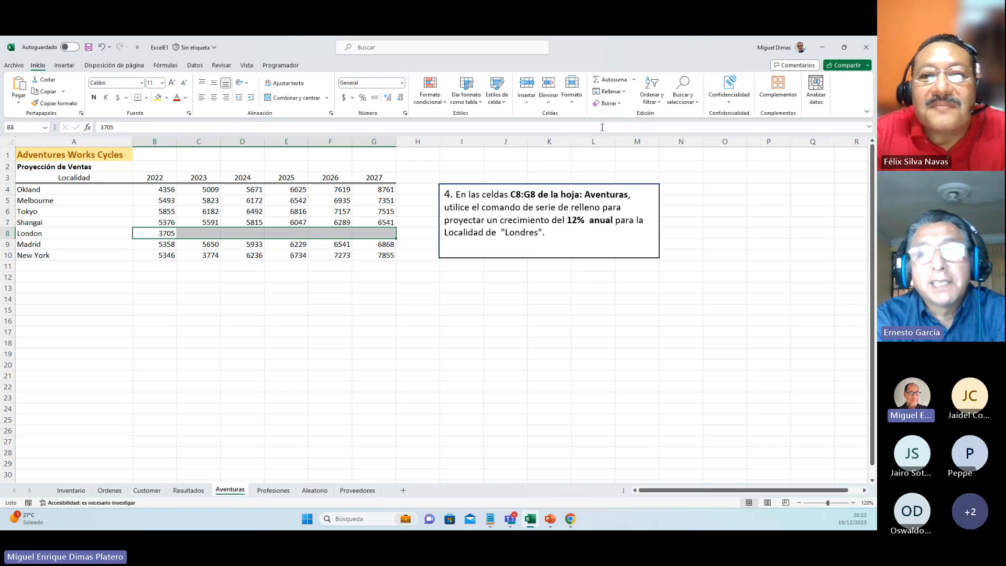
left_click(623, 92)
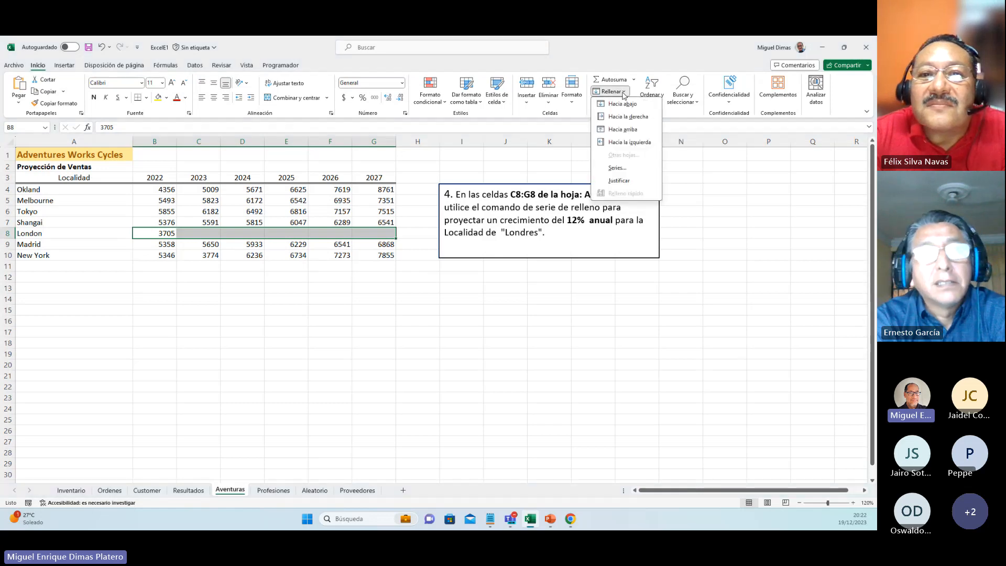
left_click(621, 172)
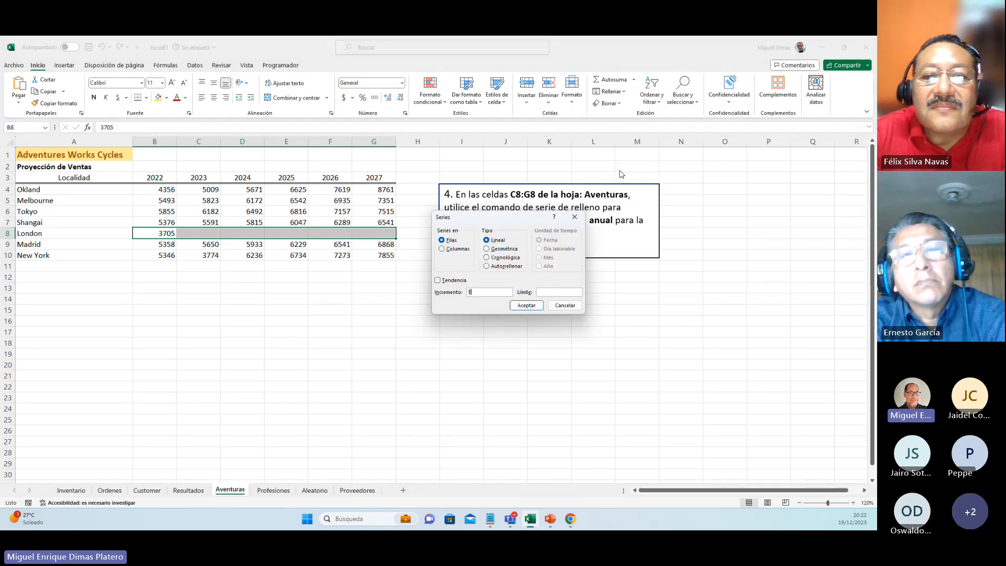
left_click(499, 250)
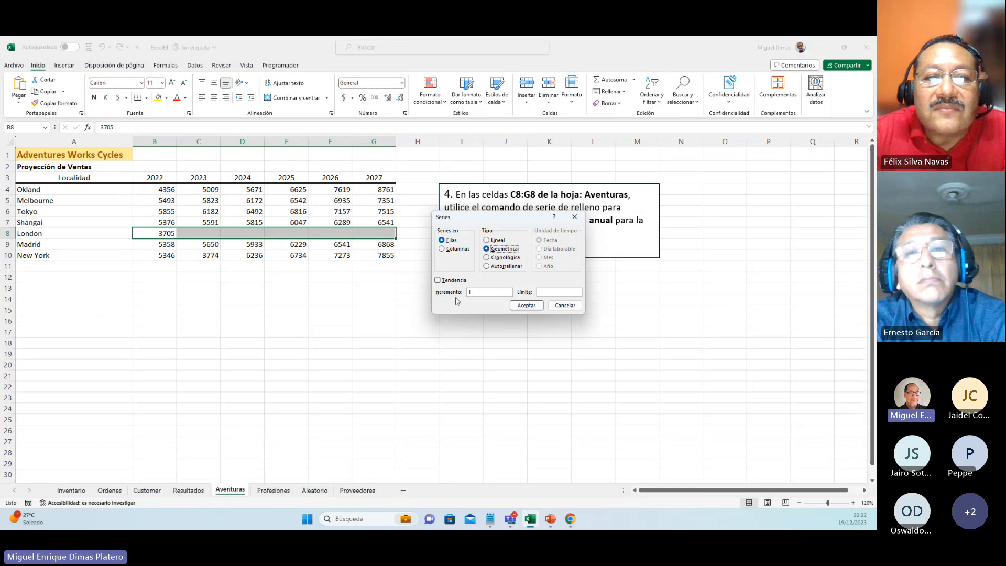
left_click(481, 295)
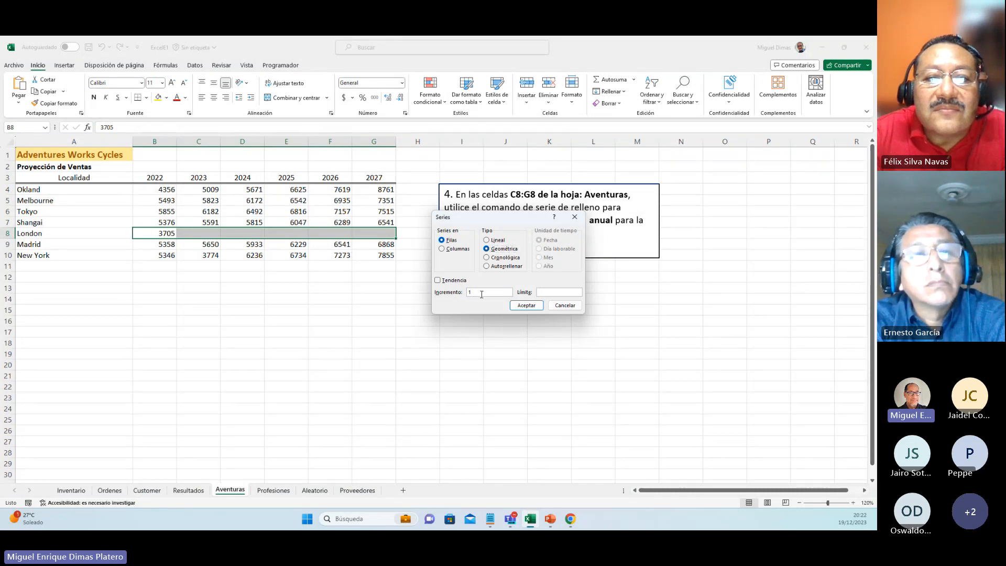
type("0")
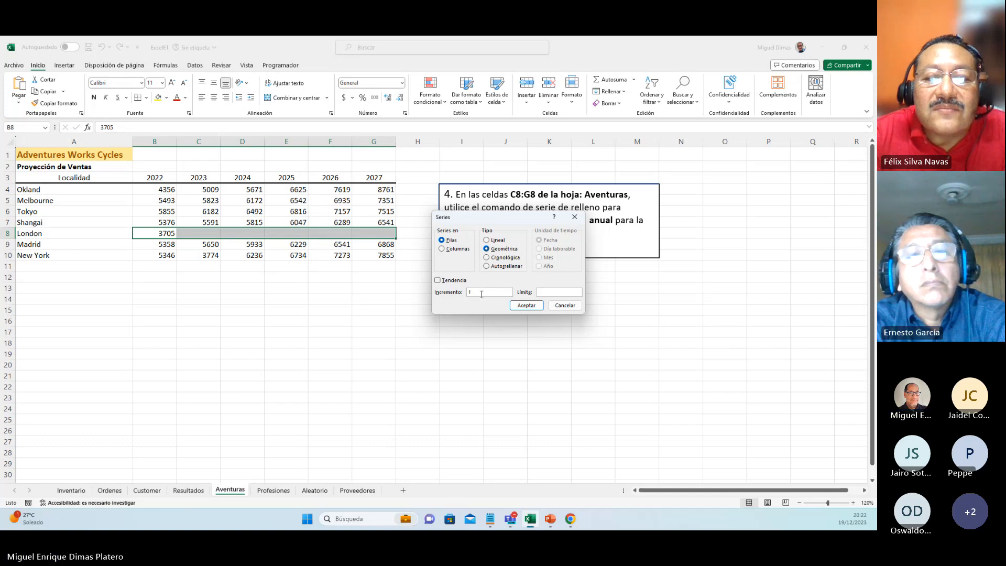
type(".12")
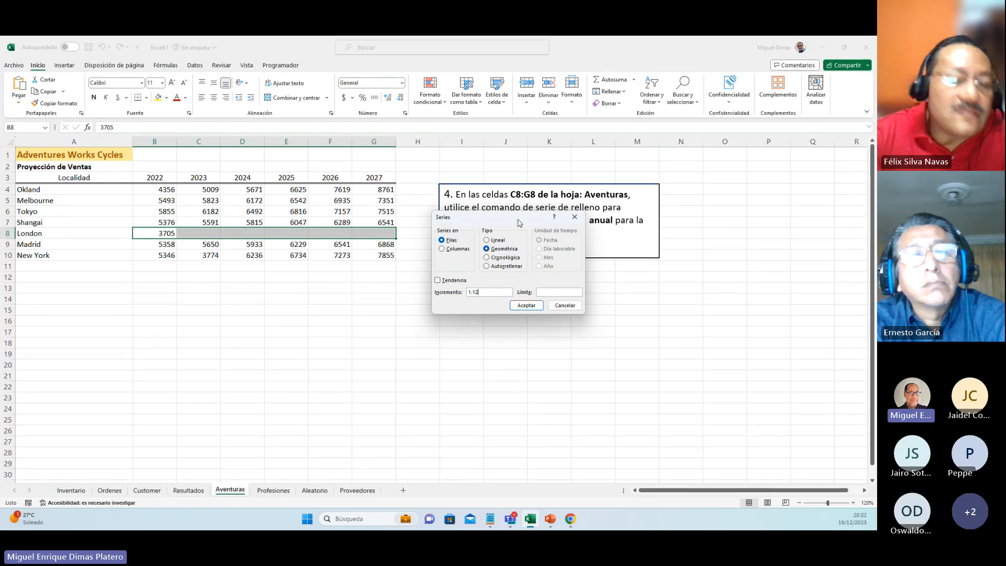
left_click_drag(519, 220, 586, 243)
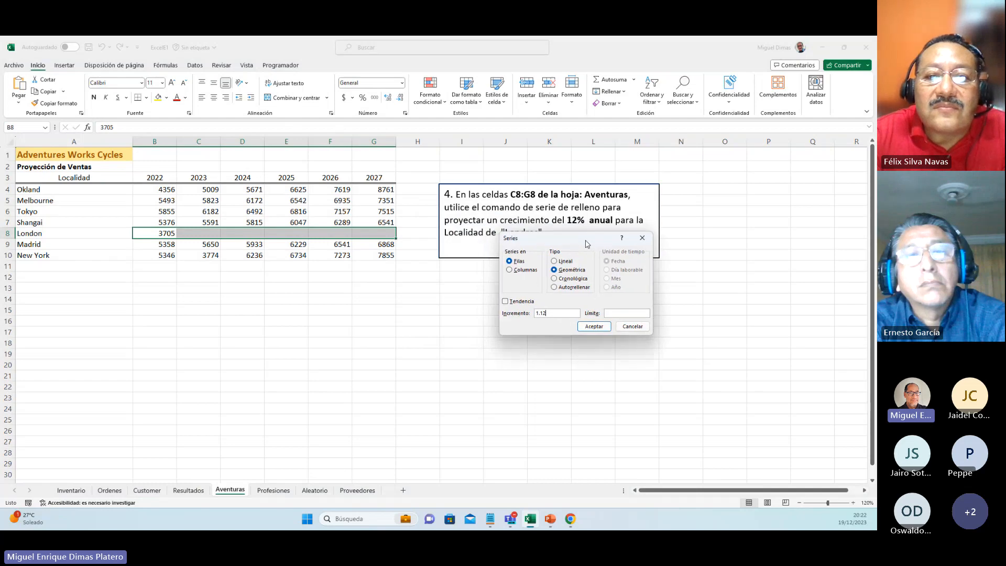
left_click(595, 327)
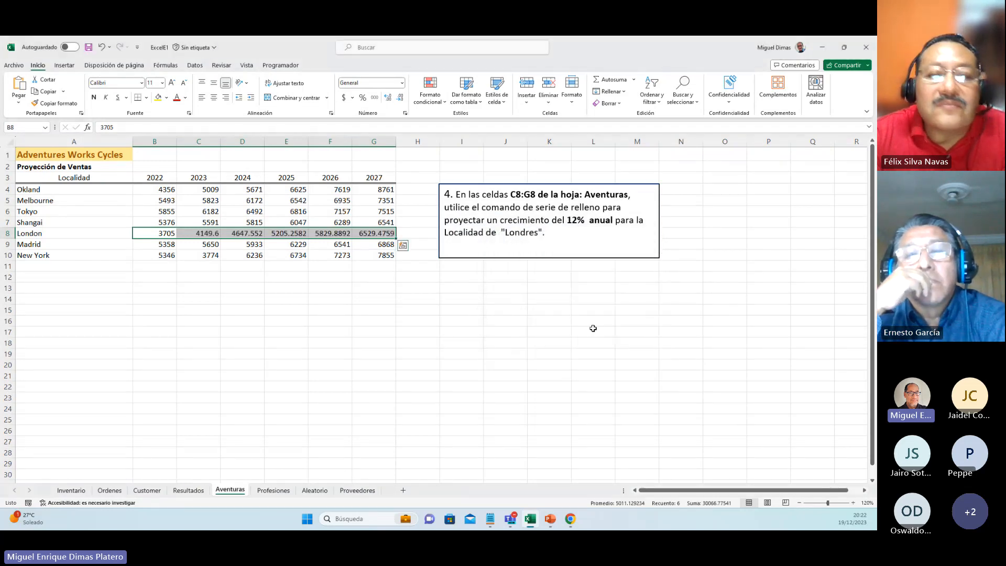
Step: Examine London's base value in B8 and the projected yearly values in C8:G8 to see how each one grows
left_click(193, 235)
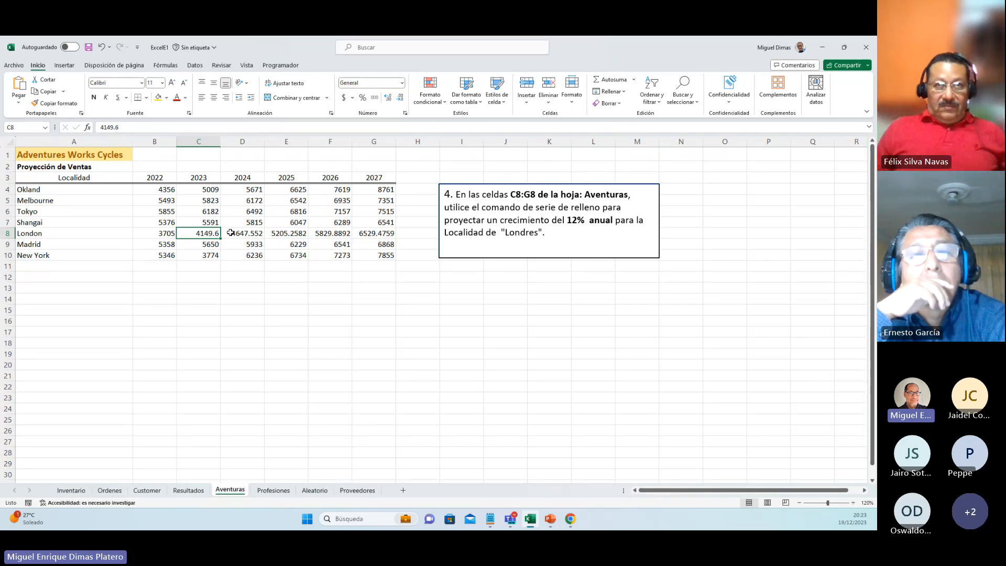
left_click(165, 234)
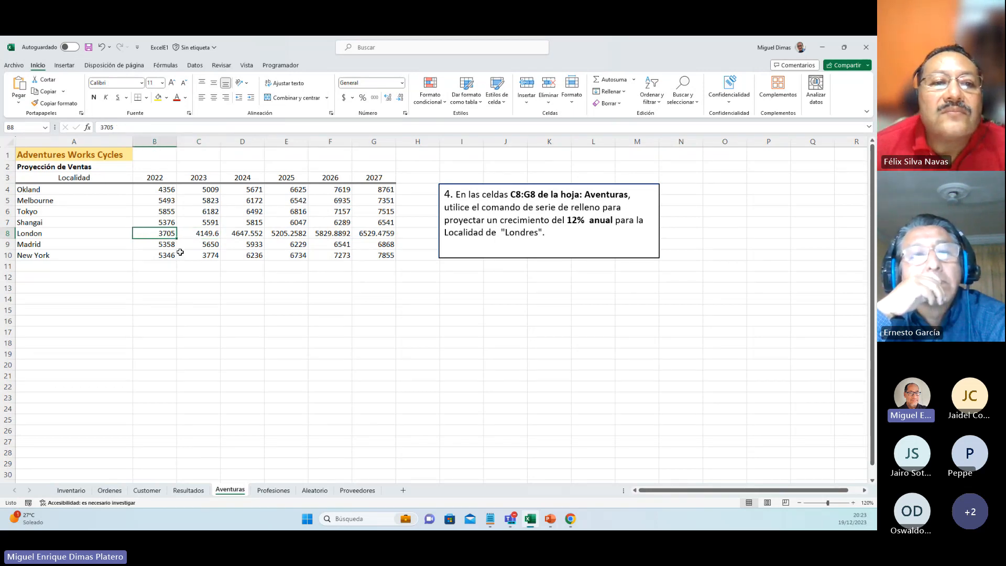
left_click(210, 234)
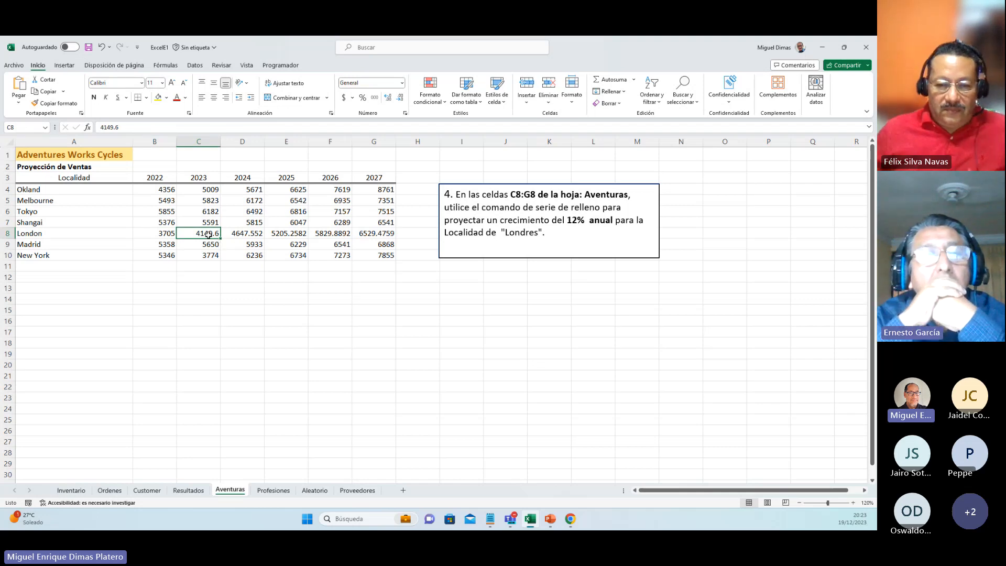
left_click(244, 237)
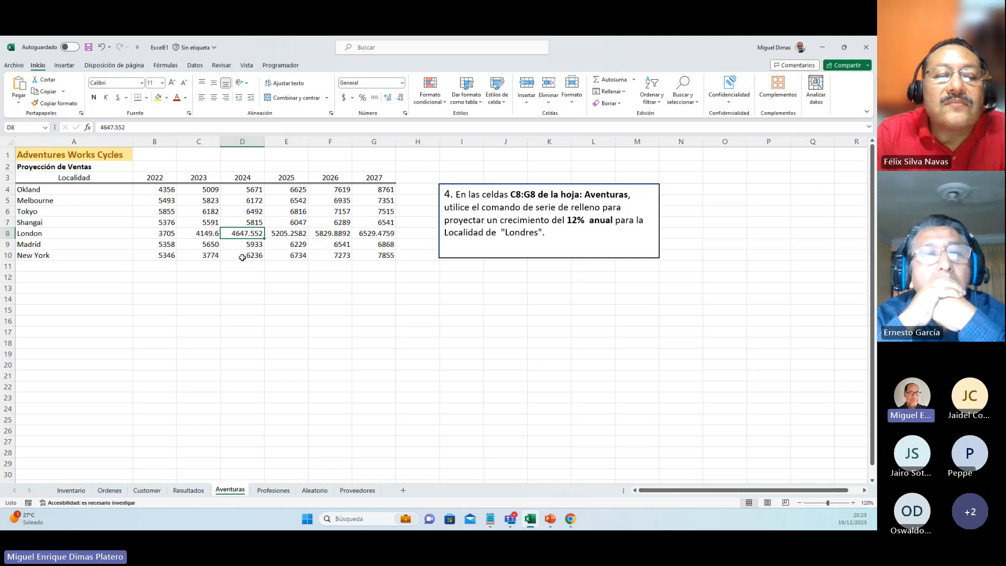
left_click(289, 236)
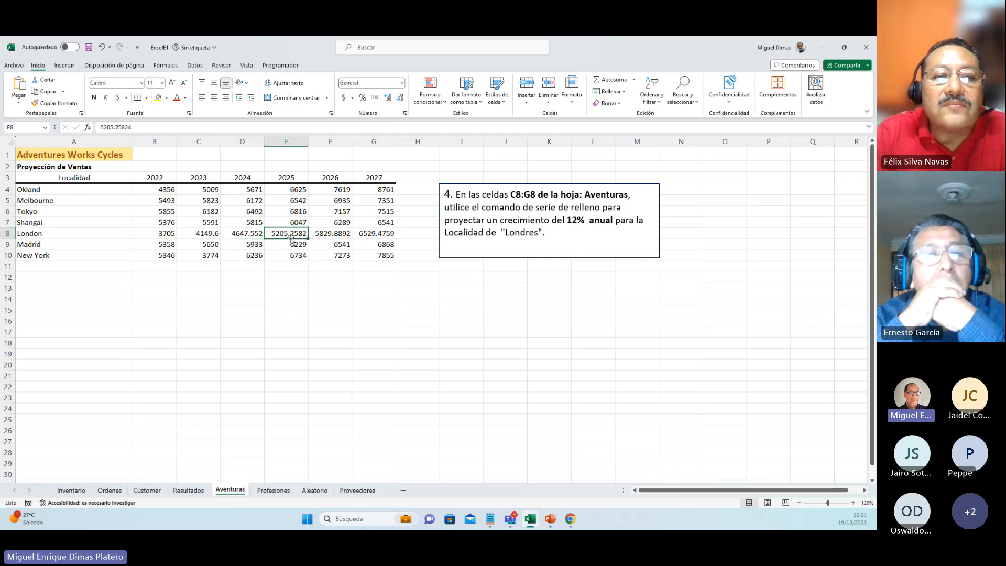
left_click(329, 233)
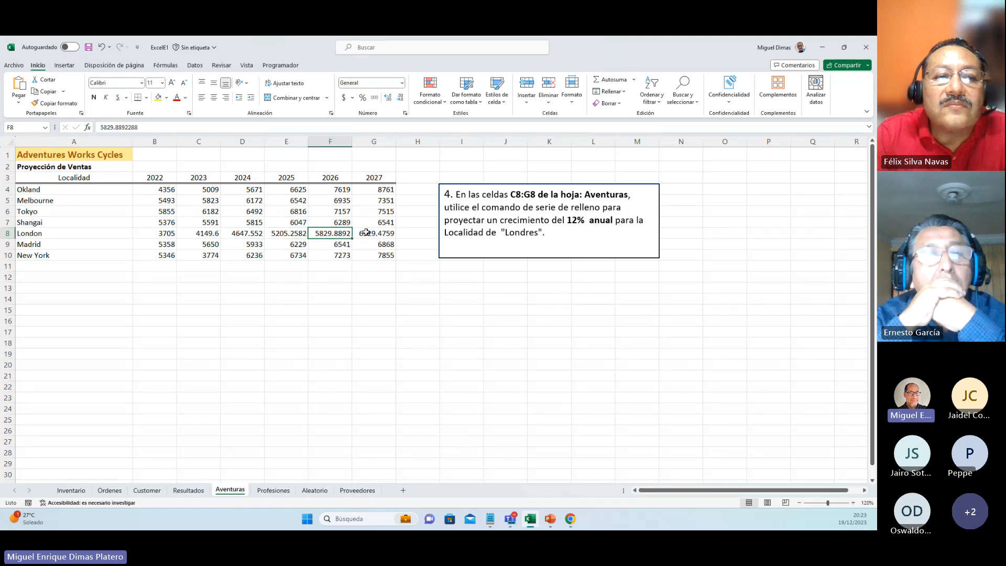
left_click_drag(209, 233, 364, 232)
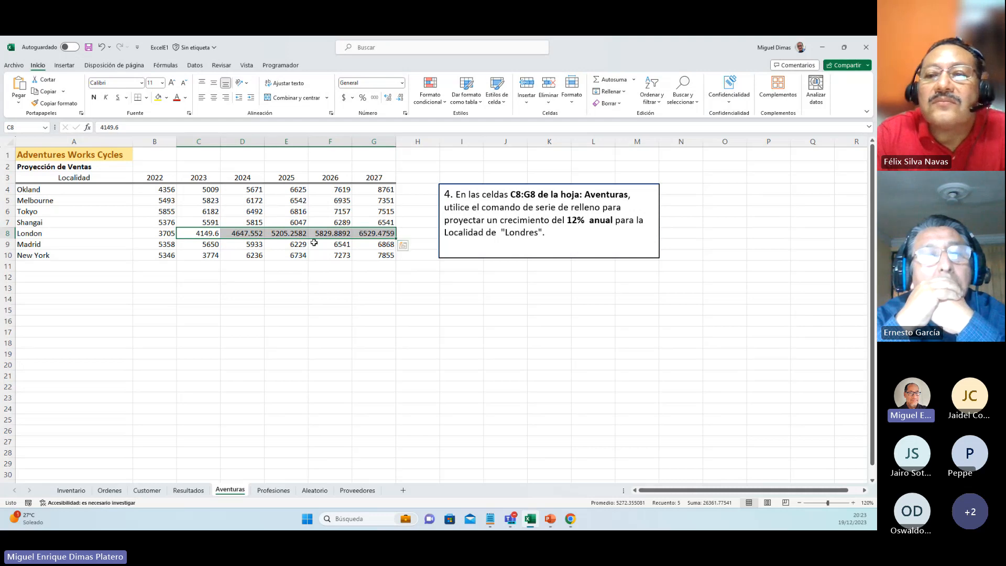
left_click(163, 232)
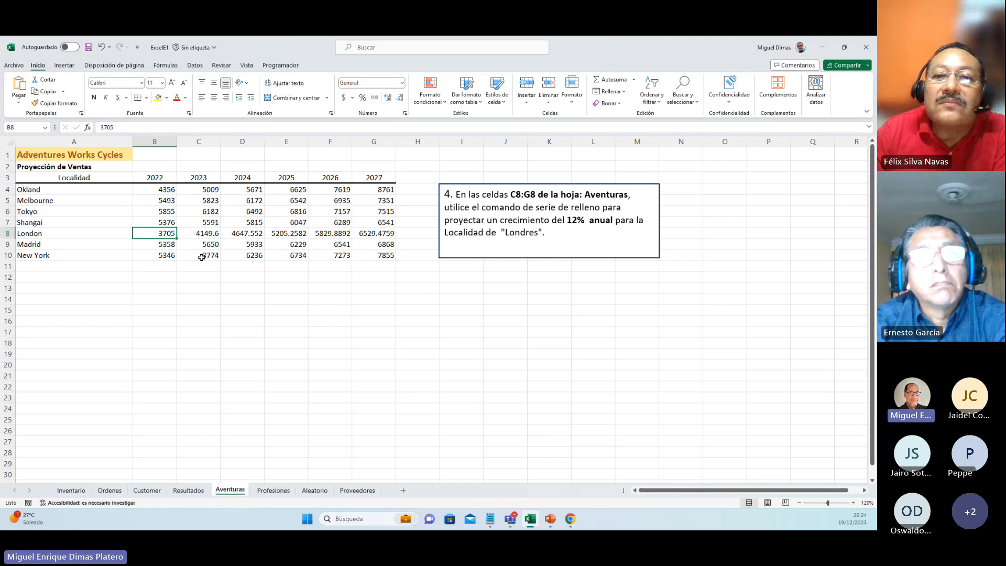
Step: Switch to the Profesiones sheet, go to the result cell E14 and highlight the Horas values in F2:F12
left_click(272, 491)
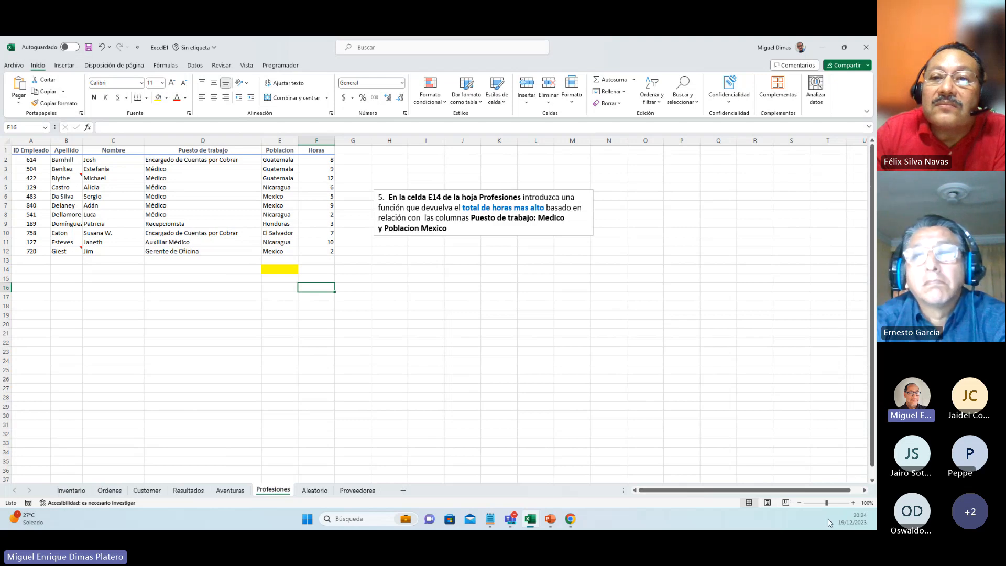
left_click(853, 503)
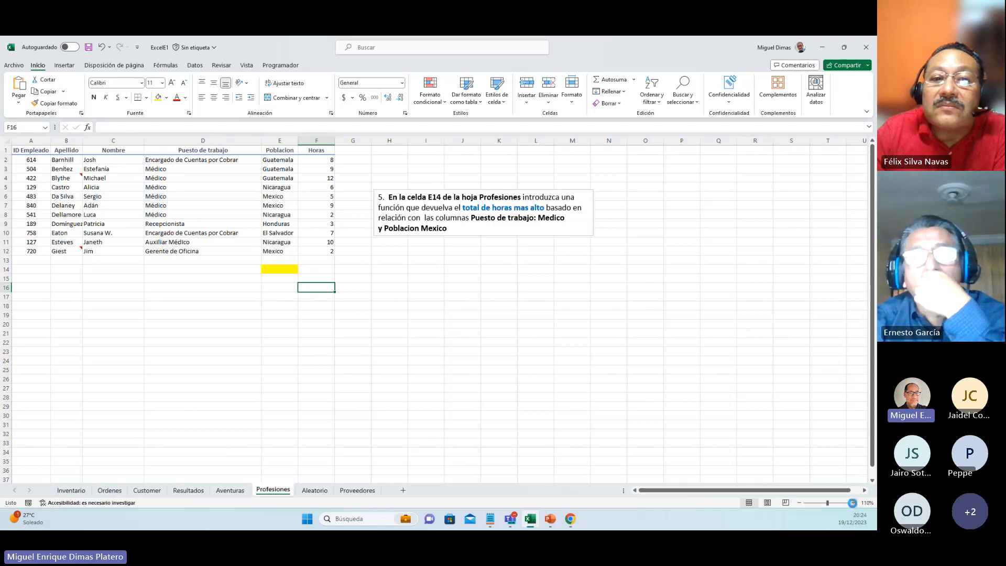
left_click(853, 503)
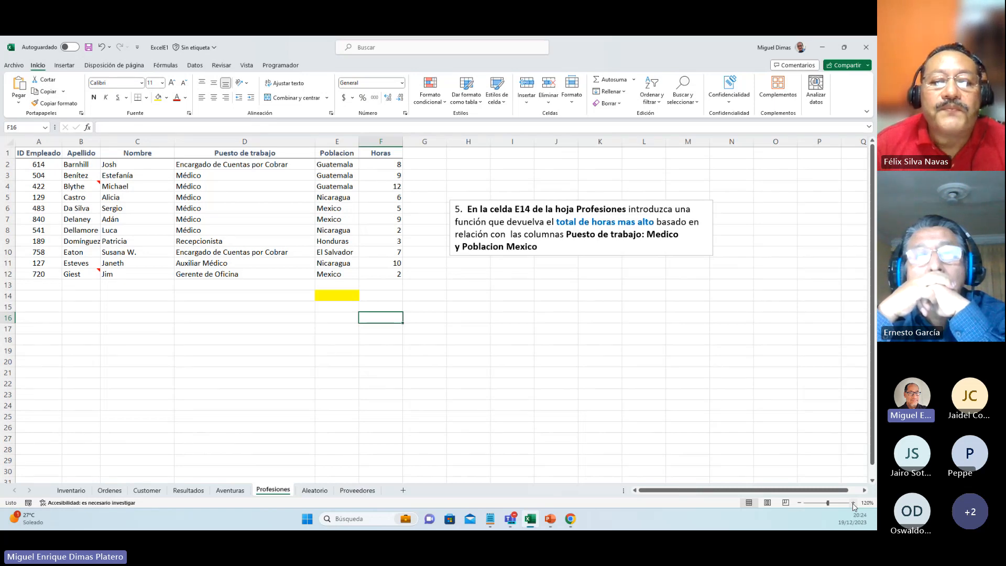
key("Left")
key("Up")
key("Up")
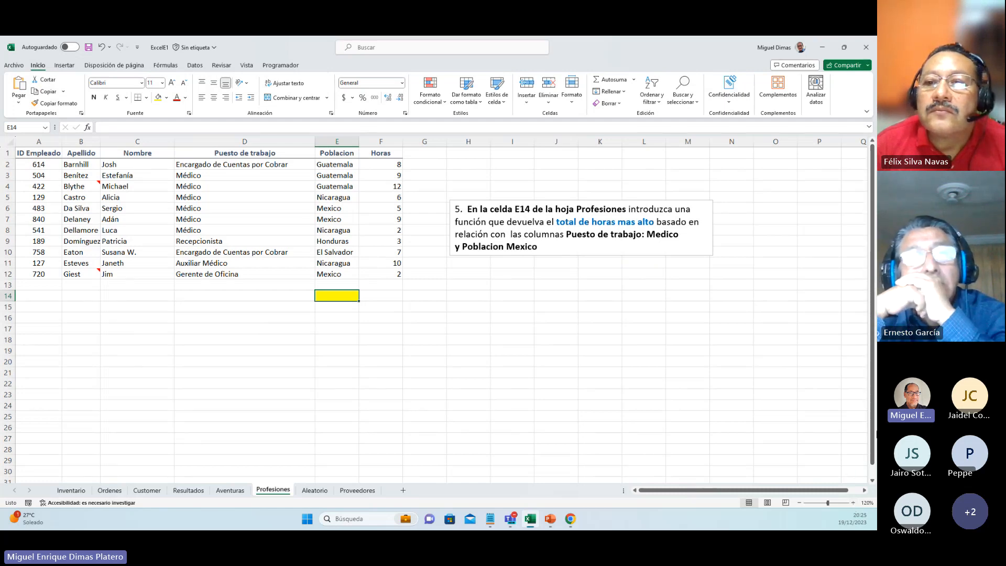
left_click_drag(388, 164, 386, 273)
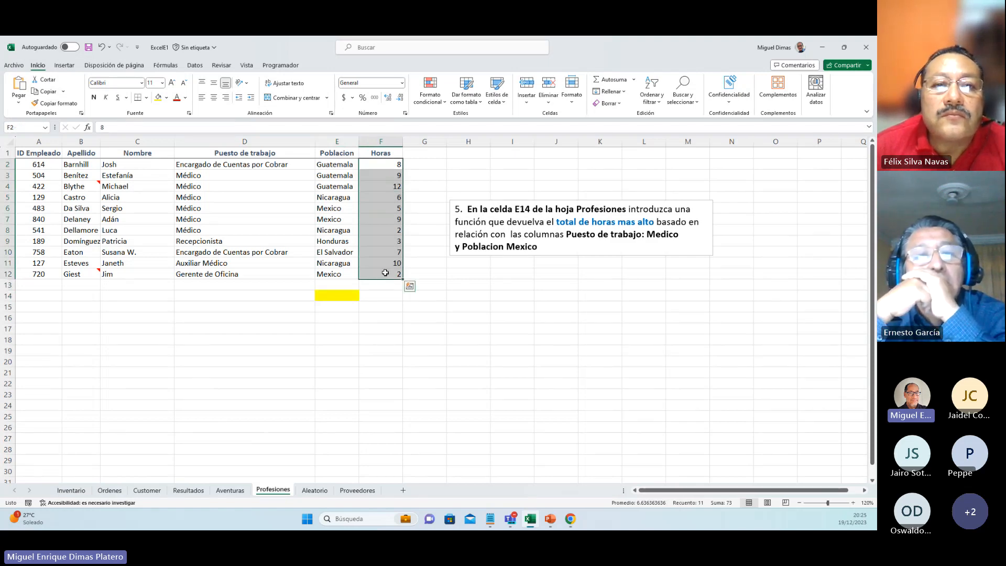
Step: Highlight the Puesto de trabajo and Poblacion values in D2:D12 and E2:E12, and insert the MAX.SI.CONJUNTO function in E14
left_click_drag(276, 166, 269, 272)
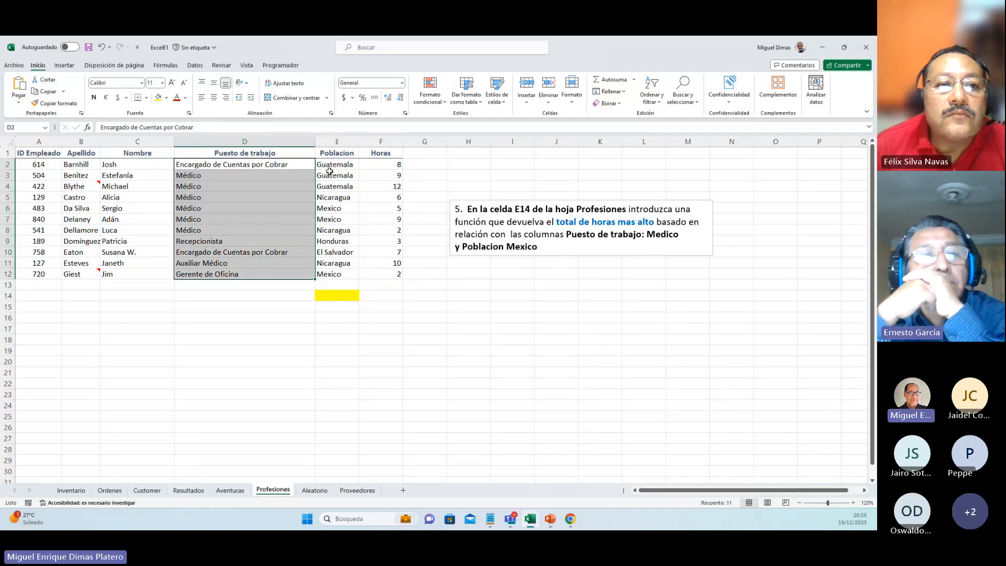
left_click_drag(330, 164, 338, 273)
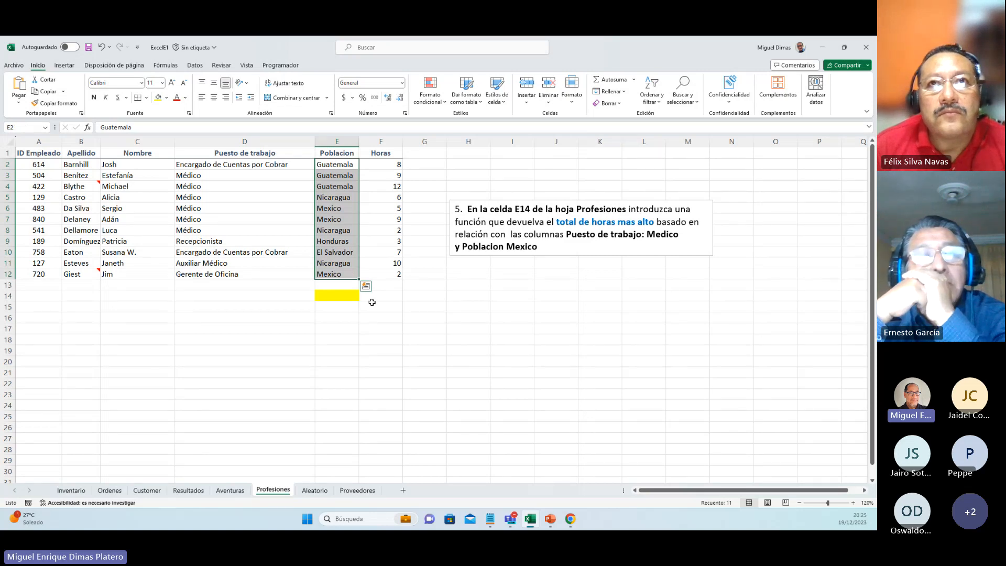
left_click(344, 295)
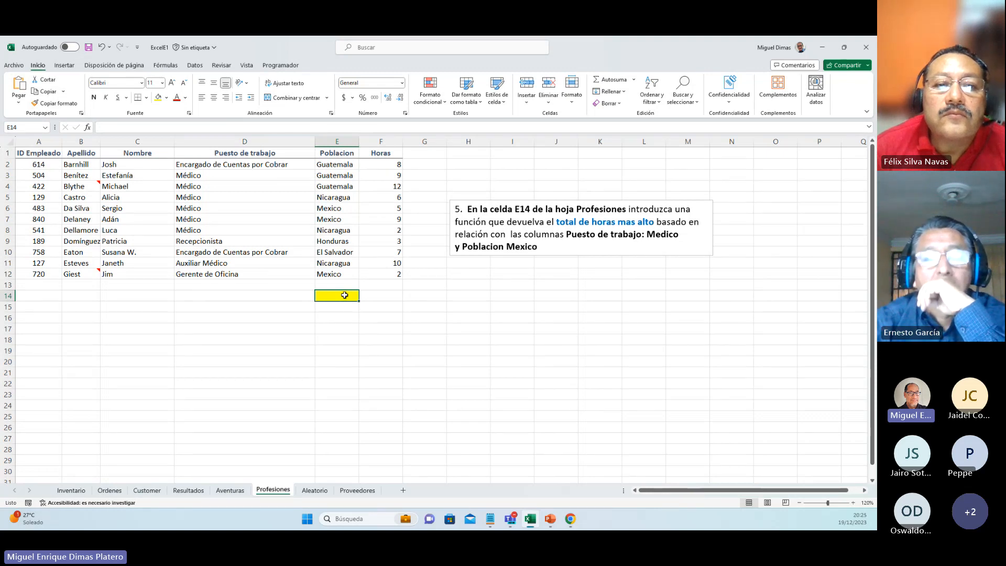
left_click(166, 65)
left_click(295, 92)
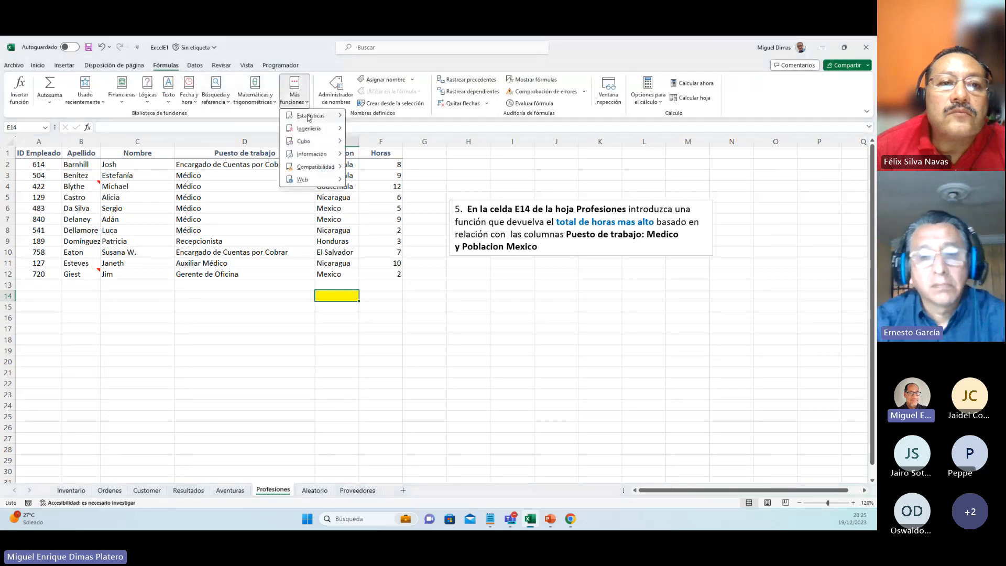
mouse_move(309, 118)
left_click_drag(460, 133, 468, 278)
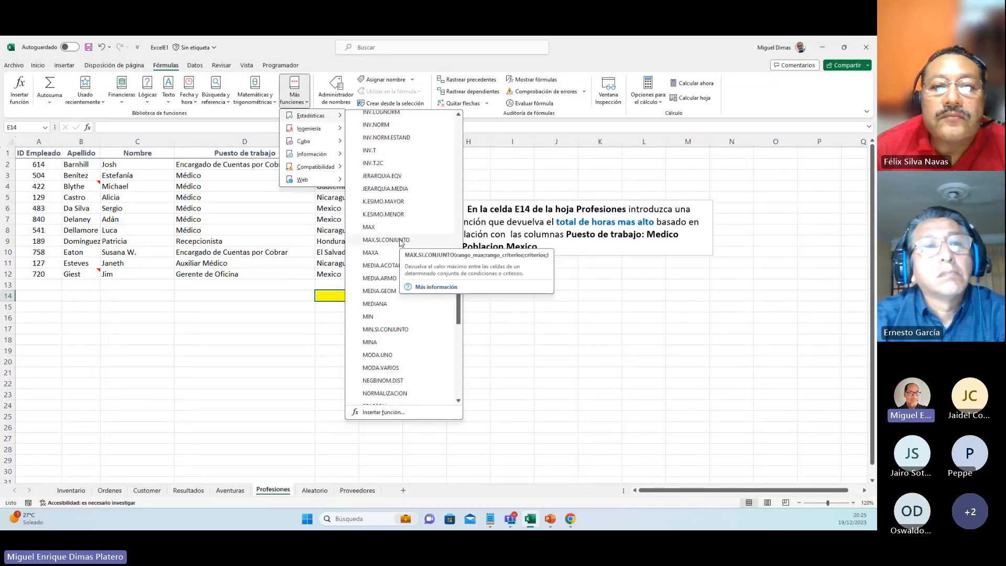
left_click(401, 240)
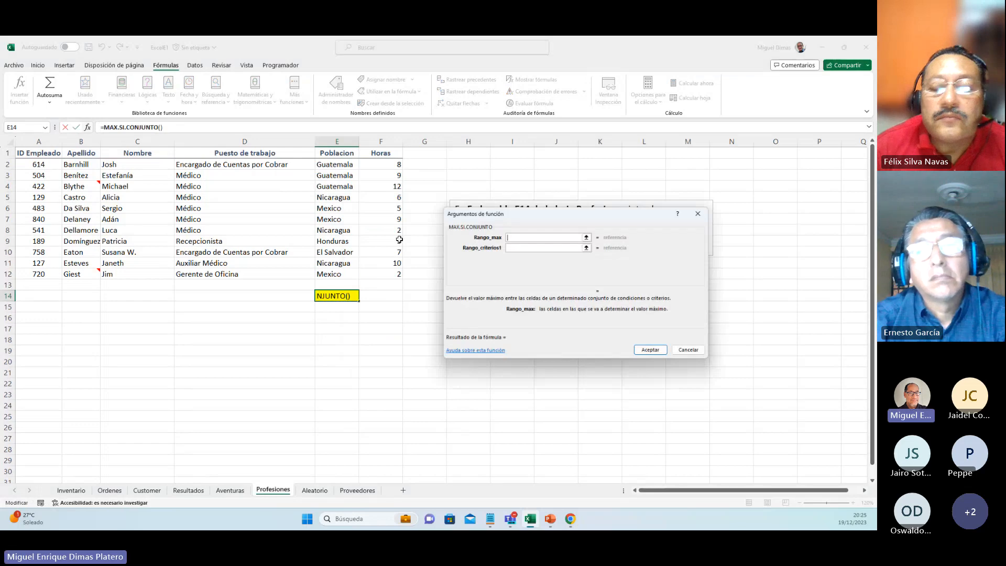
Step: Set the function's Rango_max argument to the Horas values in F2:F12
left_click(380, 167)
left_click_drag(380, 166, 378, 269)
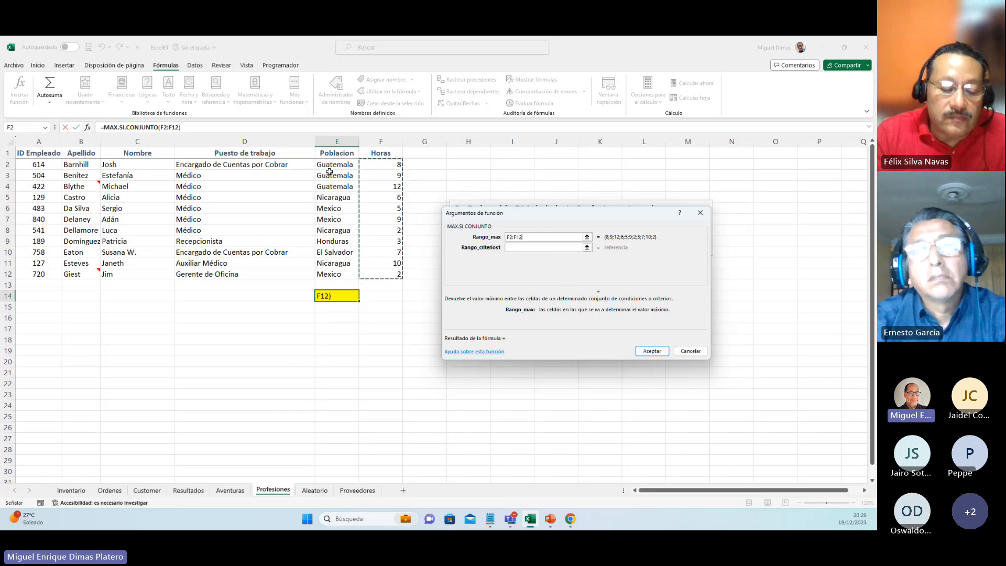
left_click(300, 167)
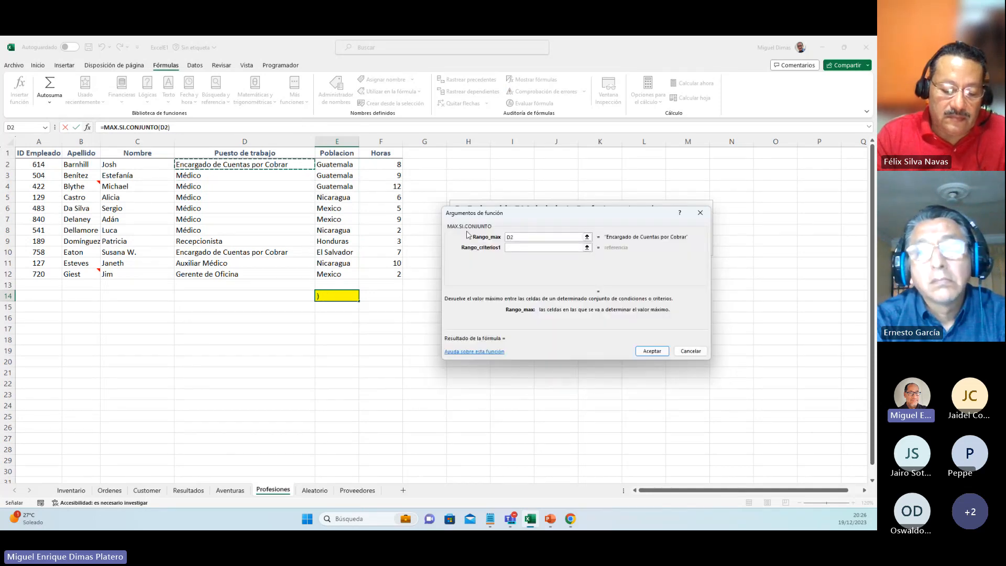
key("BackSpace")
key("BackSpace")
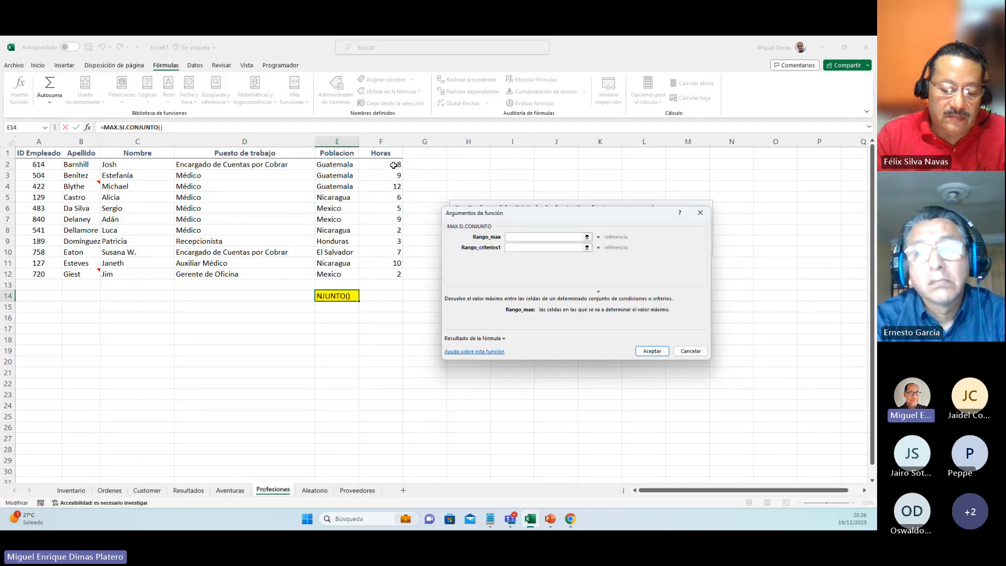
left_click_drag(394, 166, 395, 270)
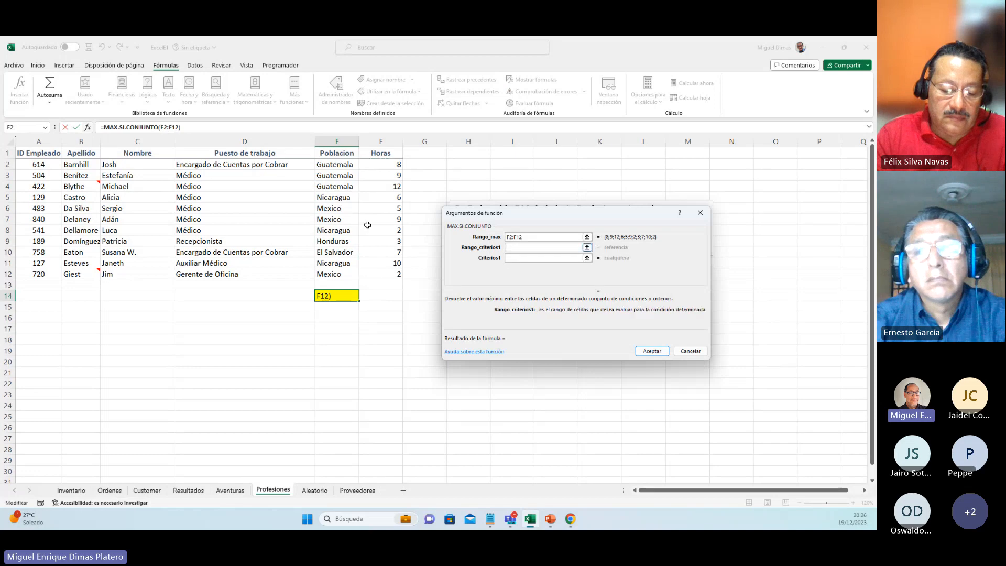
Step: Set Rango_criterios1 to the job titles in D2:D12 and Criterios1 to D6 for Médico
left_click_drag(278, 167, 277, 272)
left_click(519, 258)
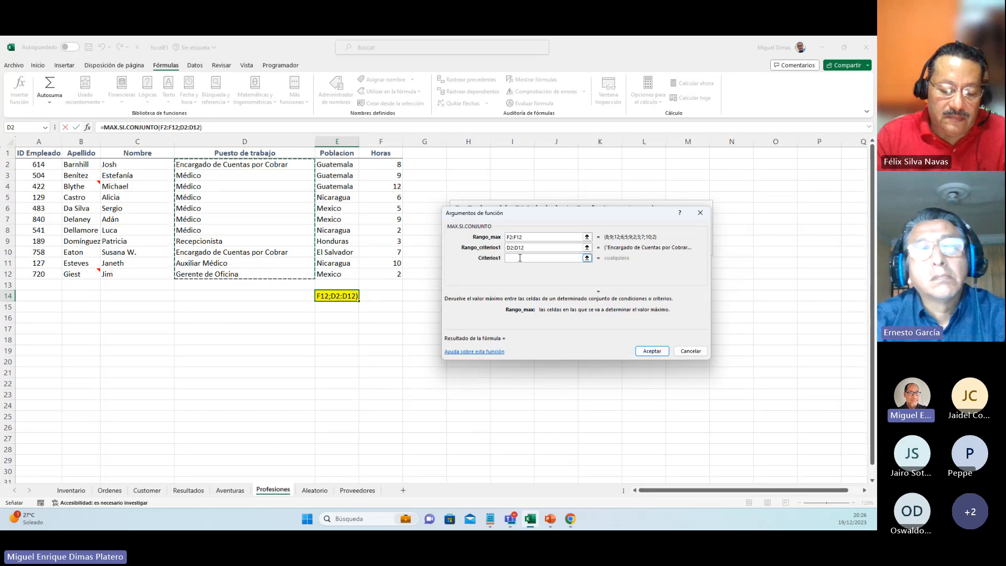
left_click(209, 210)
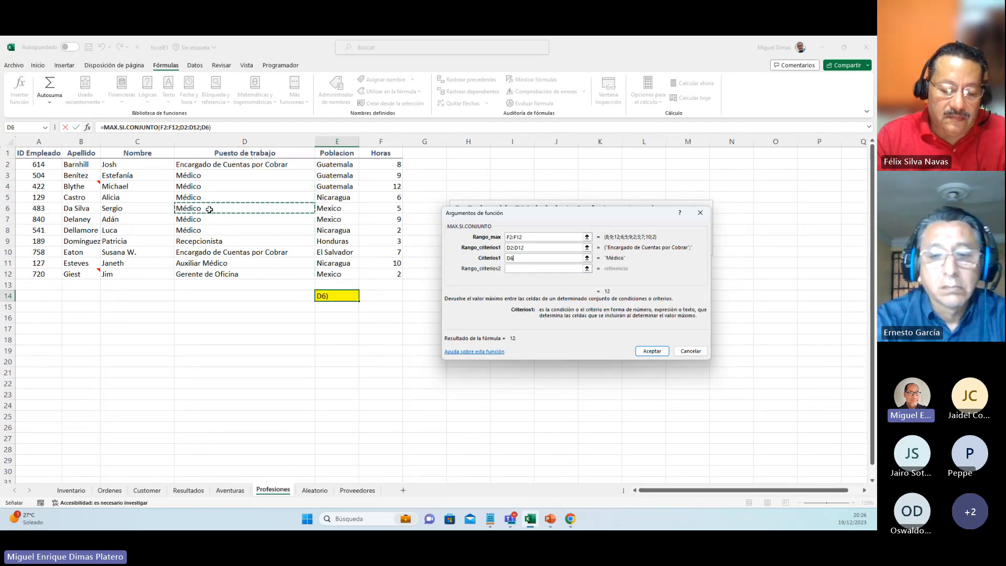
key("Tab")
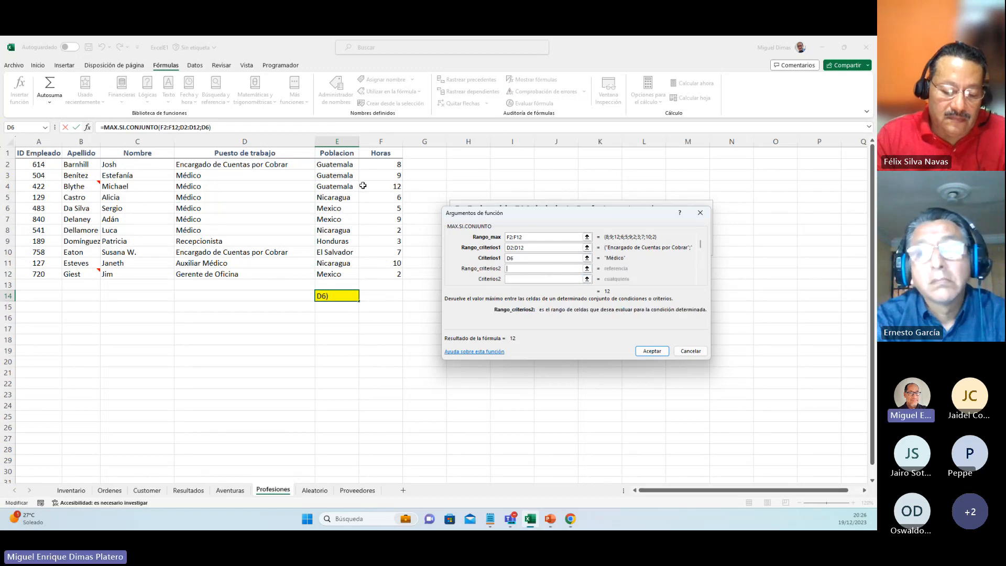
Step: Set Rango_criterios2 to E2:E12 and Criterios2 to E12 for Mexico, and accept the function
left_click_drag(350, 165, 353, 269)
left_click(510, 279)
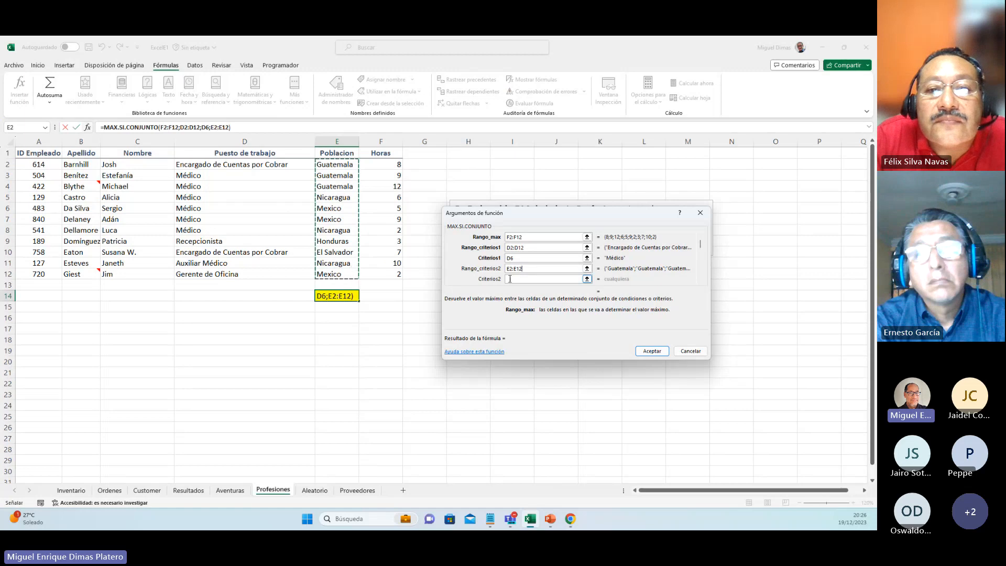
left_click(510, 278)
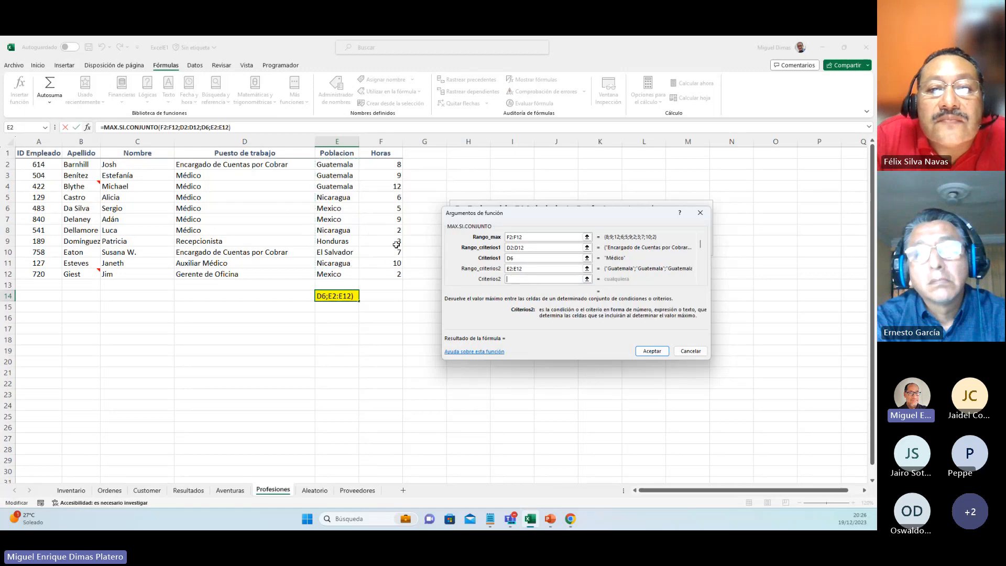
left_click(339, 276)
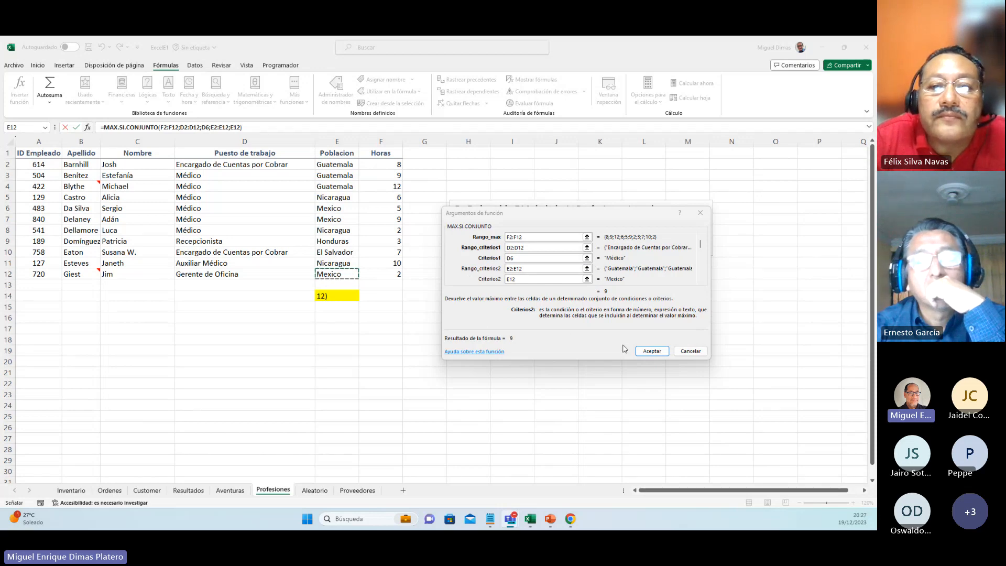
left_click(650, 351)
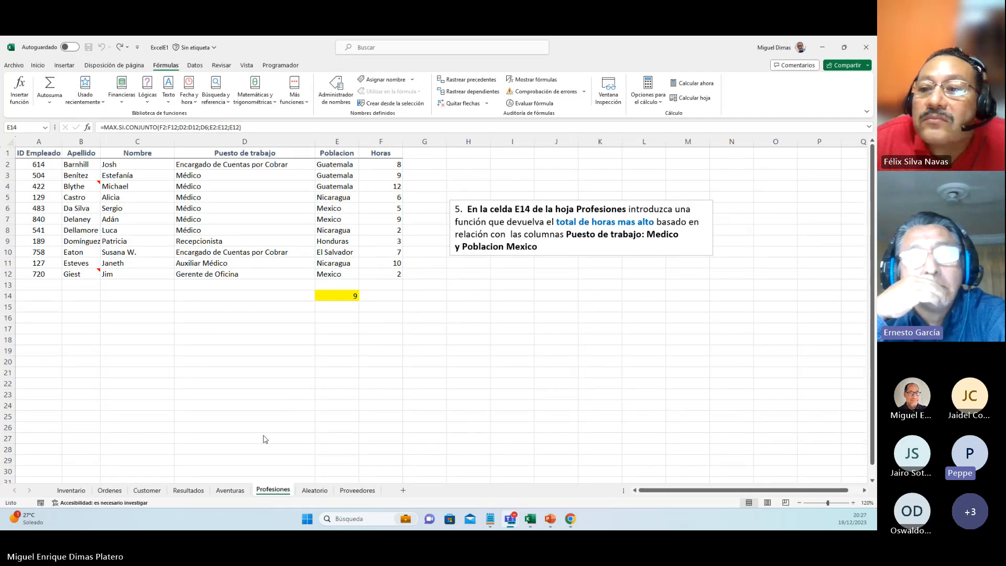
Step: Look over the Aleatorio and Proveedores sheets to see the remaining exercises
left_click(236, 491)
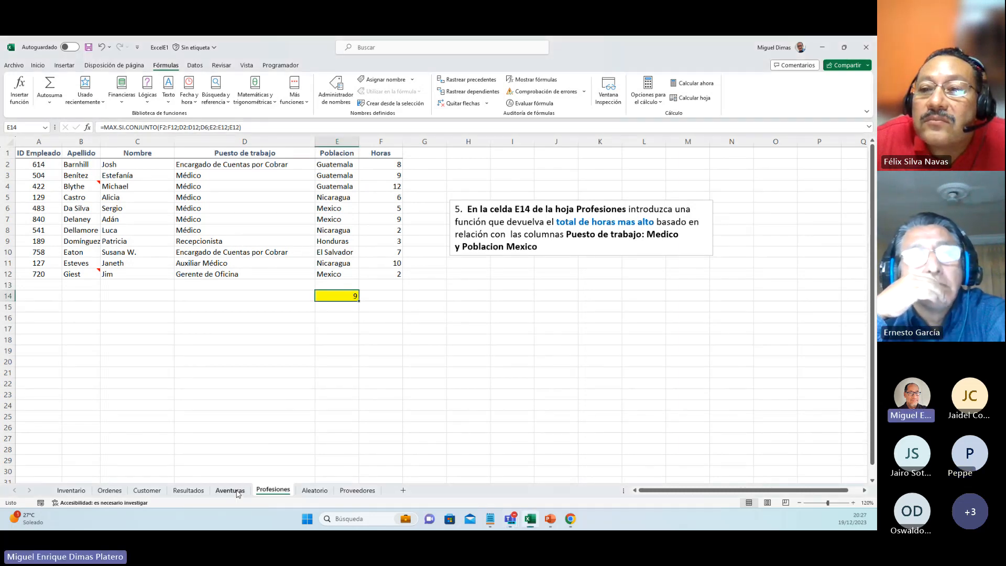
left_click(314, 491)
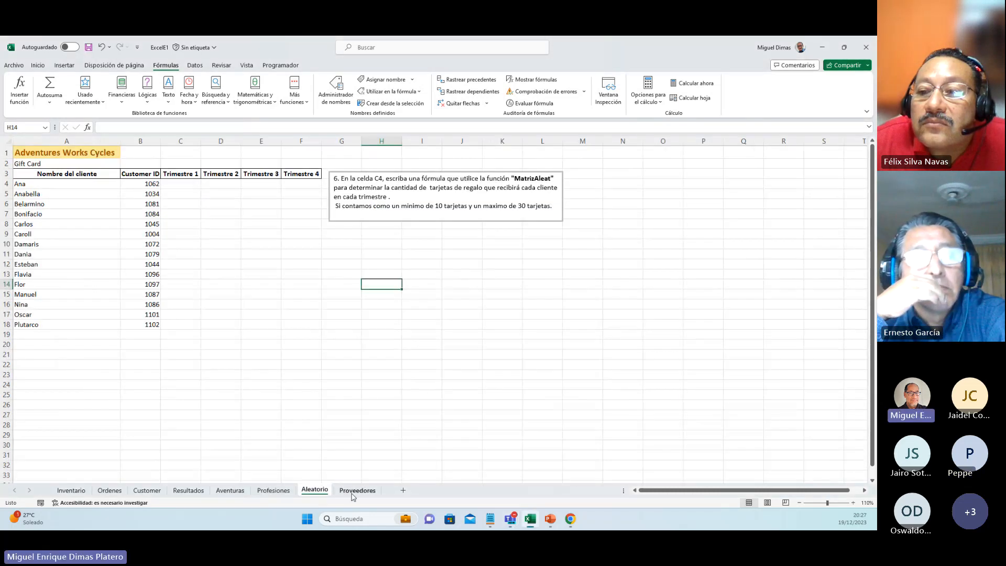
left_click(355, 491)
left_click(315, 490)
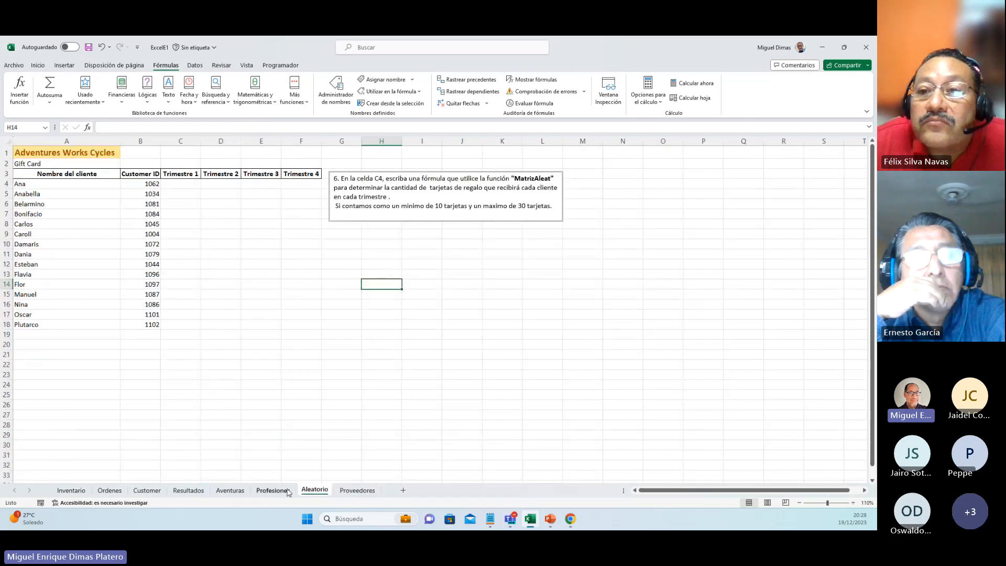
Step: Return to the Aventuras sheet and review London's base value in B8 and its projected values in C8 and D8
left_click(241, 491)
left_click(305, 367)
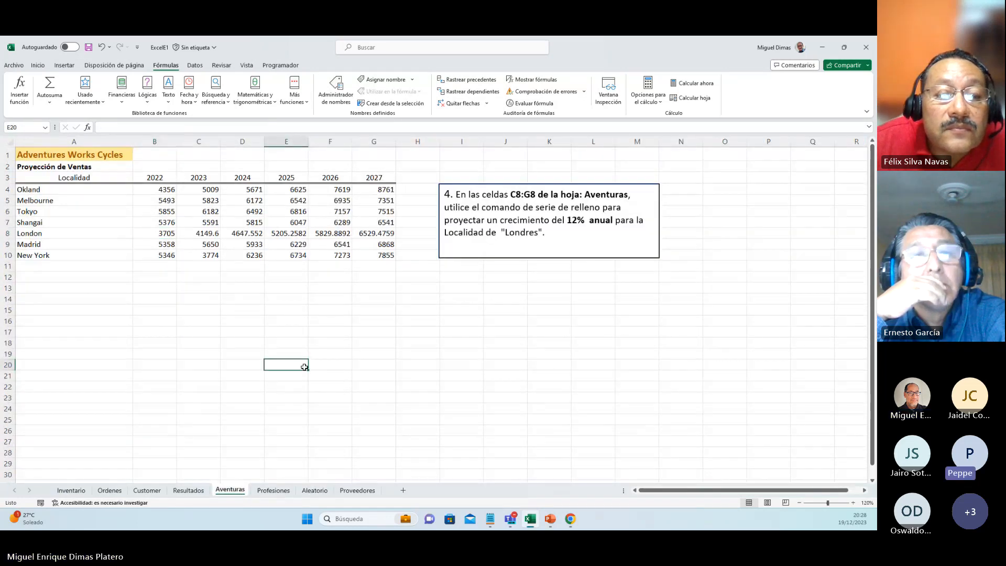
left_click(162, 236)
left_click(197, 236)
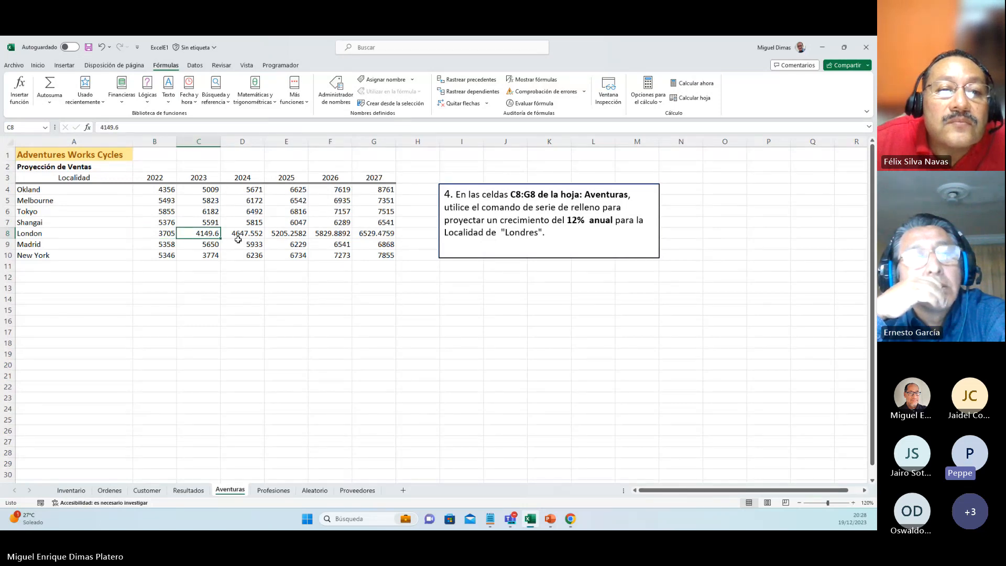
left_click(256, 234)
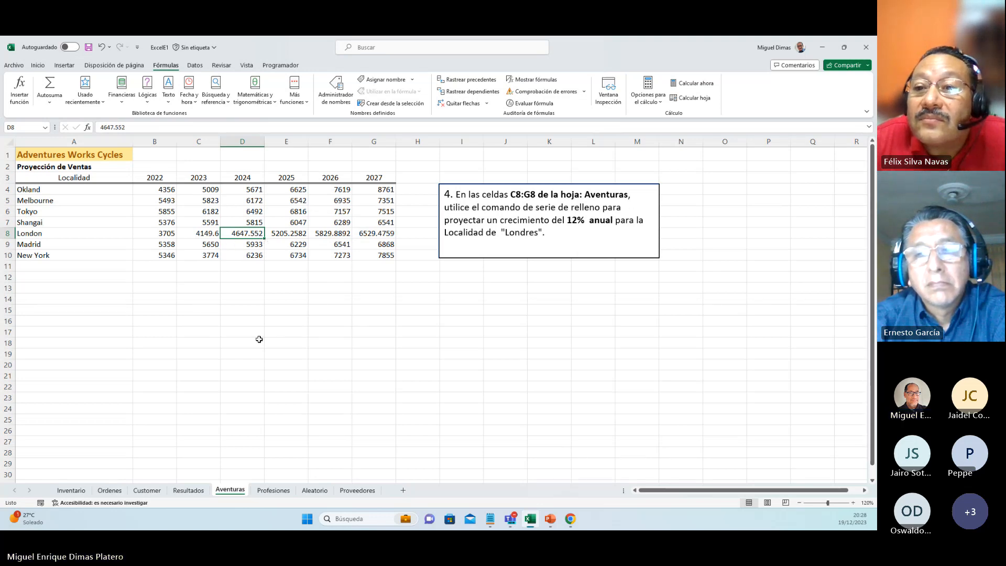
left_click(389, 410)
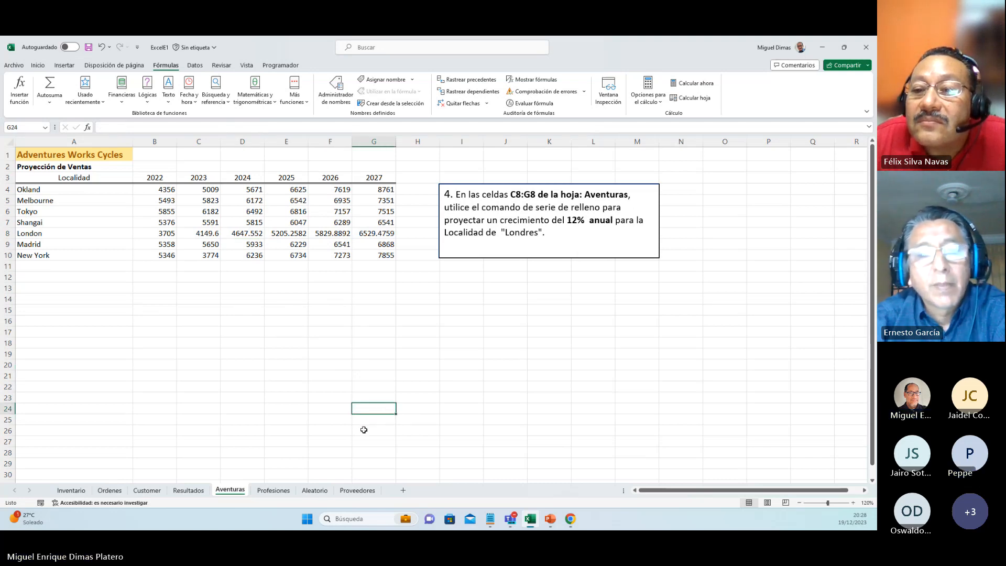
Step: Switch to the Aleatorio sheet and zoom it to 120% to read exercise 6
left_click(315, 490)
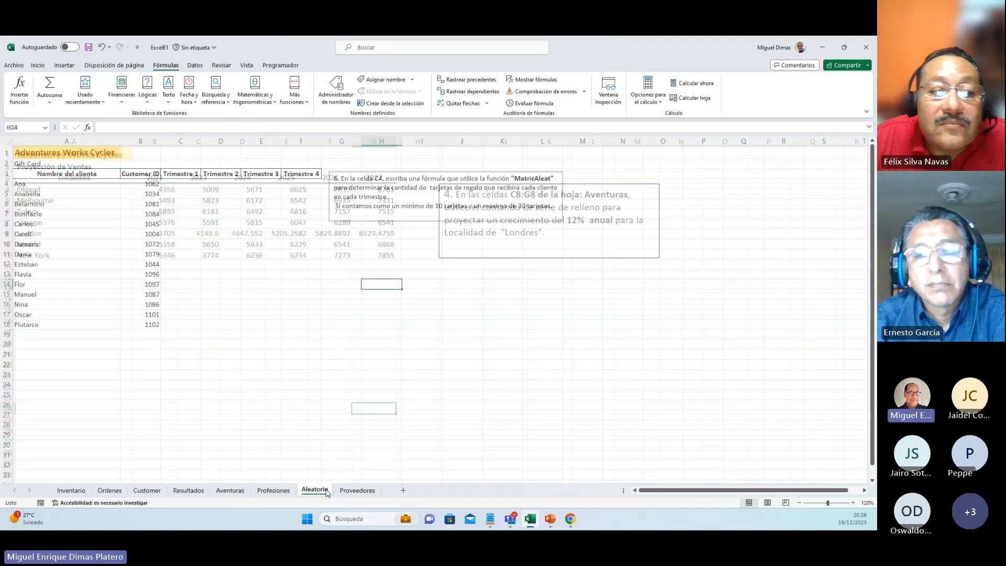
left_click(855, 503)
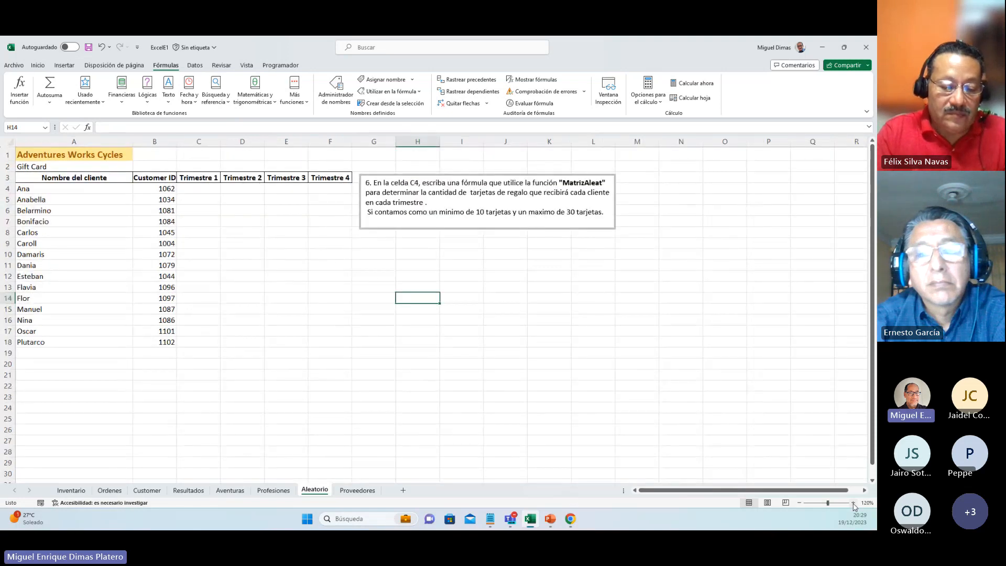
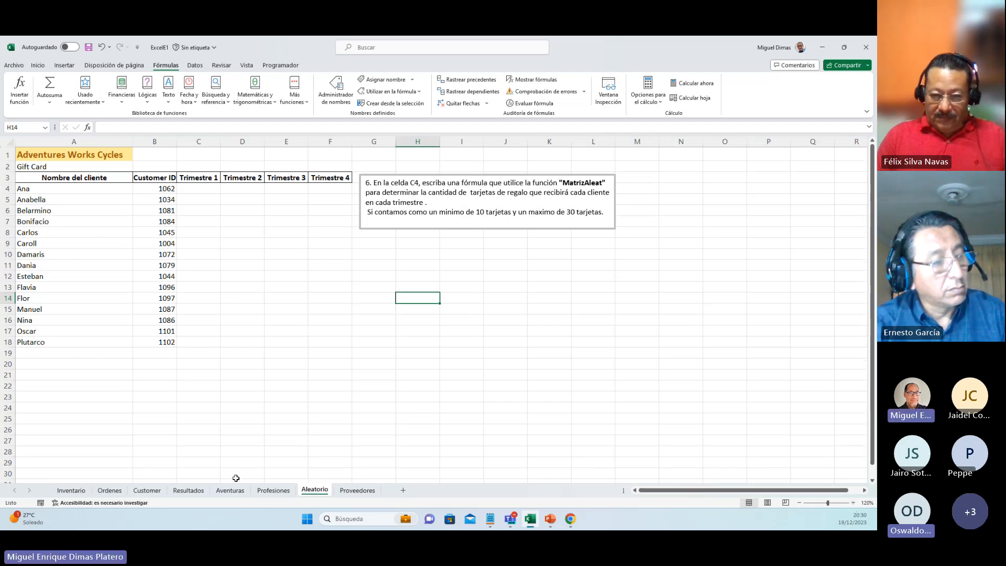
Step: Review the function result in E14 on the Profesiones sheet and return to the Aleatorio sheet
left_click(263, 492)
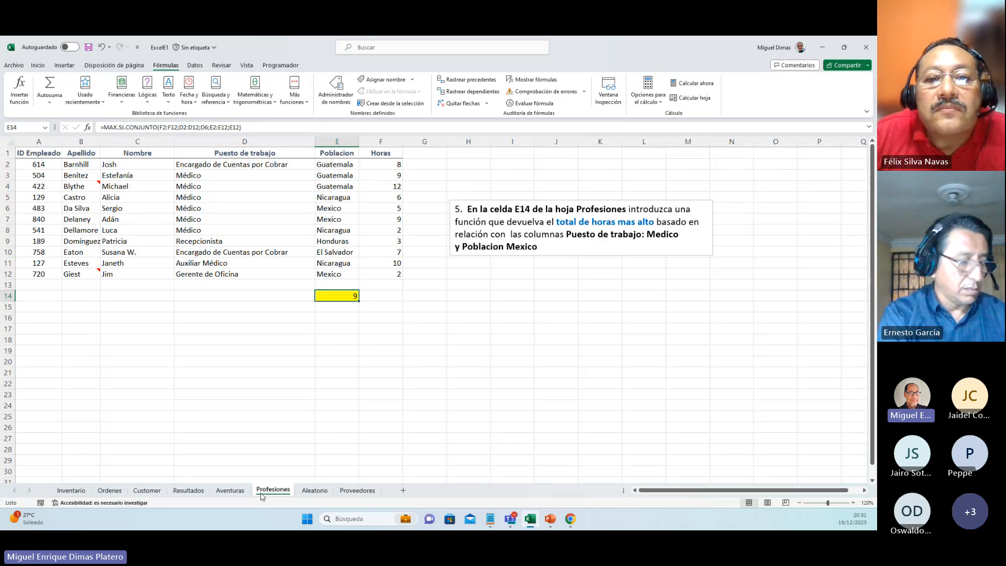
left_click(314, 491)
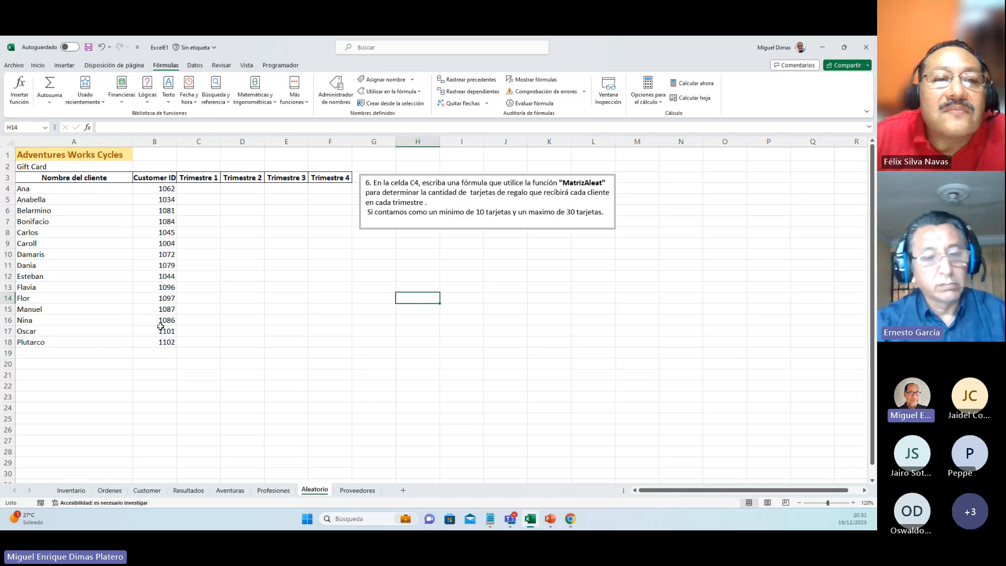
Step: Start a MATRIZALEAT formula in C4 and open its function arguments, keeping the customer rows in view
left_click(201, 191)
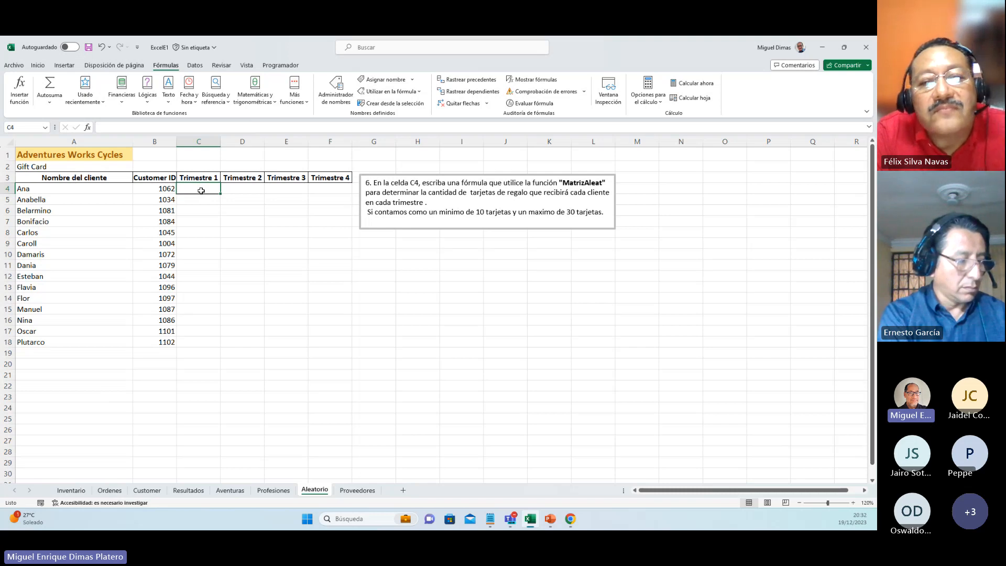
left_click(135, 127)
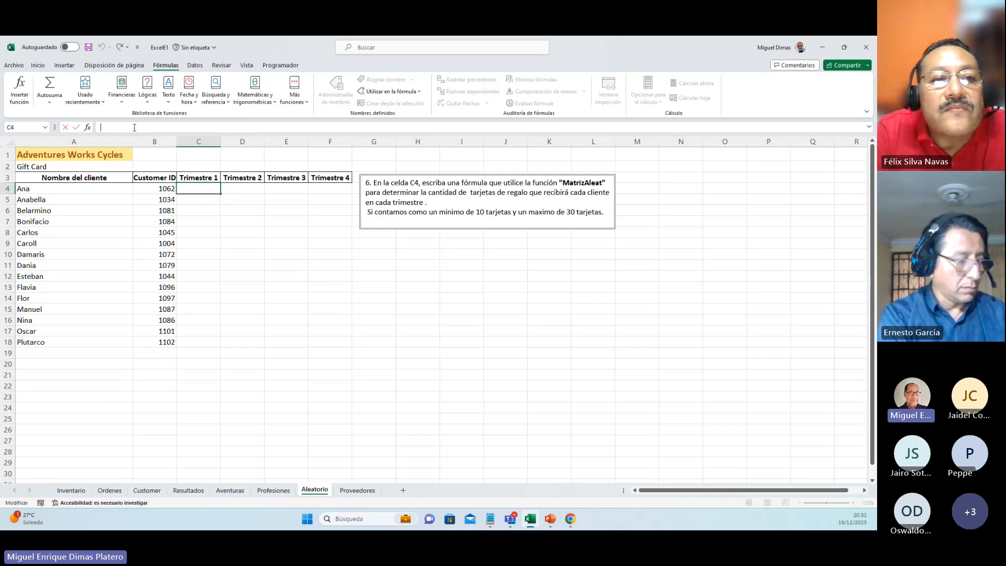
type("=m")
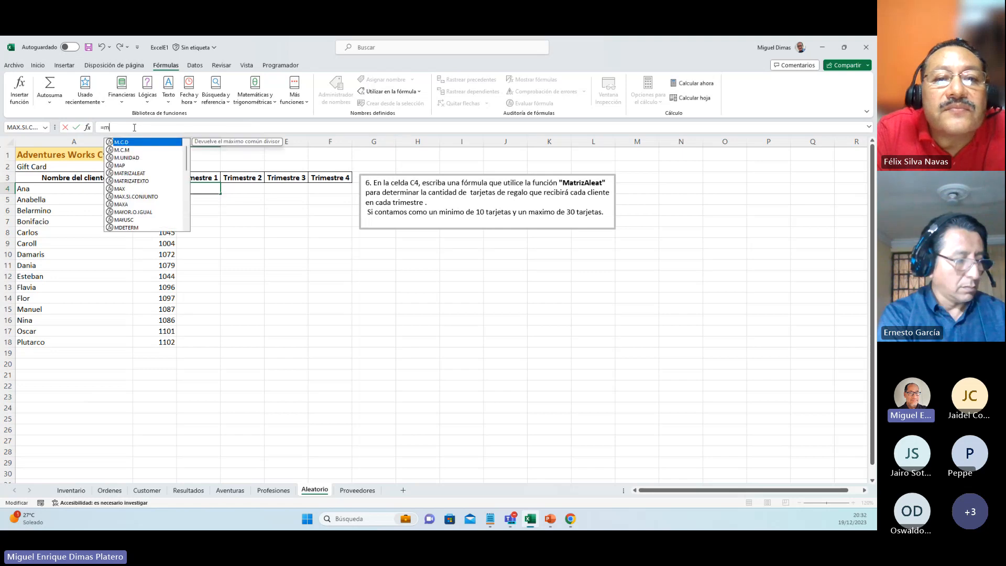
type("atr")
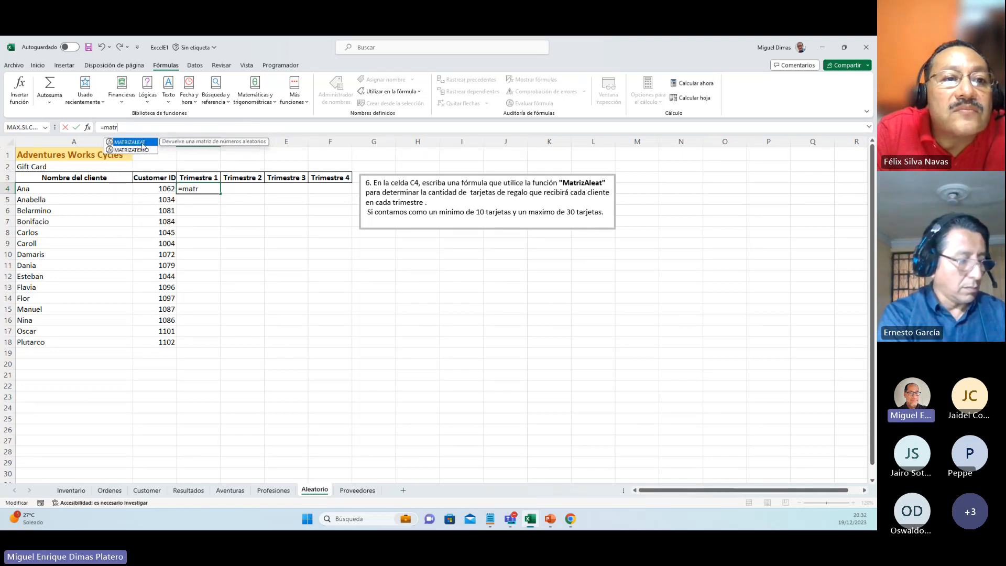
double_click(130, 142)
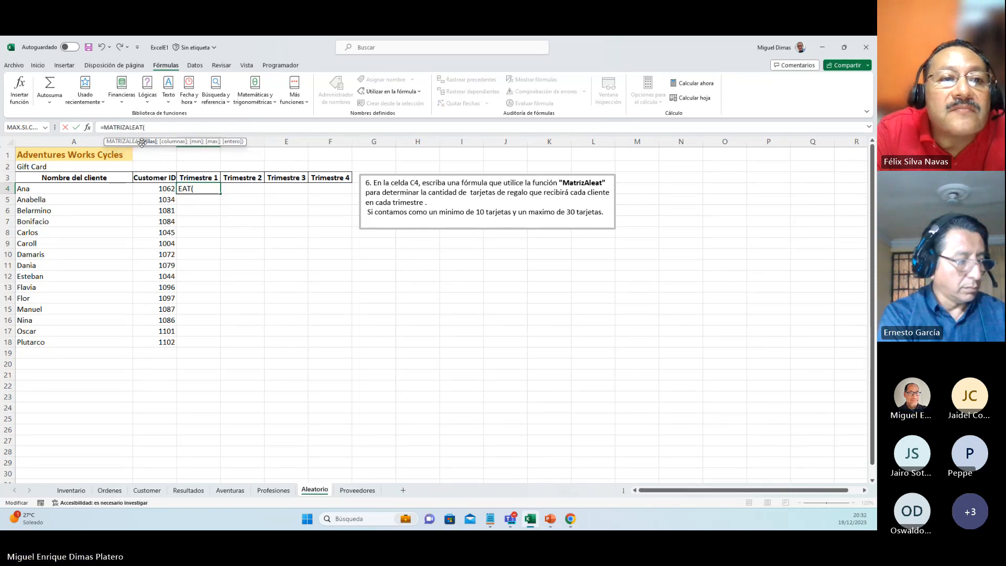
left_click(87, 128)
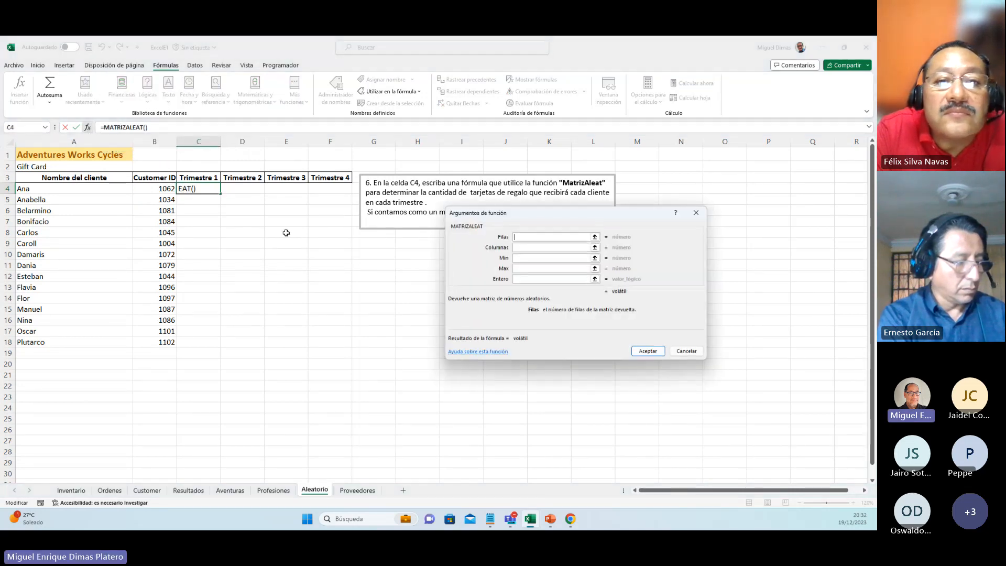
left_click_drag(501, 224, 301, 213)
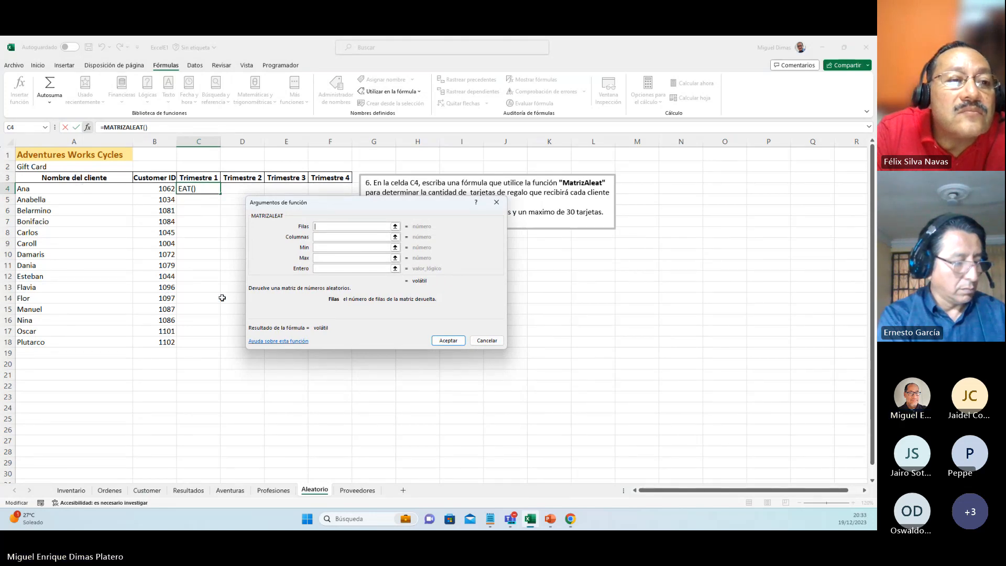
Step: Set the MATRIZALEAT arguments Filas to 15, Columnas to 4, Min to 10 and Max to 30
type("15")
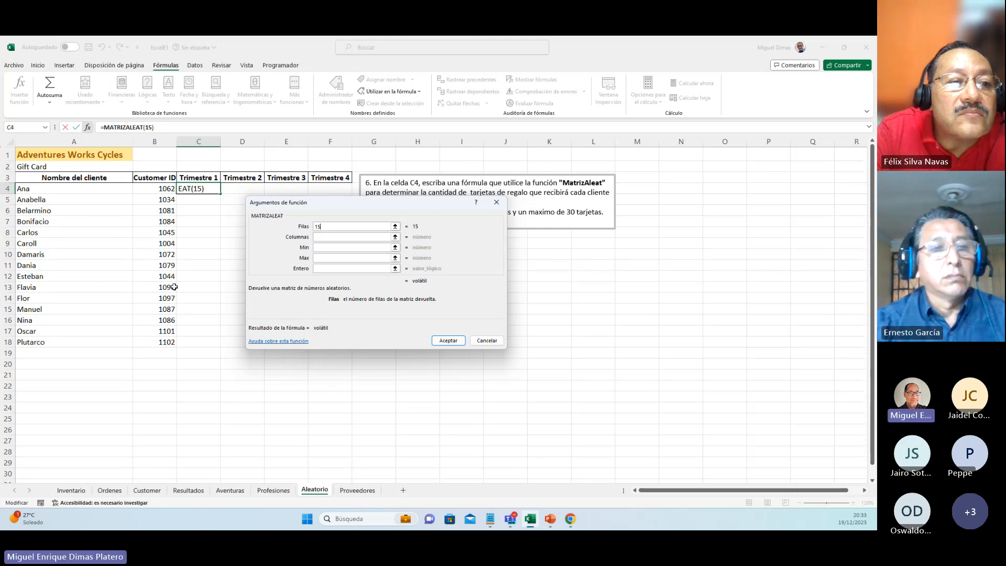
left_click(325, 239)
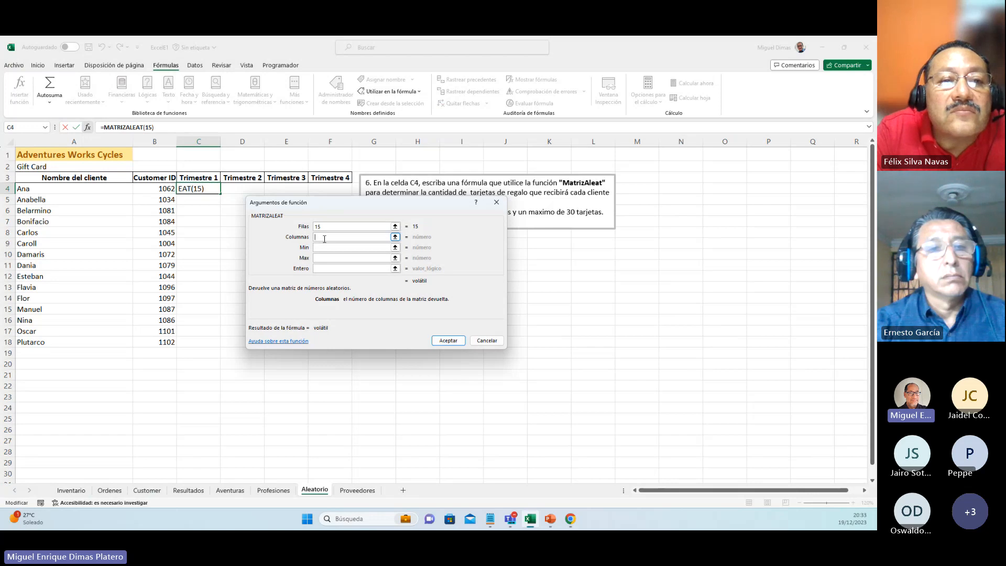
type("4")
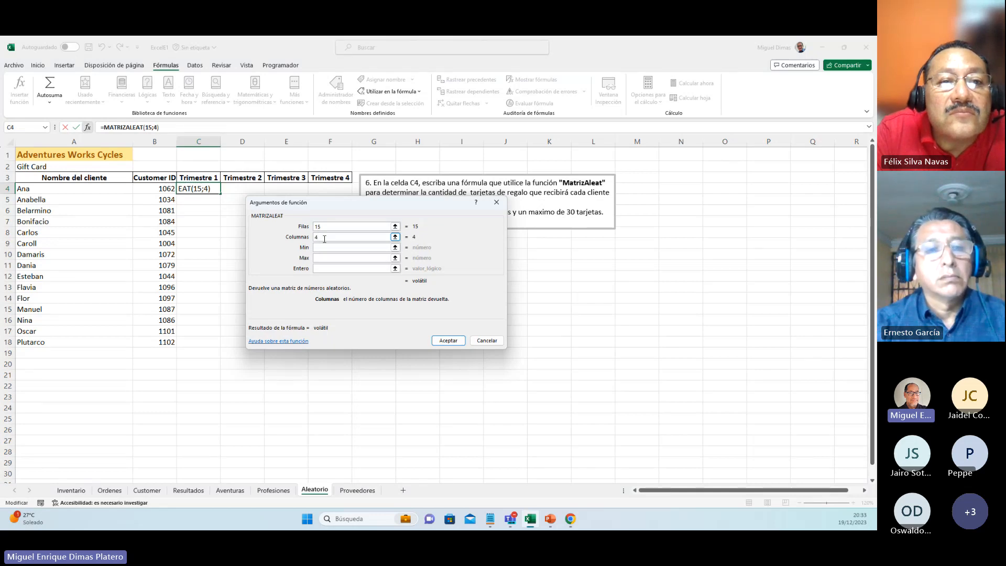
key("Tab")
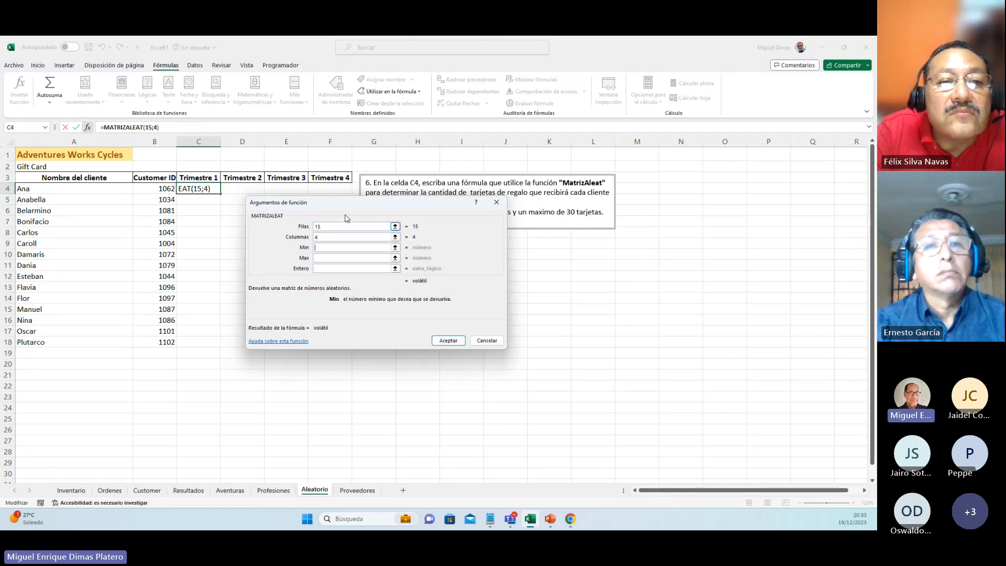
left_click_drag(383, 207, 503, 245)
type("10")
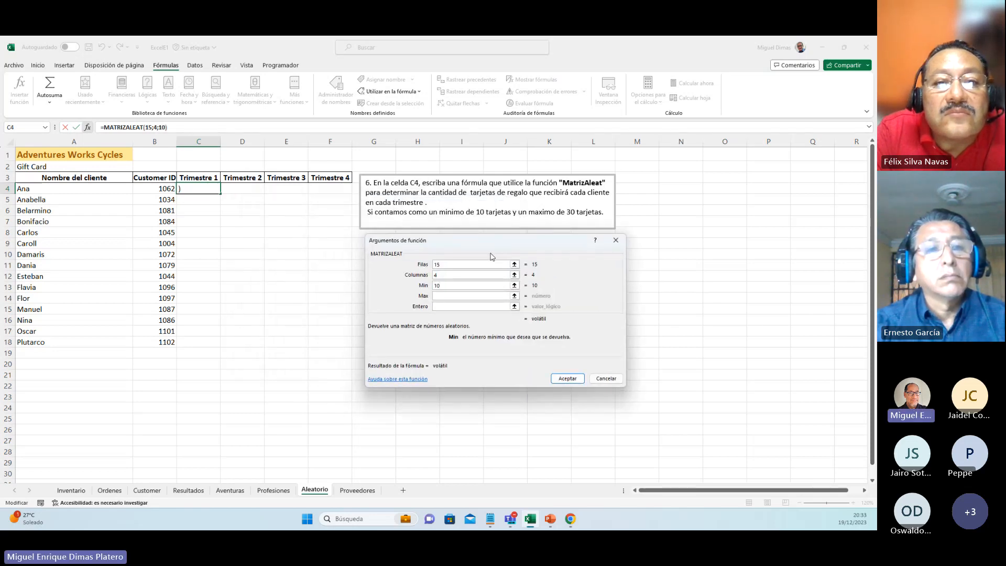
left_click(457, 296)
type("30")
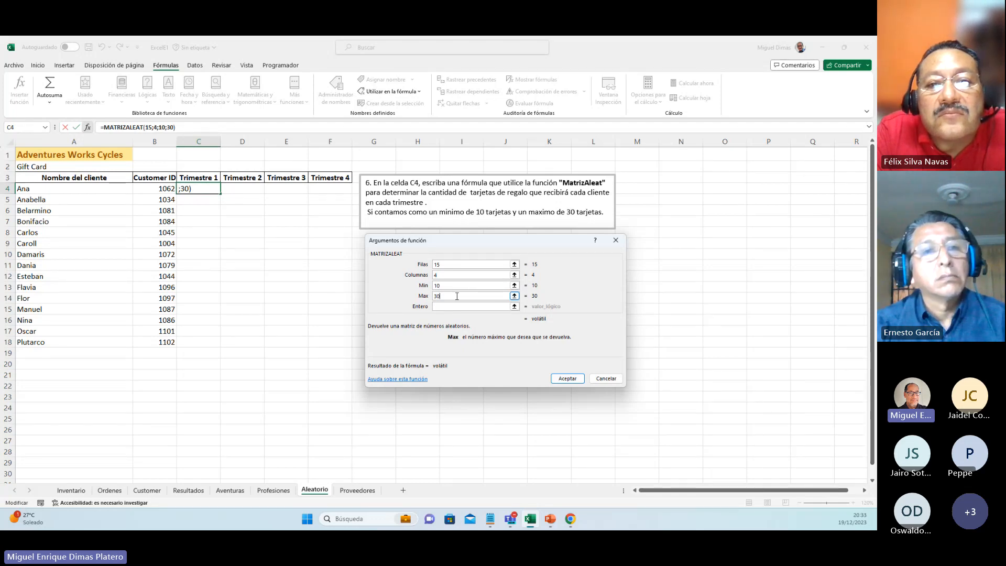
Step: Set the Entero argument to Verdadero for whole numbers and accept the function
left_click(451, 306)
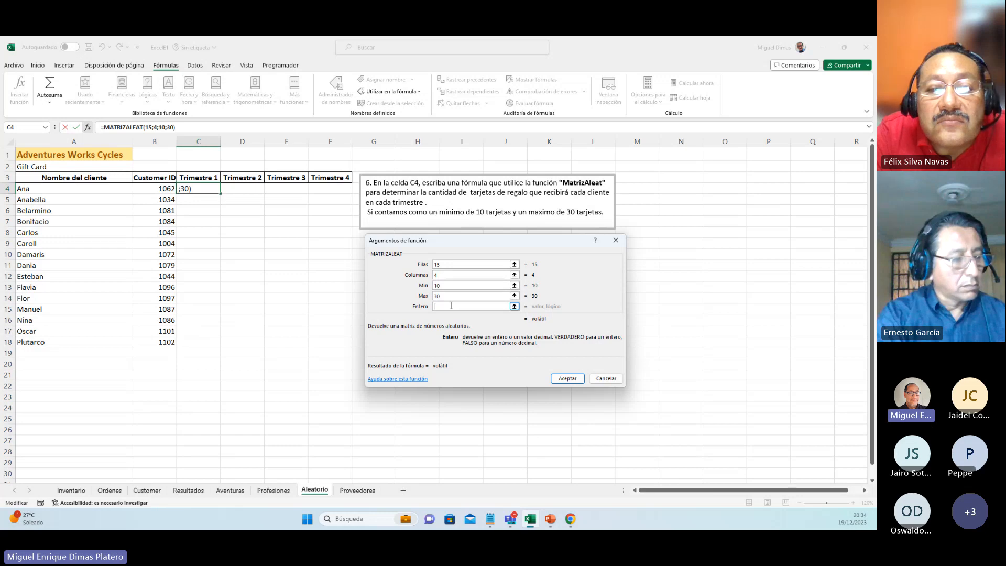
type("Verd")
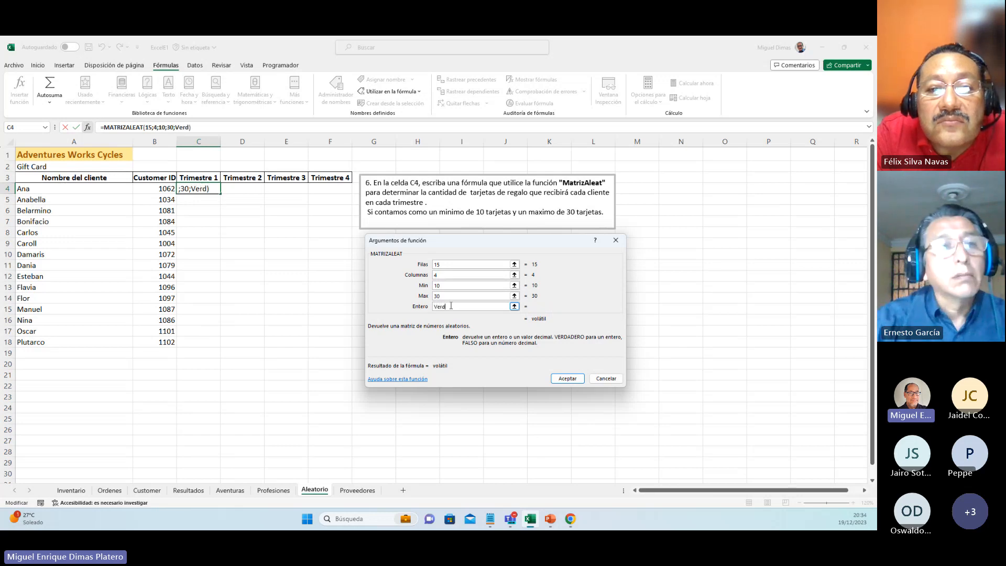
type("ader")
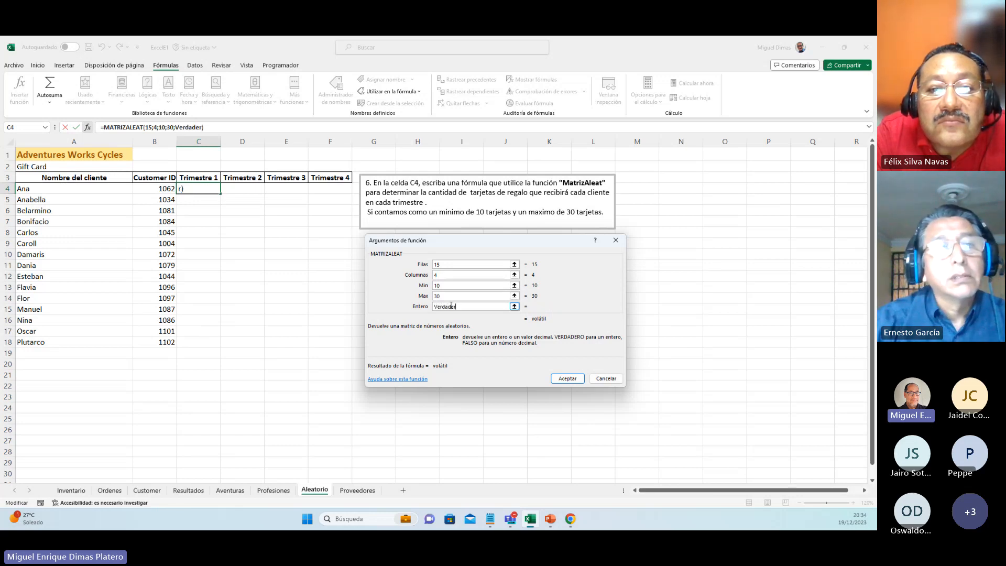
type("o")
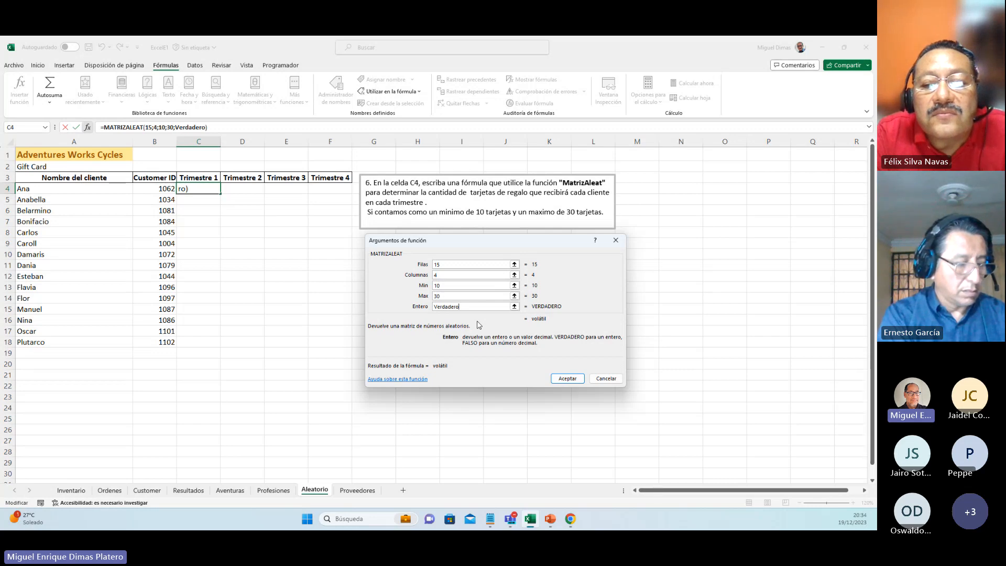
key("Return")
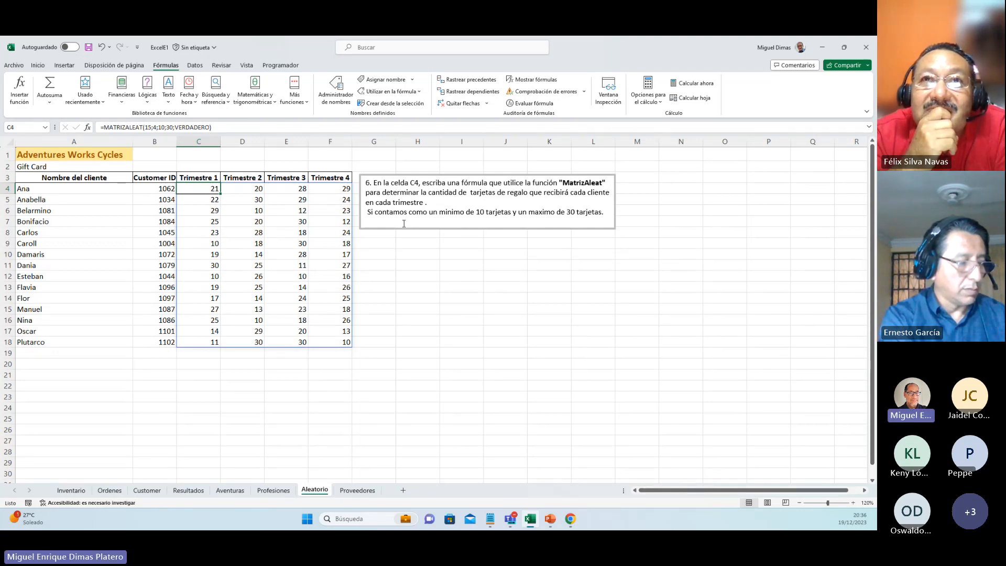
Step: Change the Entero argument of C4's MATRIZALEAT function to falso and accept it
left_click(87, 128)
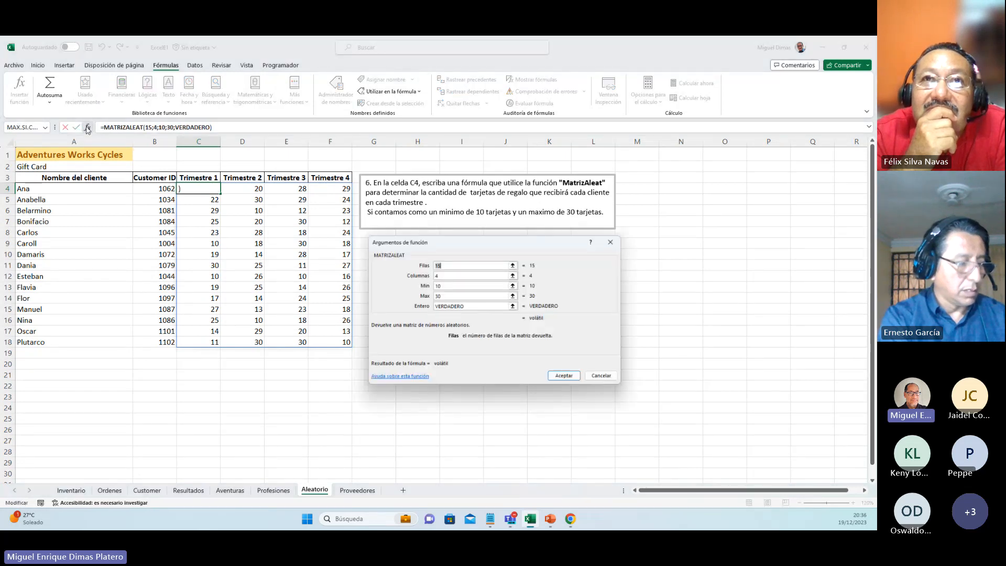
left_click(469, 307)
key("BackSpace")
key("BackSpace")
key("BackSpace")
key("BackSpace")
key("BackSpace")
key("BackSpace")
key("BackSpace")
key("BackSpace")
key("BackSpace")
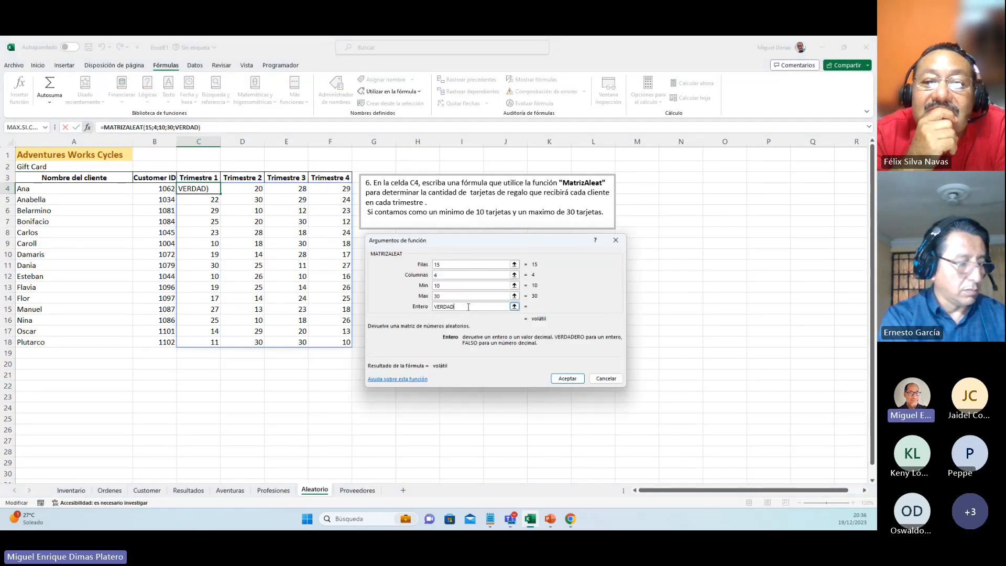
type("falso")
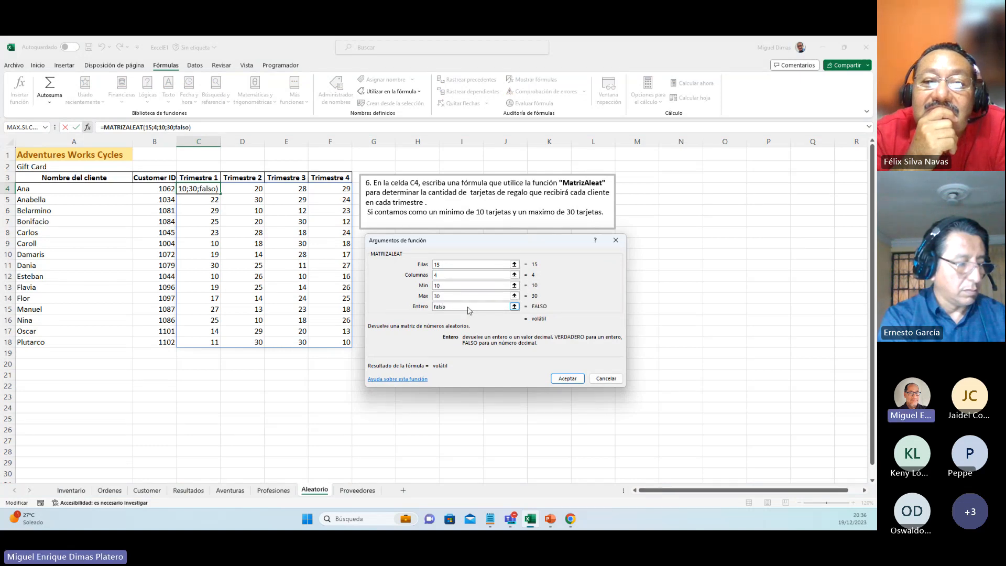
key("Return")
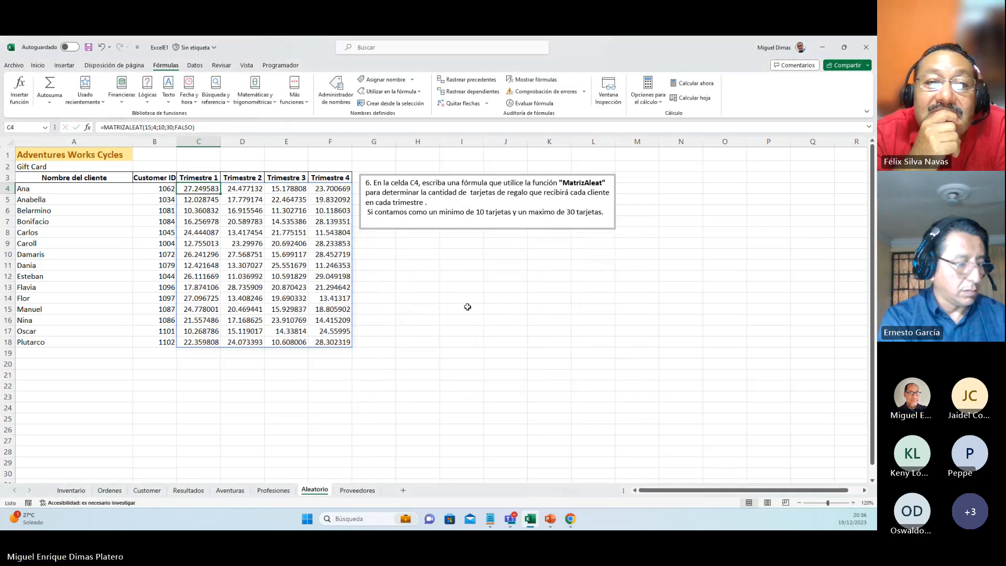
Step: Clear the Entero argument of C4's MATRIZALEAT function and accept it with that argument empty
left_click(87, 127)
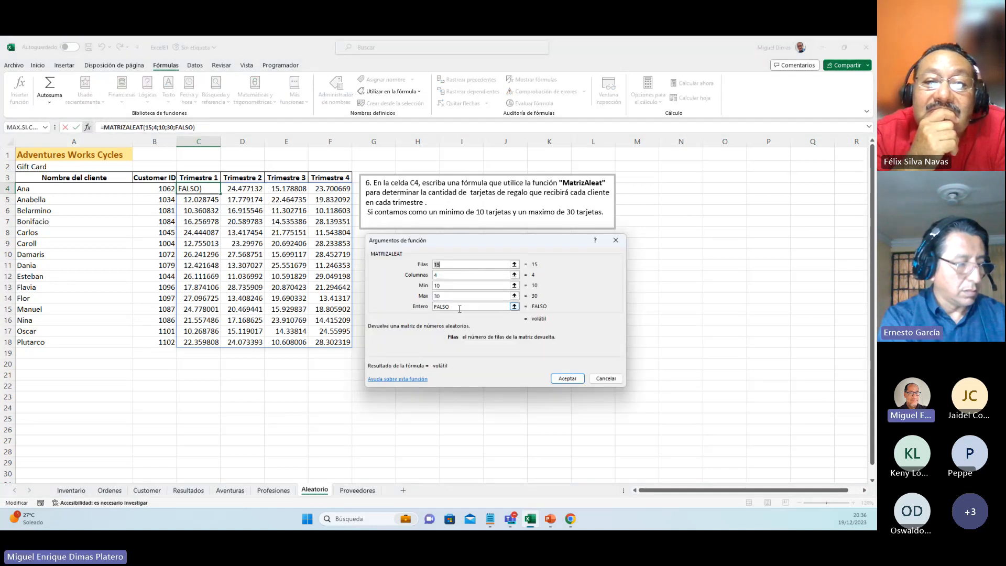
left_click(457, 308)
key("BackSpace")
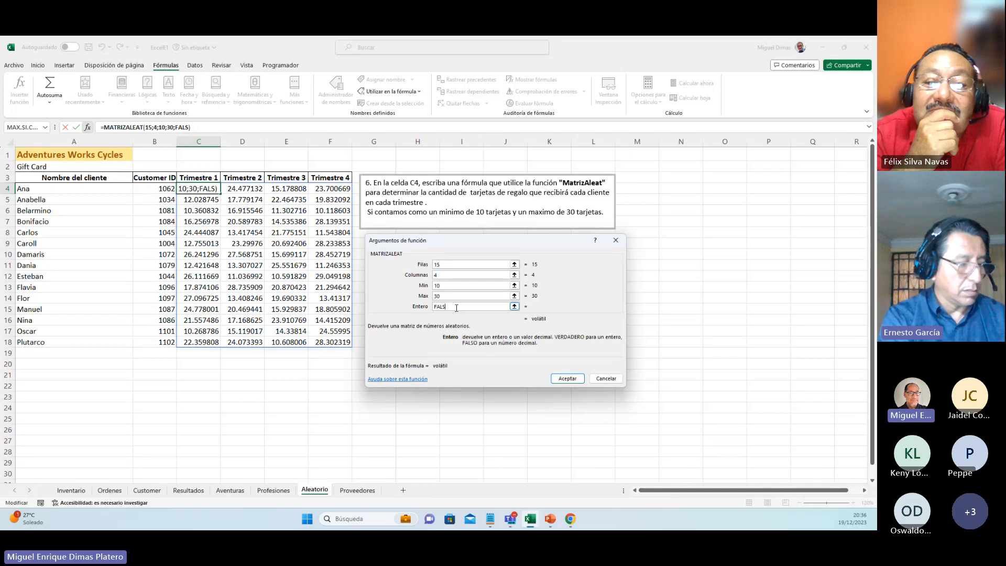
key("BackSpace")
key("BackSpace")
key("BackSpace")
key("BackSpace")
key("Return")
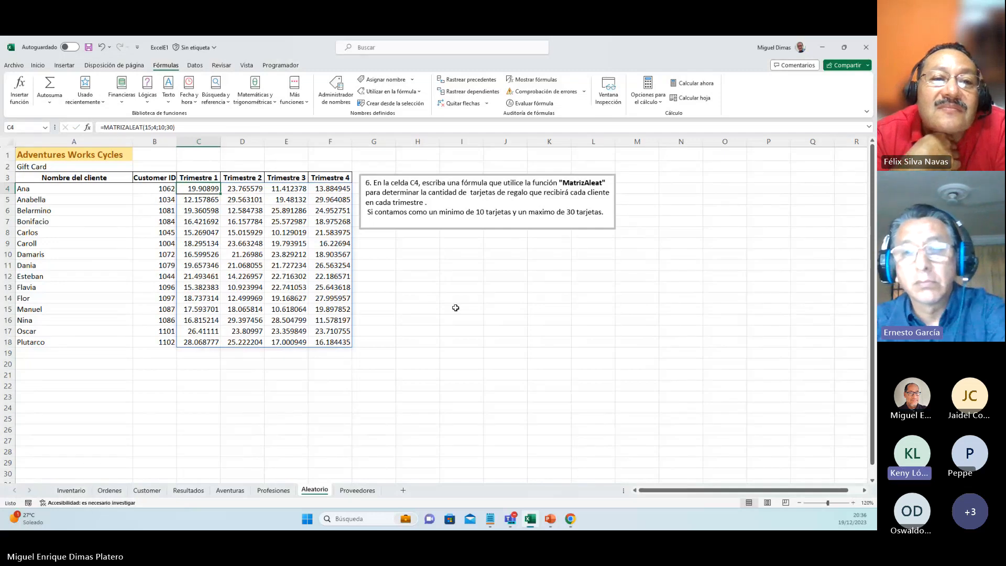
Step: Review the Entero argument's description in C4's function arguments and close them without changes
left_click(88, 128)
left_click(88, 128)
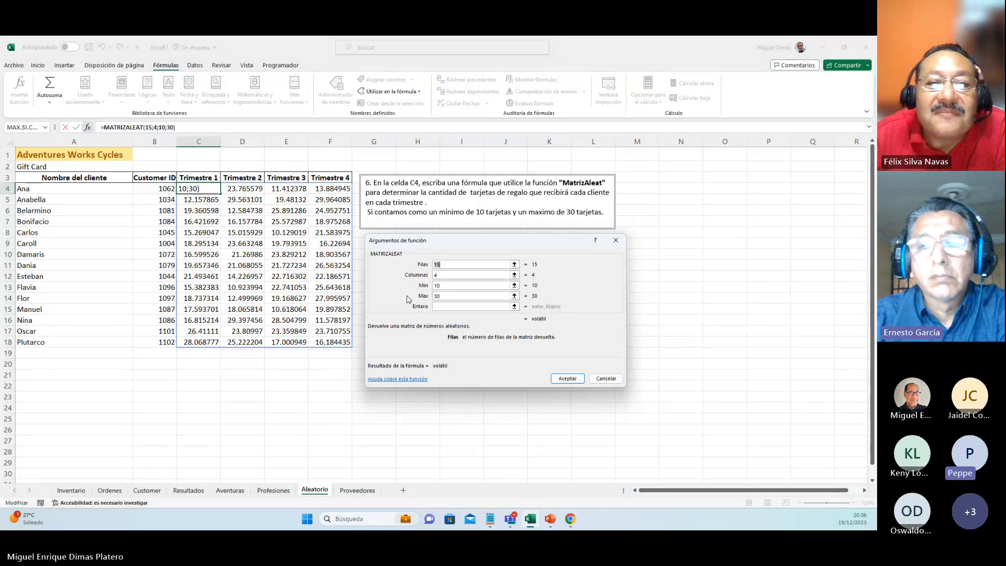
left_click(441, 309)
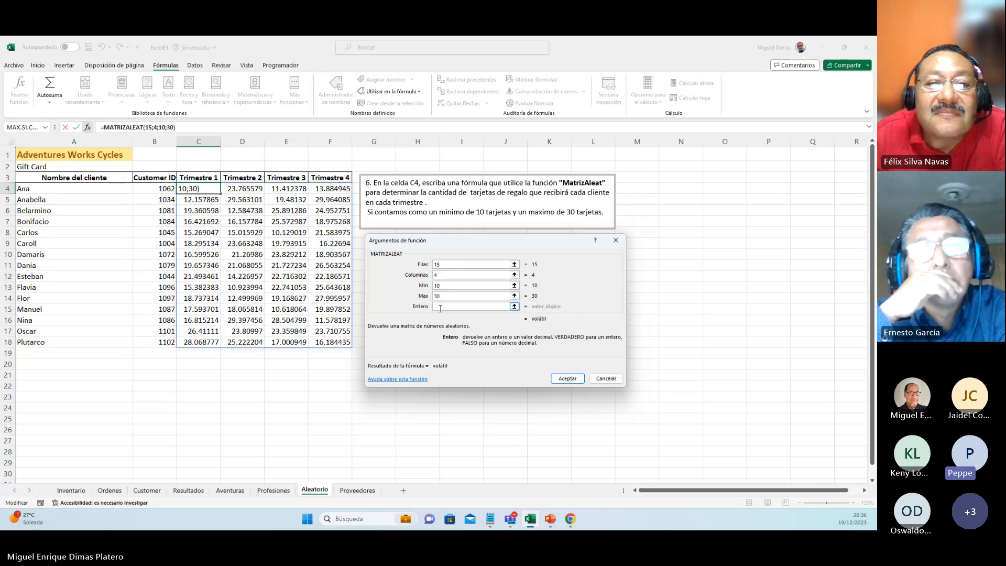
left_click(607, 378)
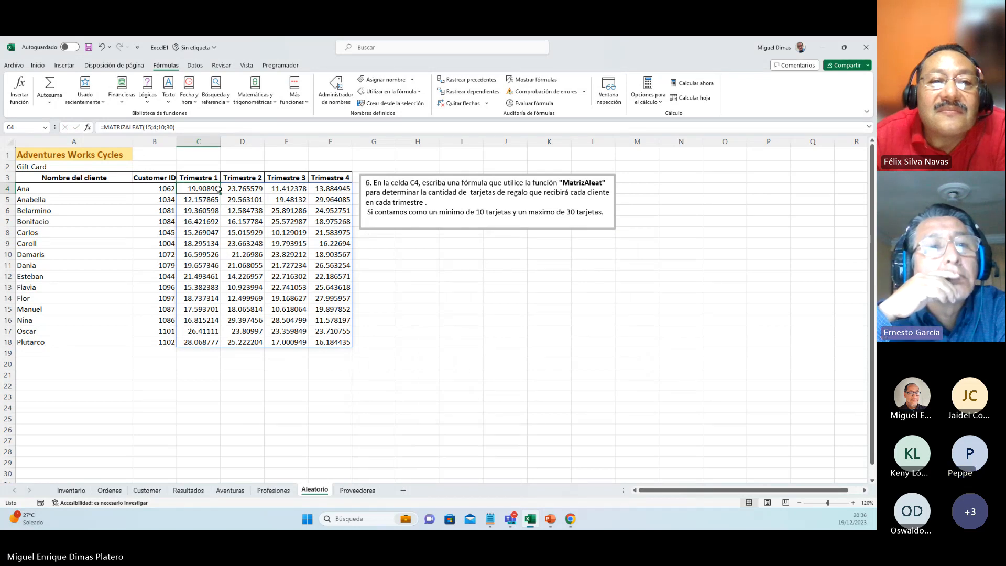
Step: Reopen C4's MATRIZALEAT formula and extend it after the maximum of 30 for the entero argument
left_click(179, 127)
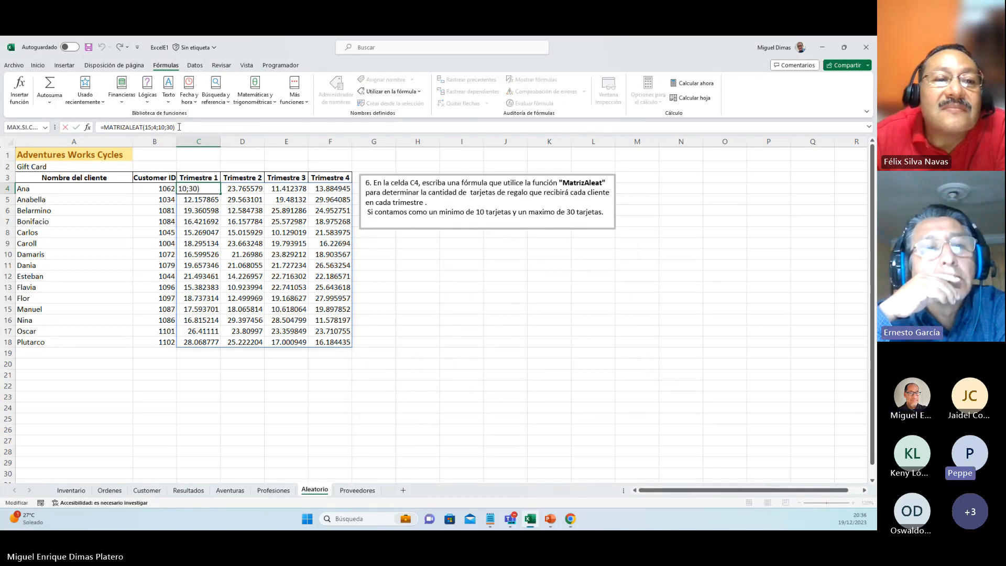
key("BackSpace")
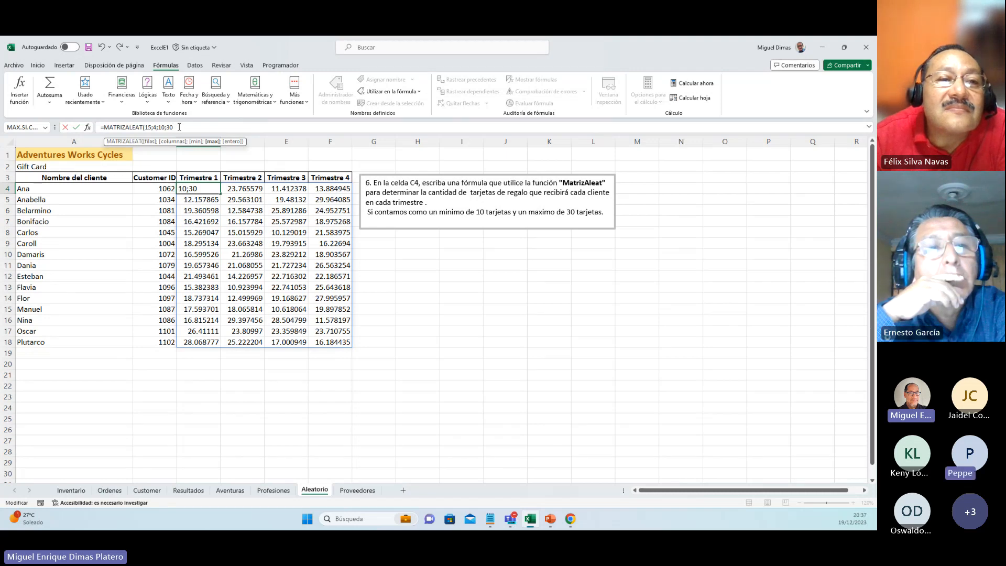
type(";")
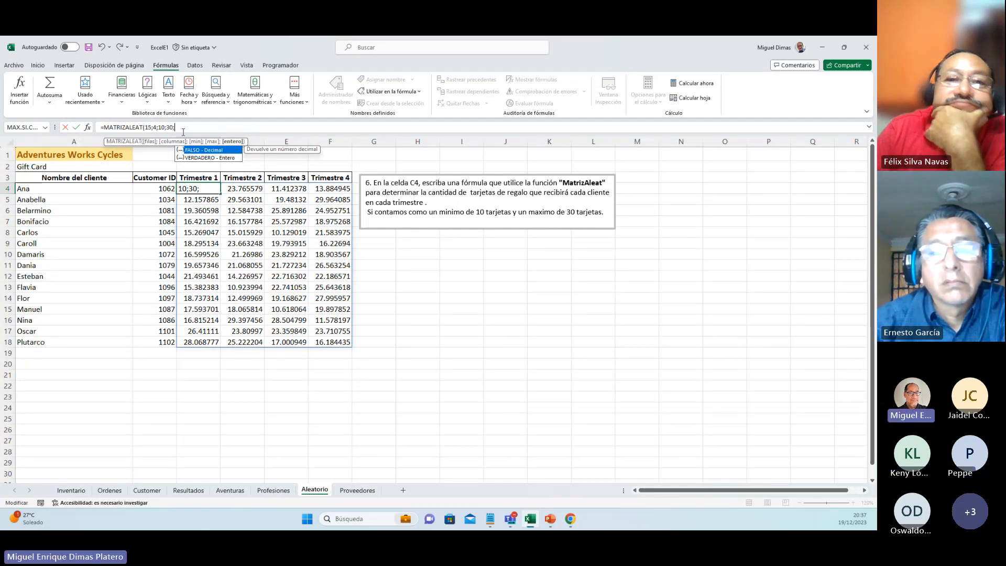
double_click(193, 149)
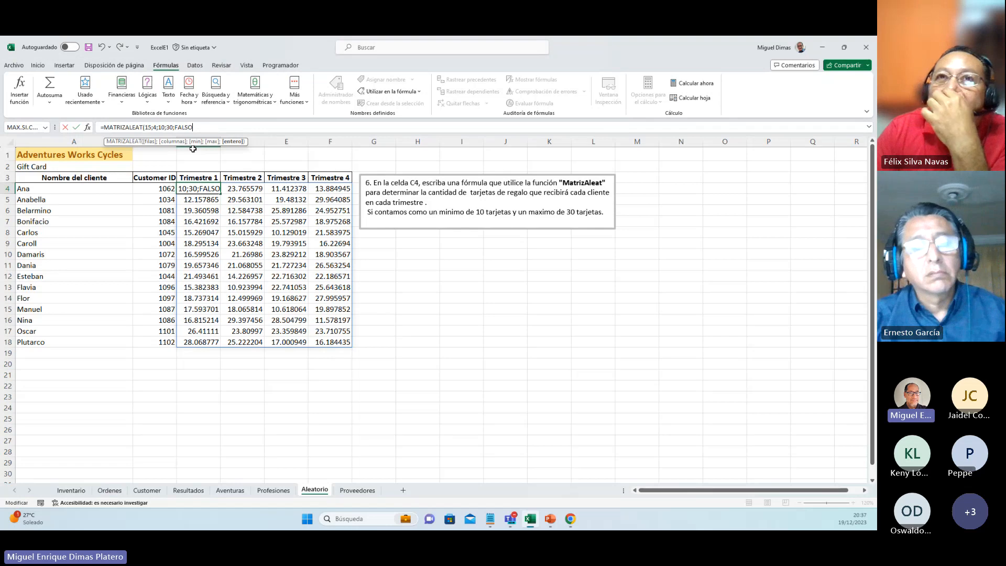
key("BackSpace")
key("BackSpace")
key("BackSpace")
key("BackSpace")
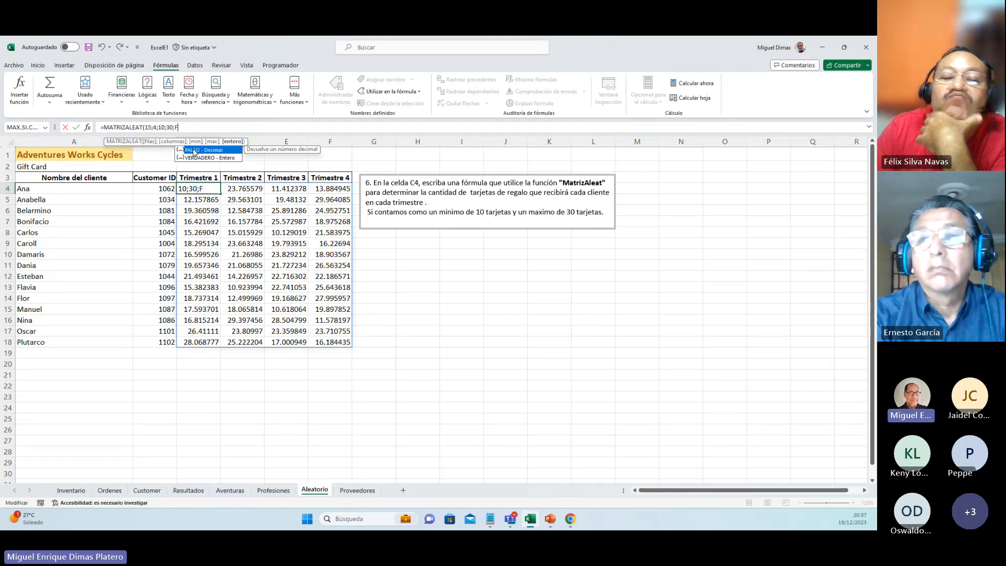
Step: Set the entero argument of C4's MATRIZALEAT formula to VERDADERO and accept the formula
double_click(195, 158)
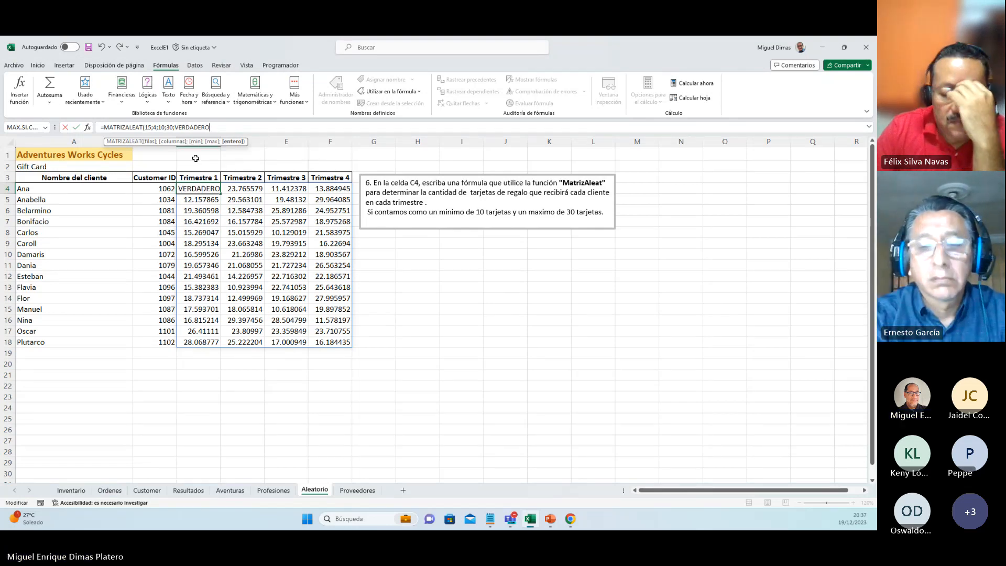
key("Return")
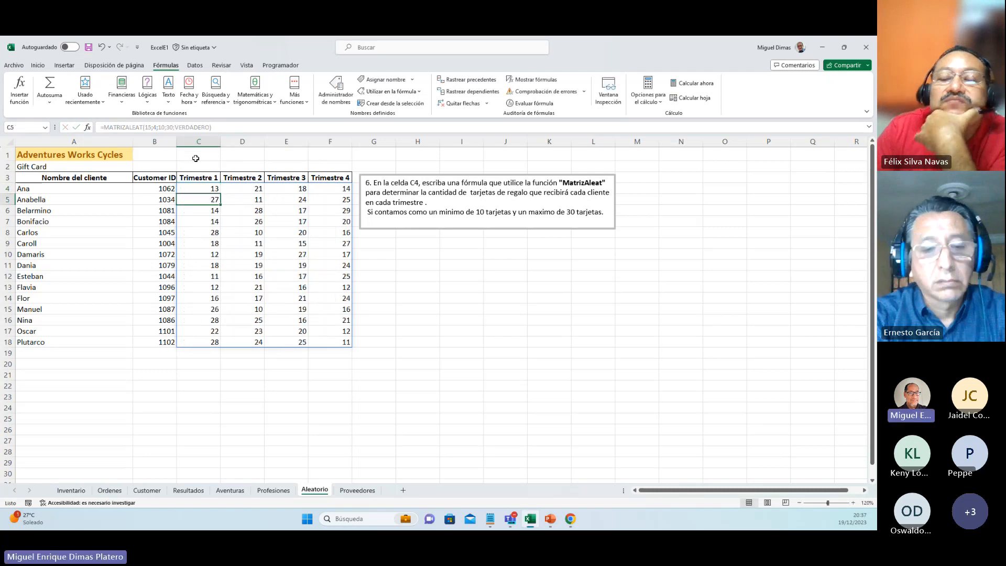
left_click(334, 431)
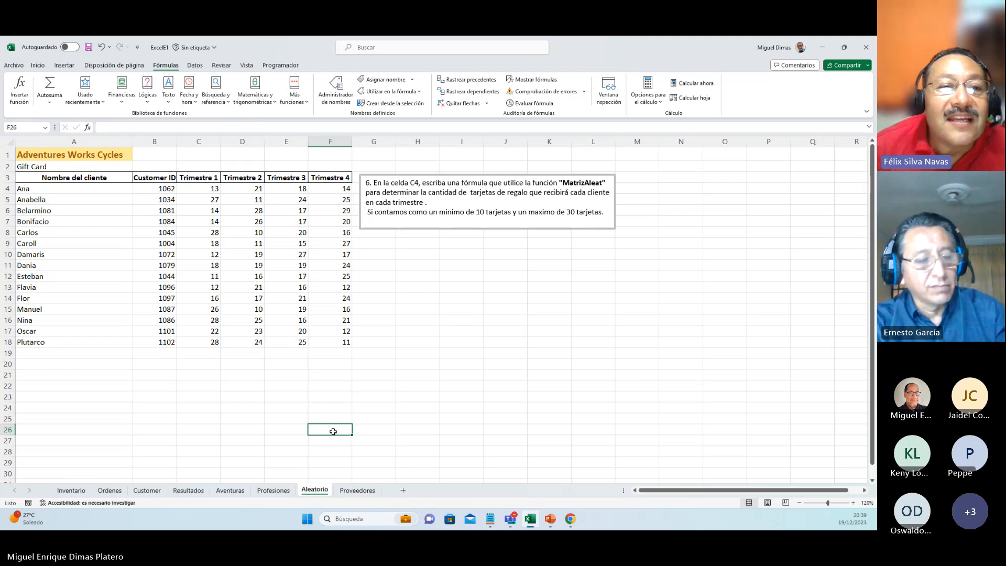
key("ctrl+u")
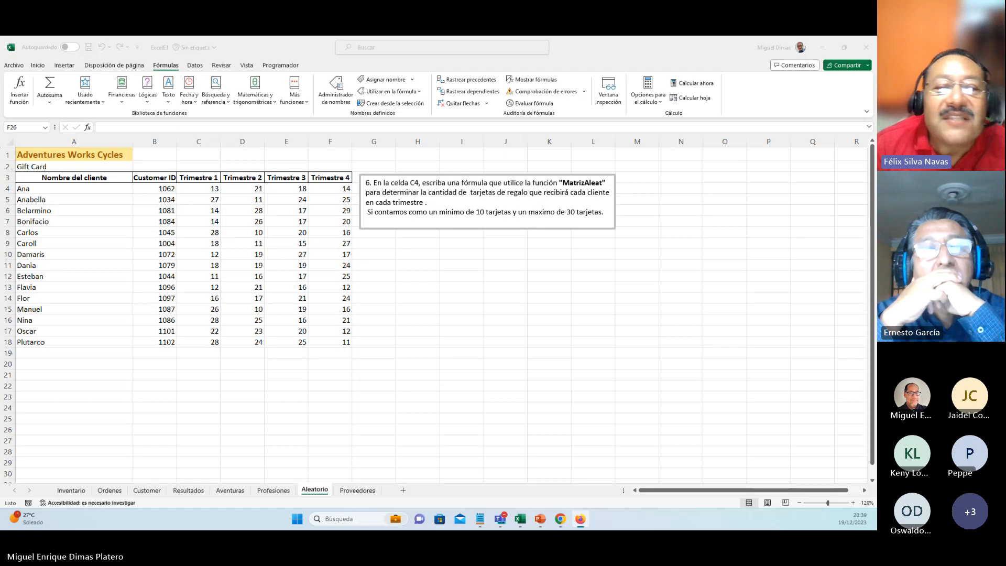
key("alt+F4")
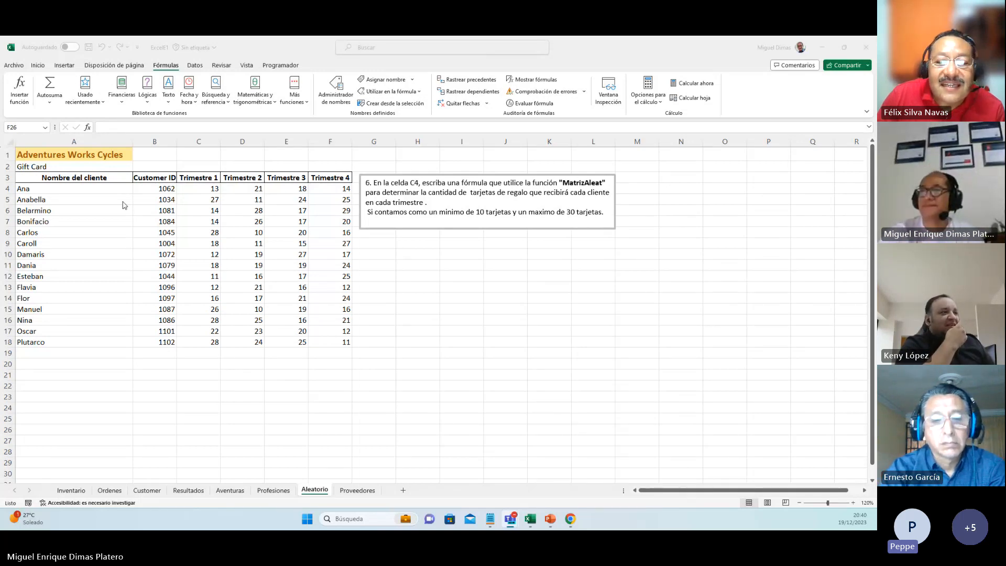
double_click(205, 188)
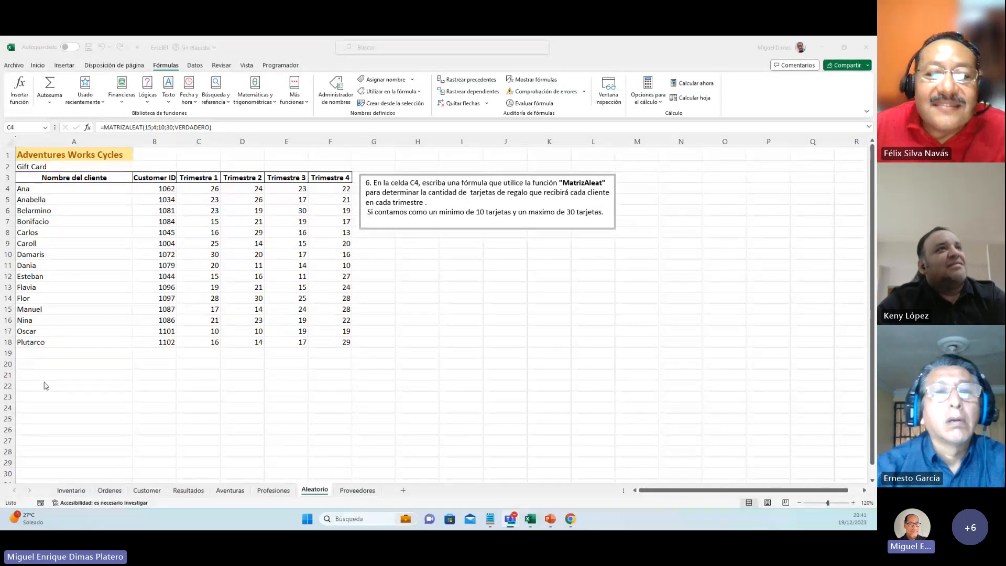
Step: Go to the Proveedores sheet and open the FormatoCelda macro for editing, then return to the worksheet
left_click(360, 493)
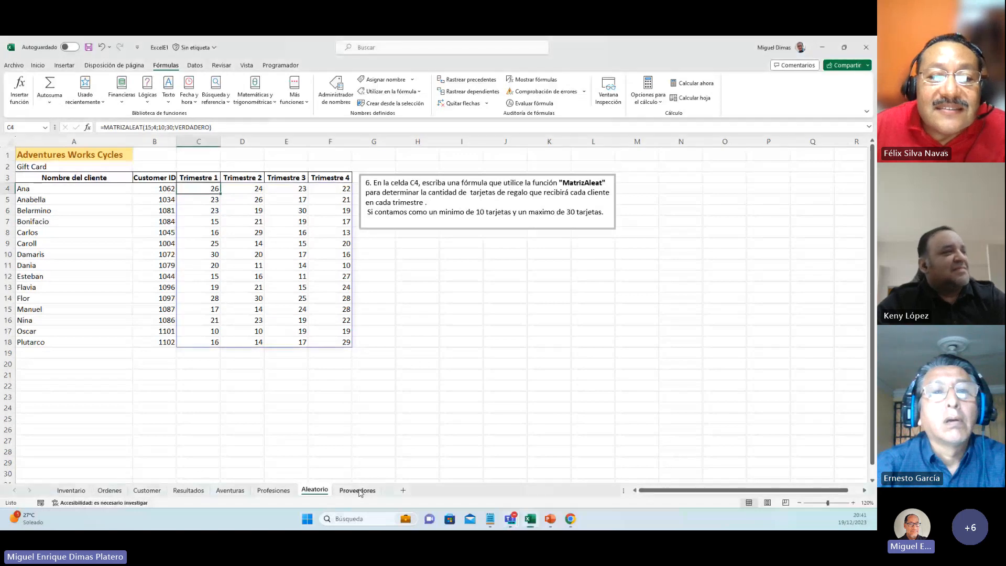
left_click(360, 494)
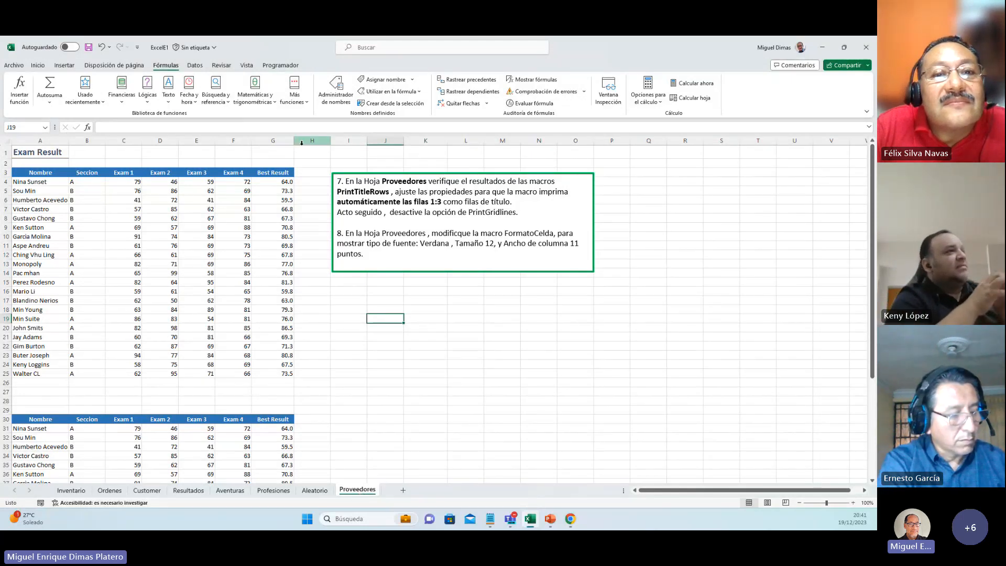
left_click(281, 65)
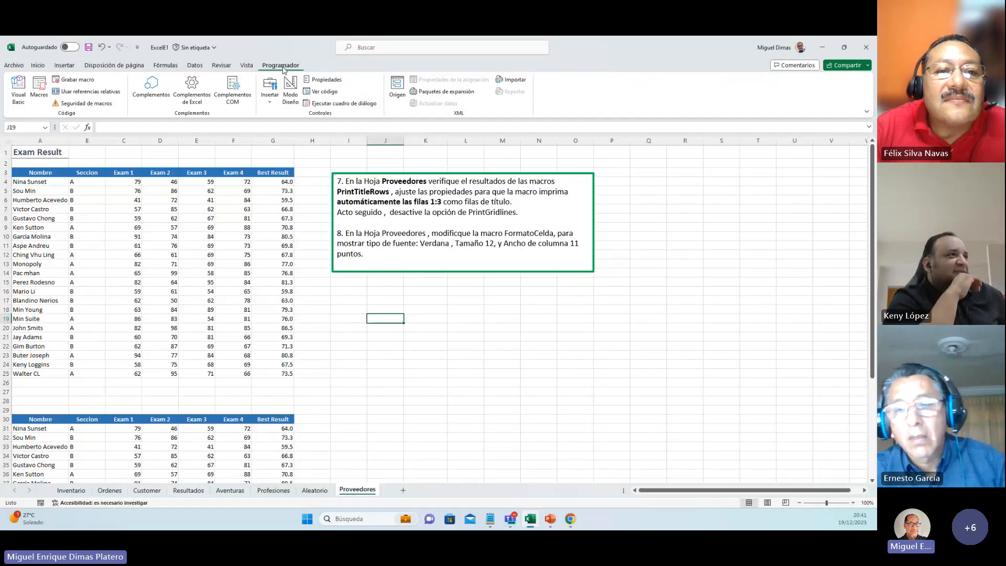
left_click(248, 67)
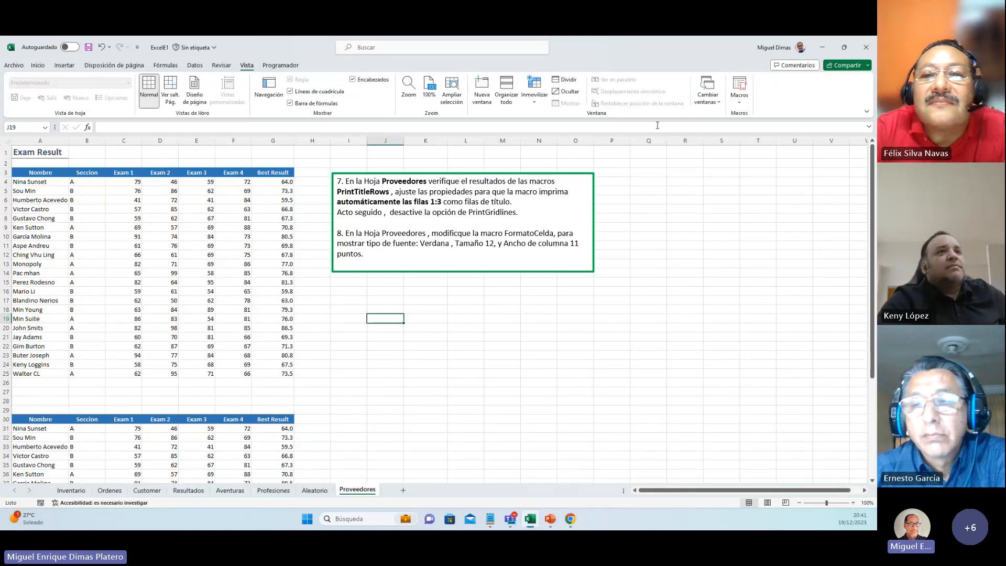
left_click(740, 102)
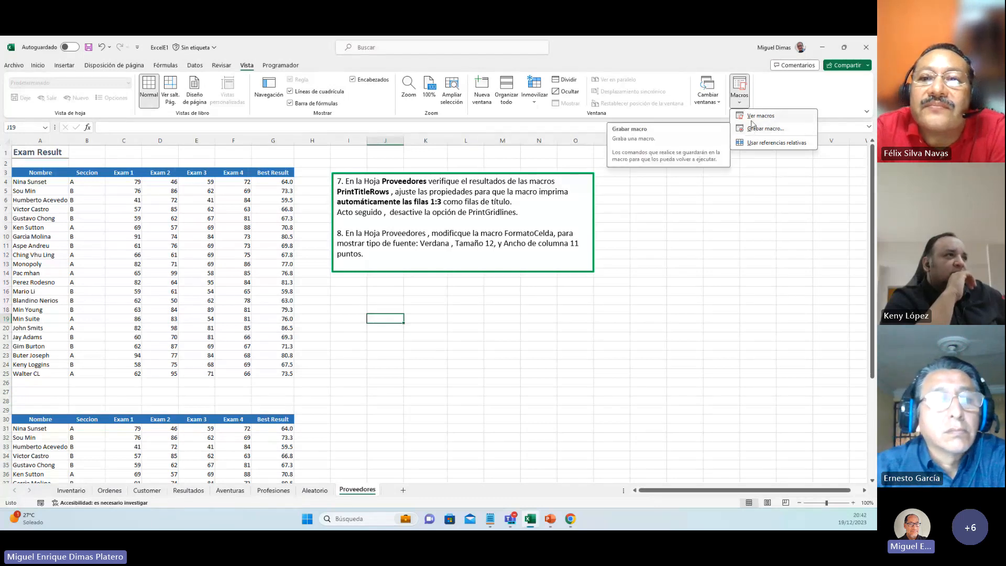
left_click(753, 122)
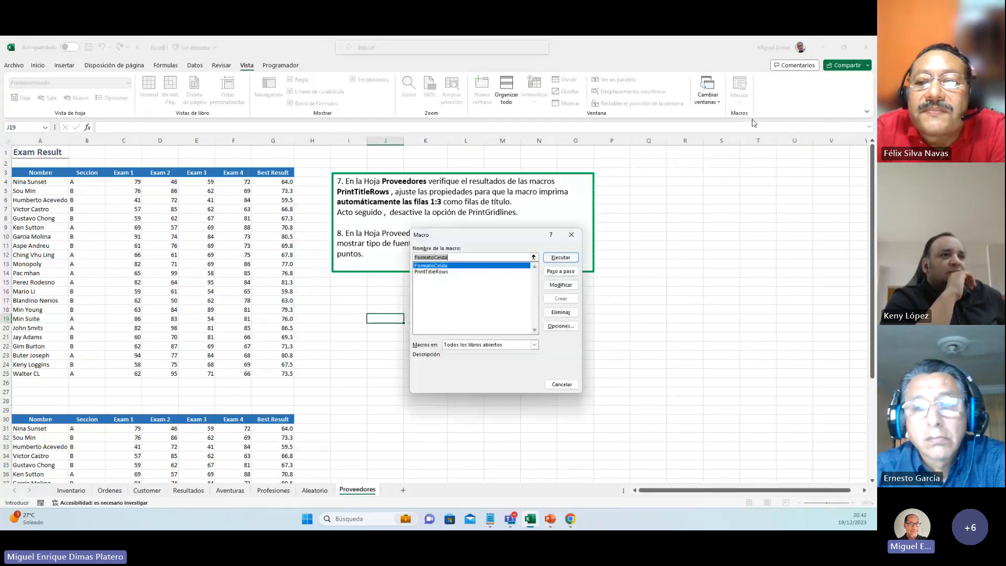
left_click_drag(525, 240, 724, 186)
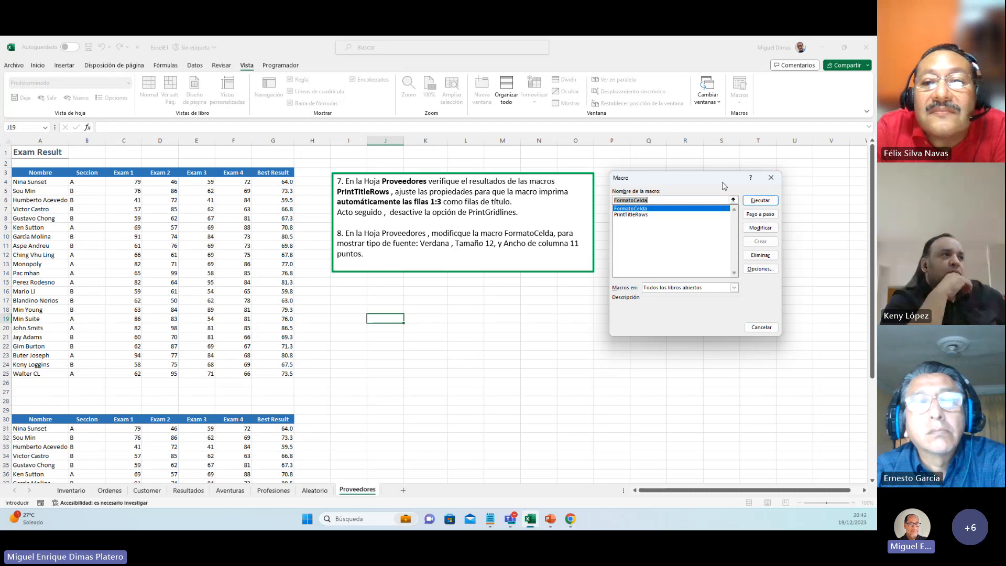
left_click(753, 231)
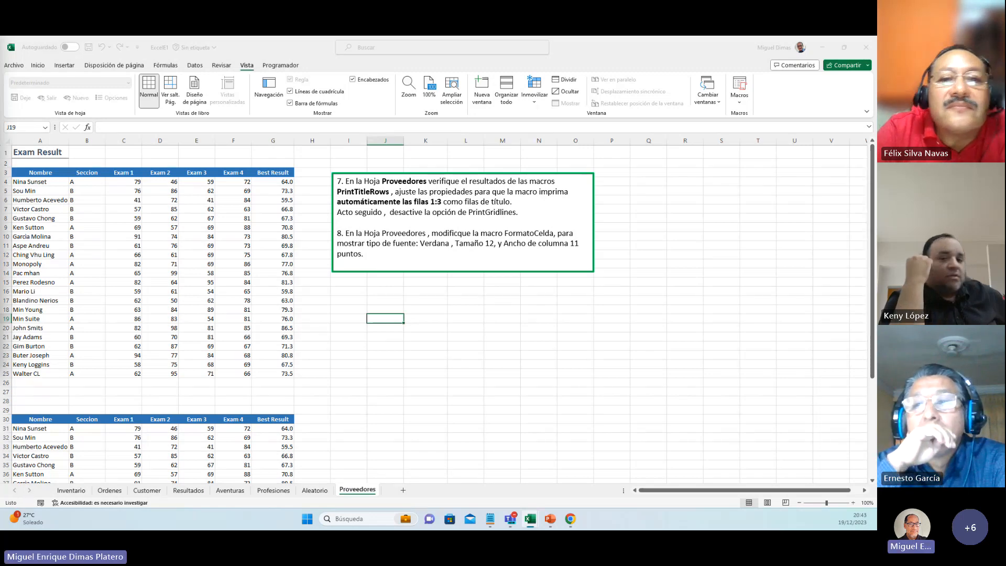
left_click(114, 128)
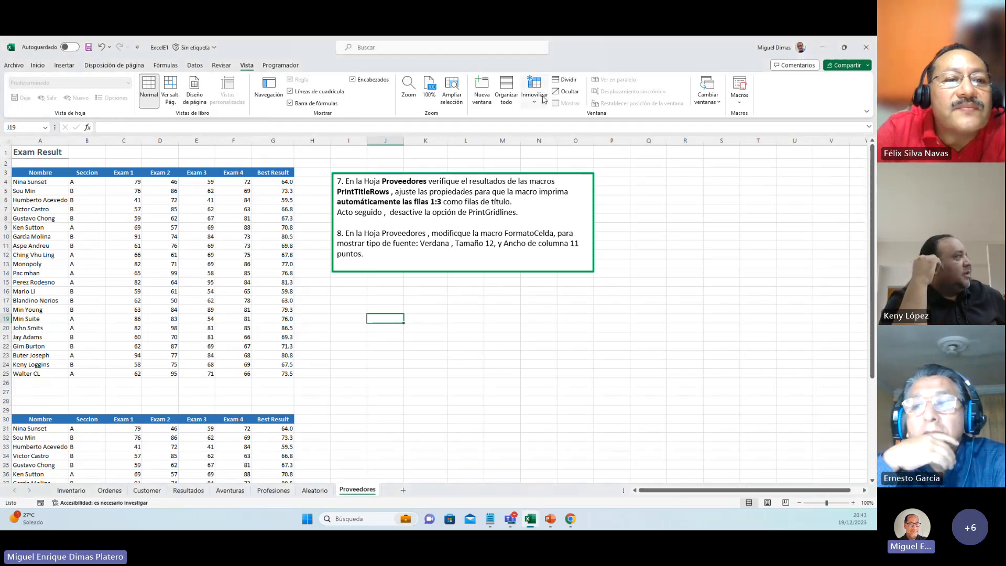
Step: Open the PrintTitleRows macro's code for editing and maximize the code editor window
left_click(740, 98)
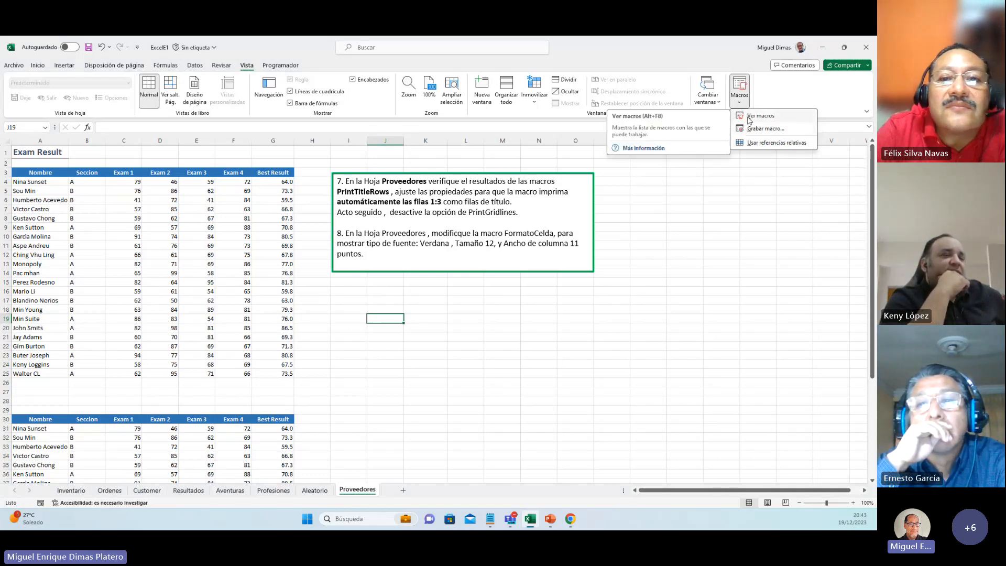
left_click(750, 119)
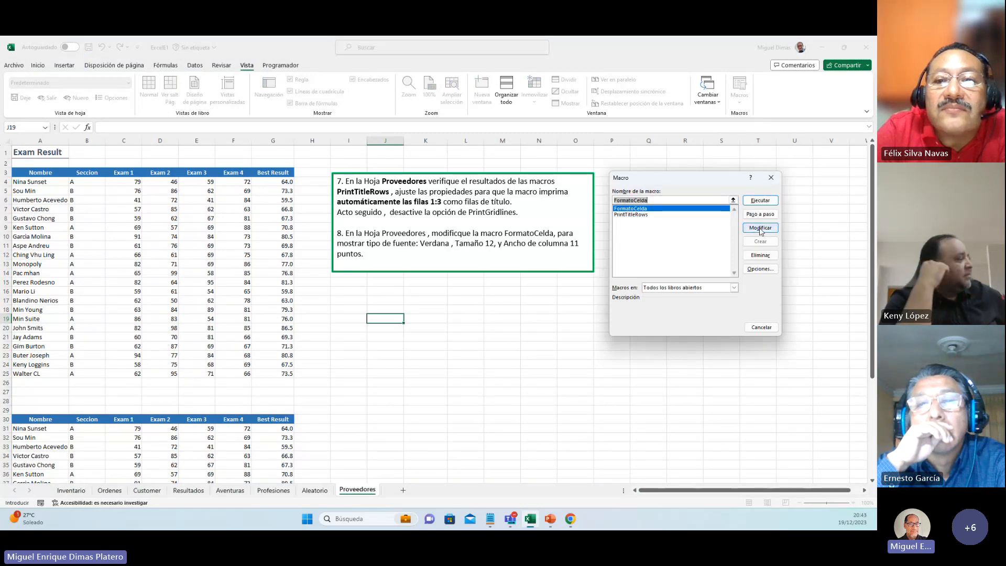
left_click(637, 215)
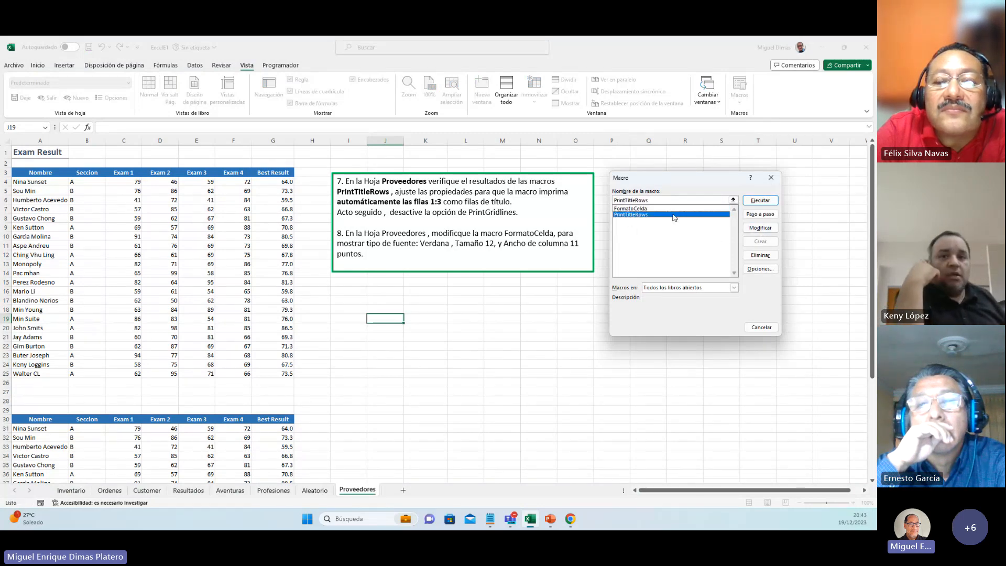
left_click(760, 228)
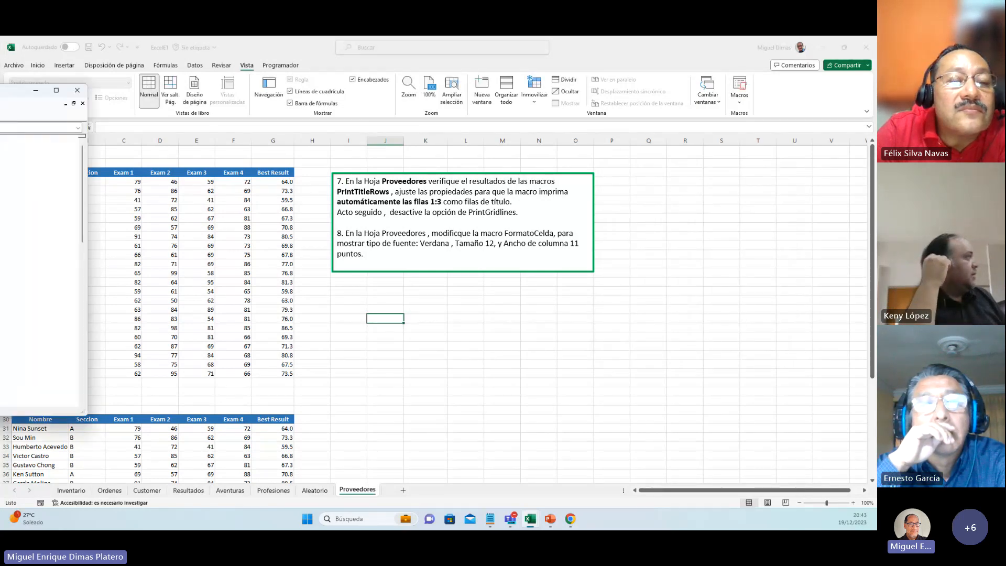
left_click_drag(106, 126, 467, 84)
double_click(687, 85)
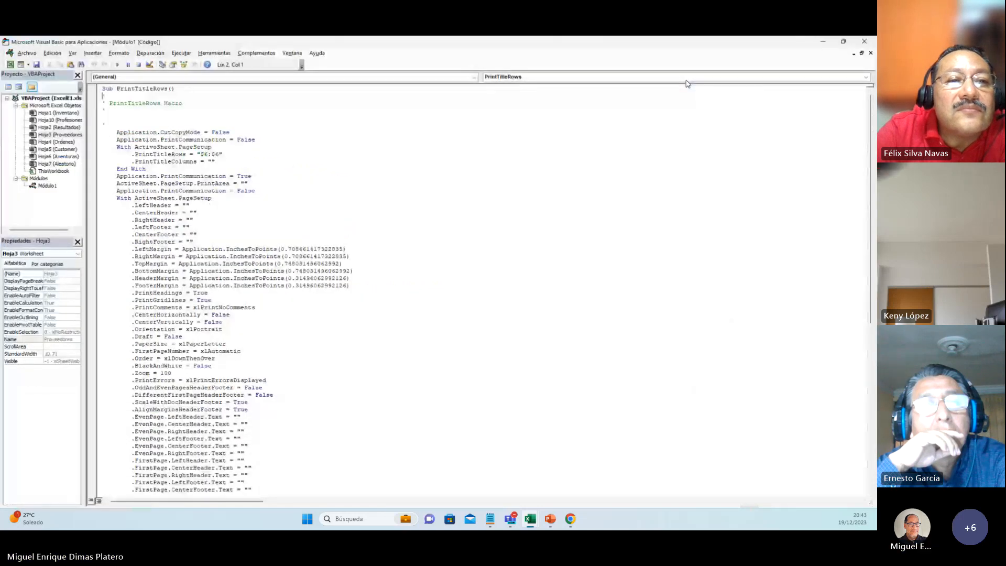
Step: Set the PrintTitleRows property in the macro to "$1:$3" so rows 1 to 3 print as titles
left_click_drag(222, 154, 131, 155)
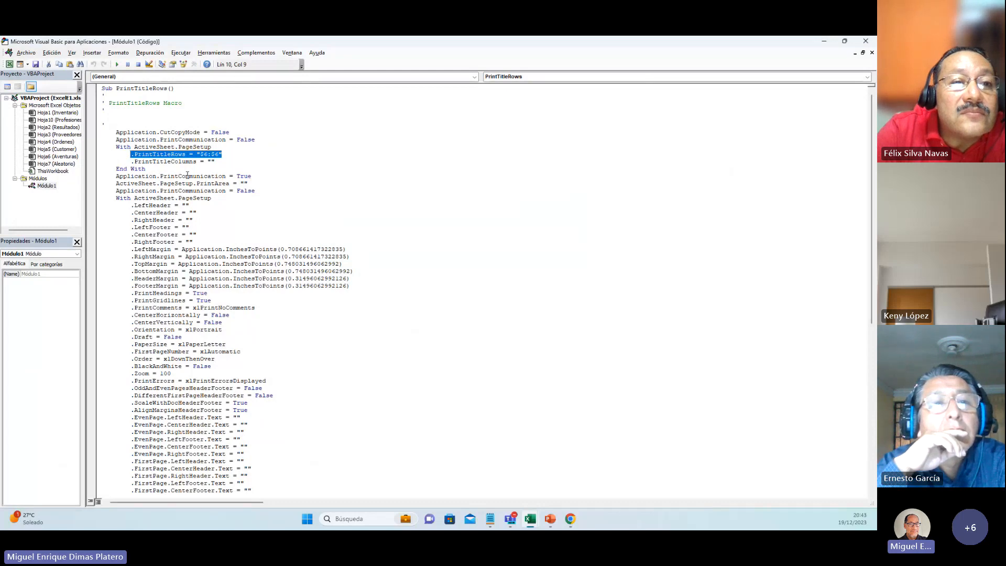
left_click(210, 155)
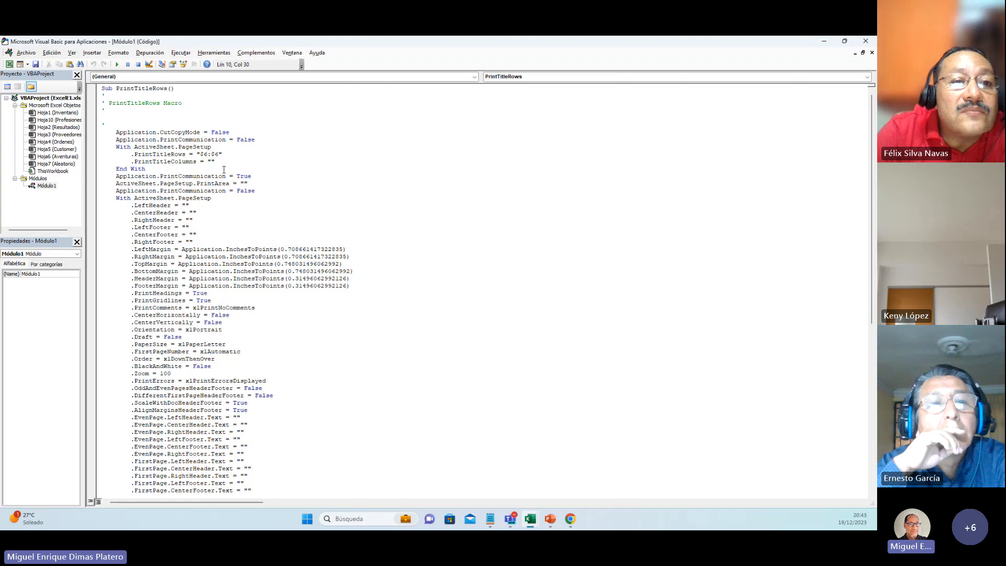
key("BackSpace")
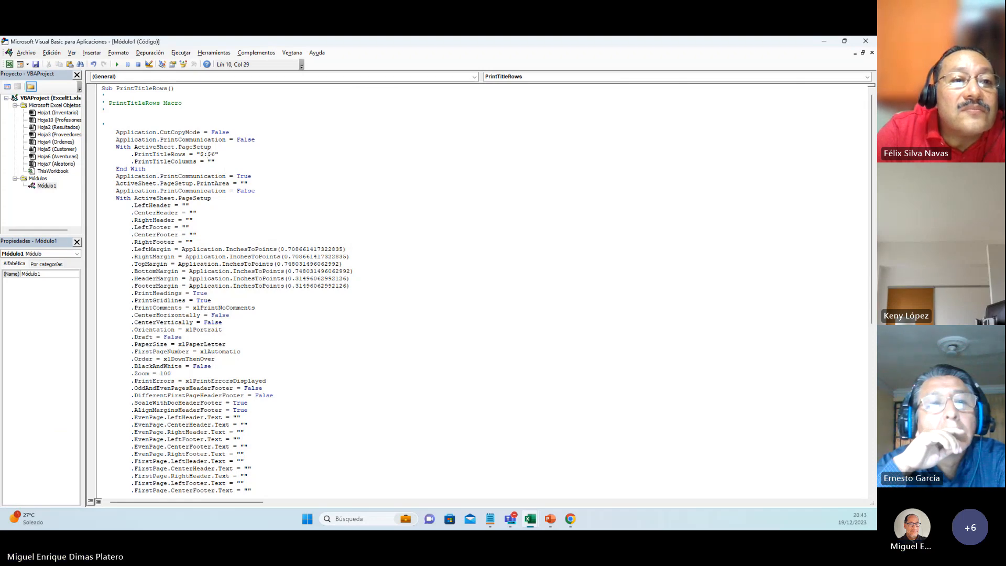
type("1")
left_click(218, 155)
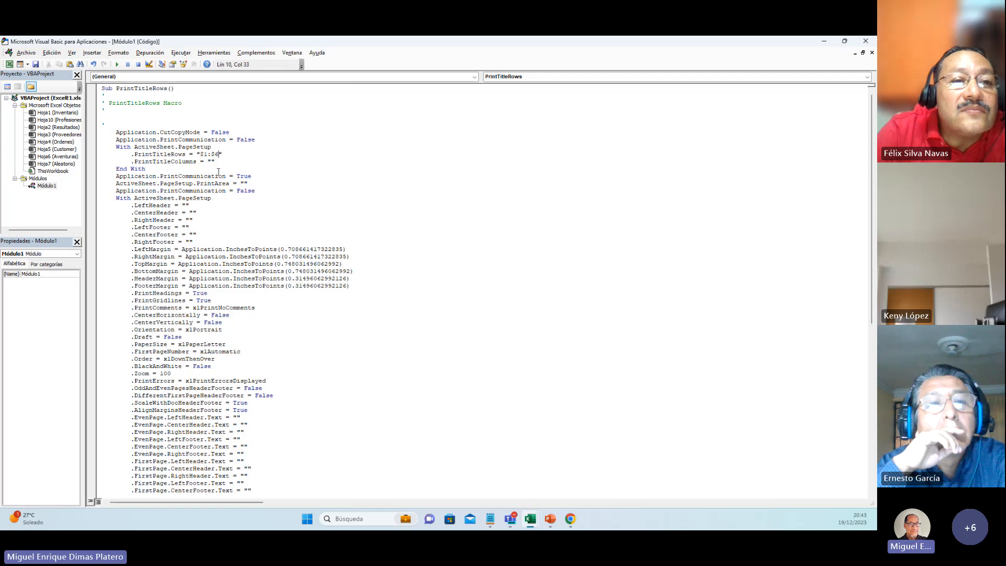
key("BackSpace")
type("3")
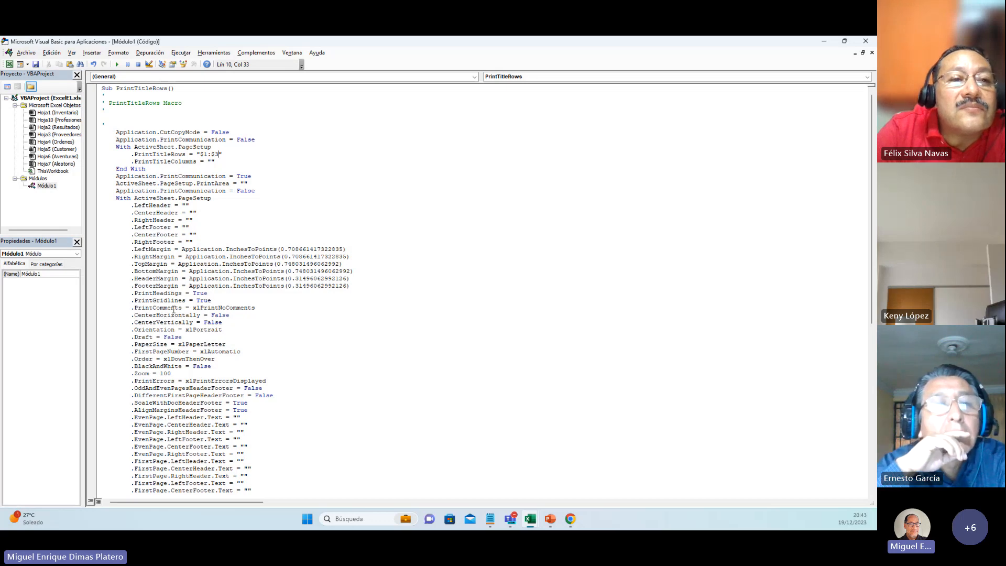
Step: Change the PrintGridlines property in the PrintTitleRows macro to False
left_click_drag(153, 301, 192, 299)
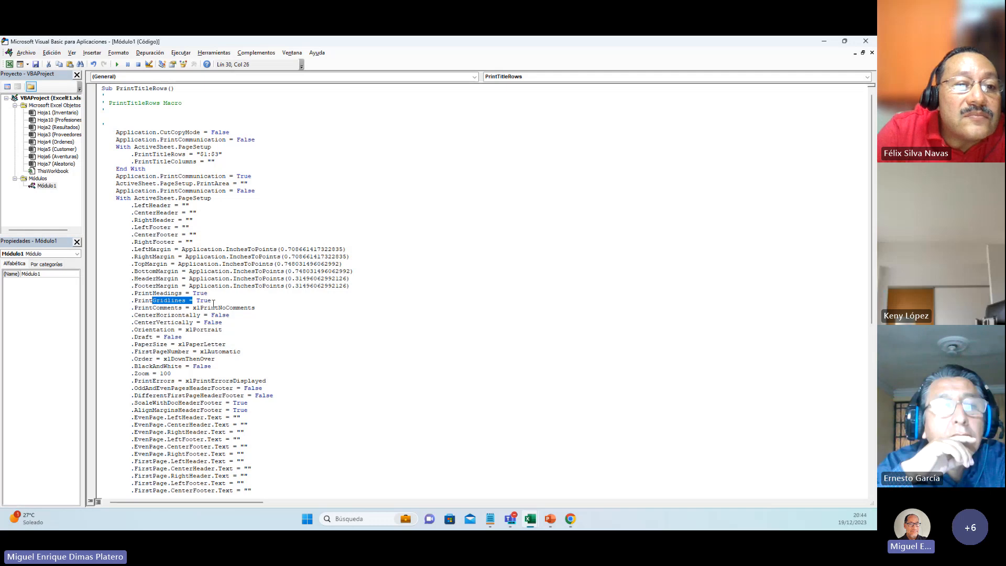
left_click(213, 300)
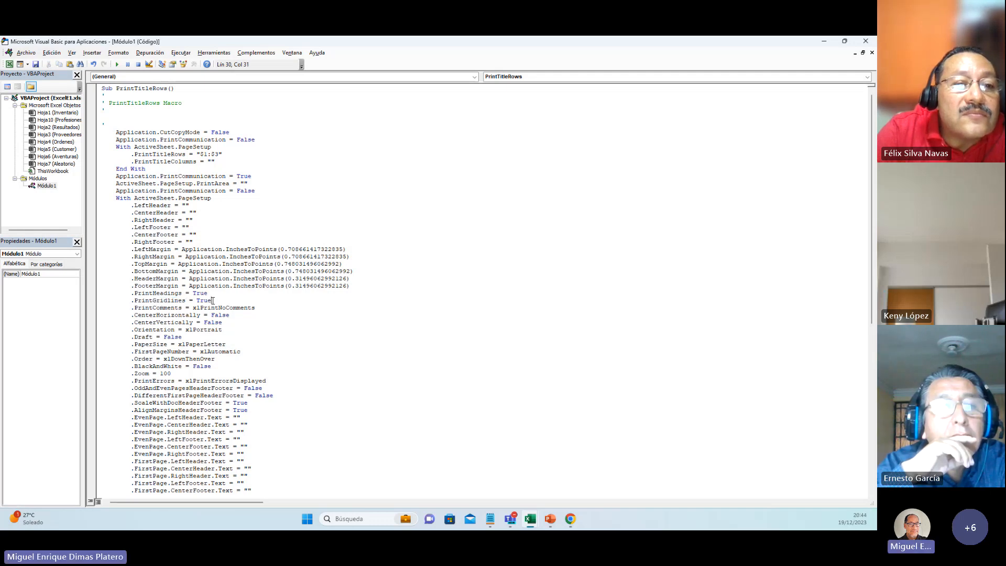
key("BackSpace")
key("BackSpace")
key("BackSpace")
key("BackSpace")
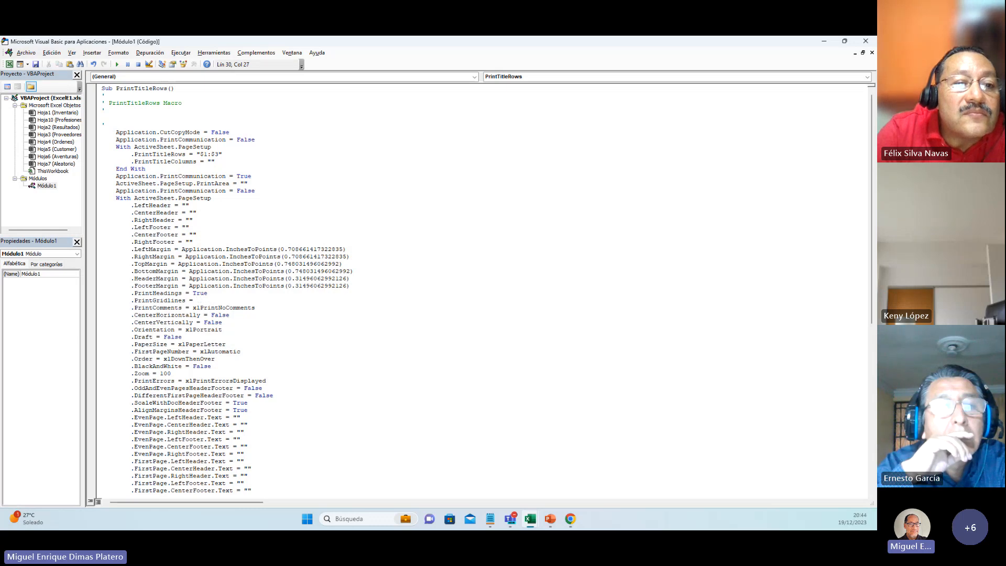
type("Falso")
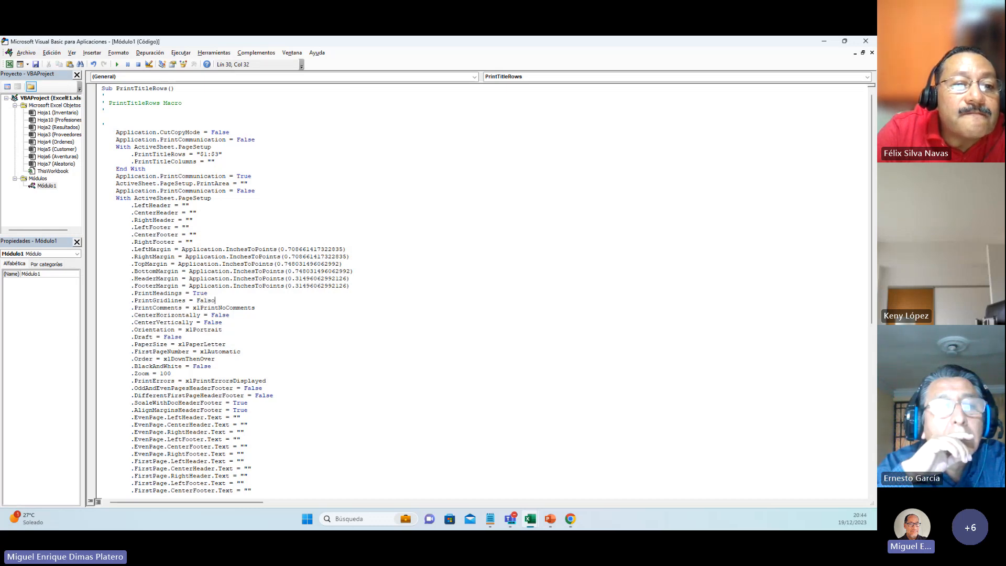
key("BackSpace")
type("e")
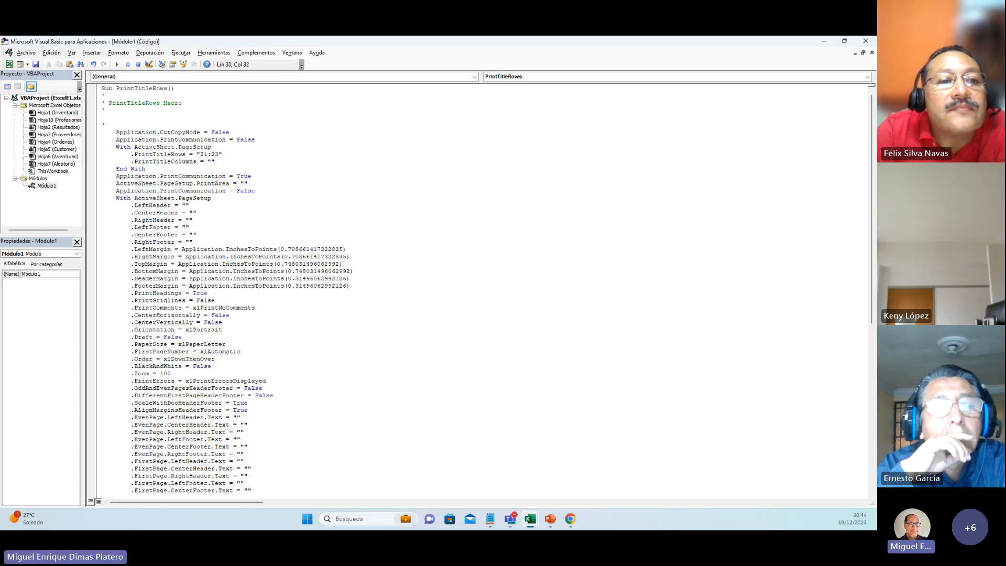
left_click(220, 308)
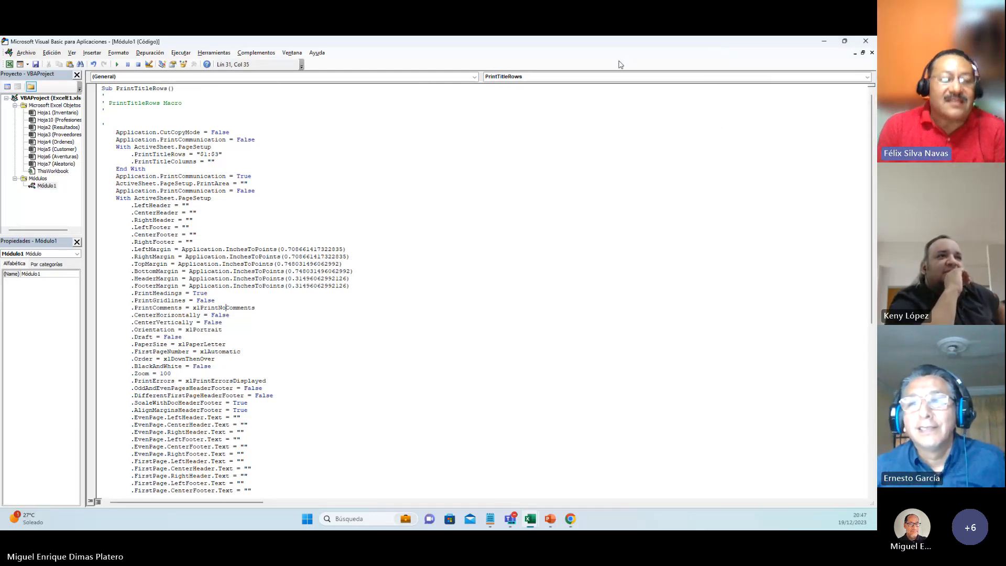
left_click_drag(605, 51, 604, 83)
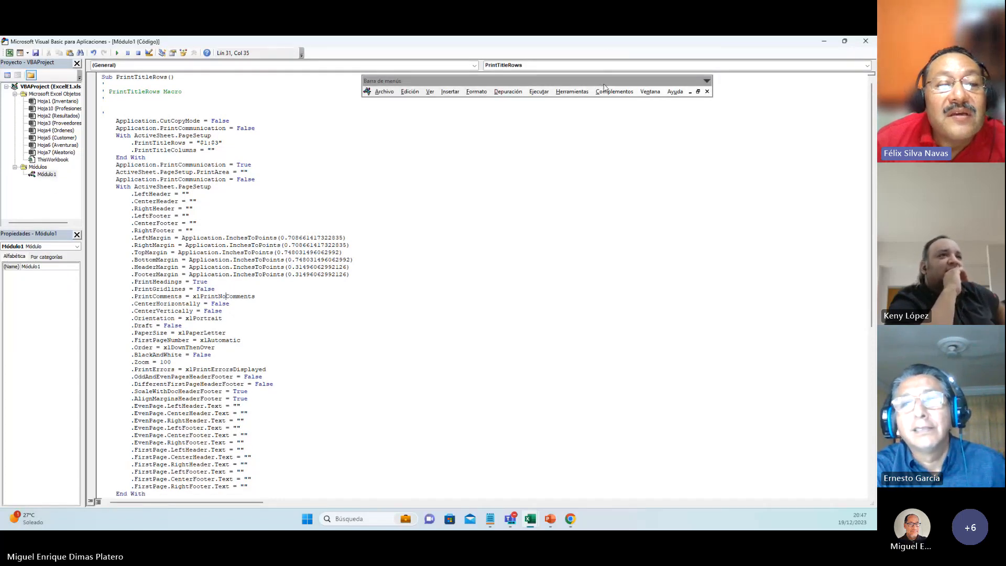
left_click_drag(611, 84, 609, 58)
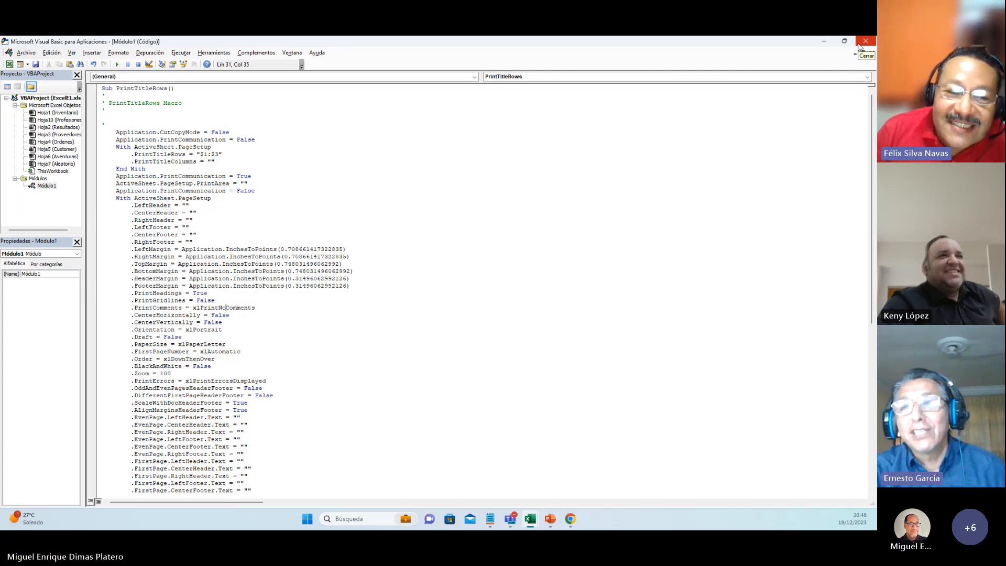
Step: Close the code editor to return to the worksheet, and open the FormatoCelda macro for editing
left_click(860, 45)
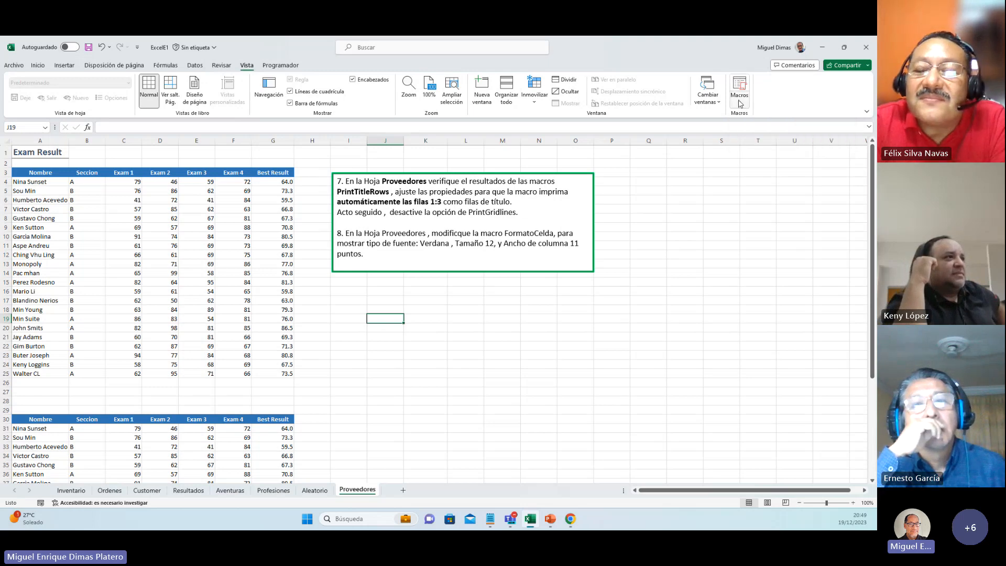
left_click(740, 96)
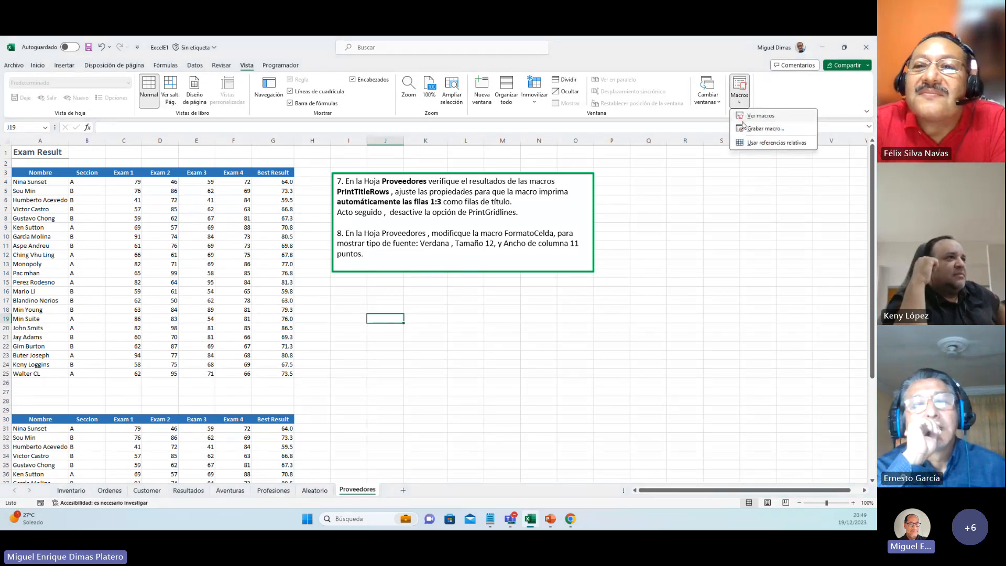
left_click(758, 116)
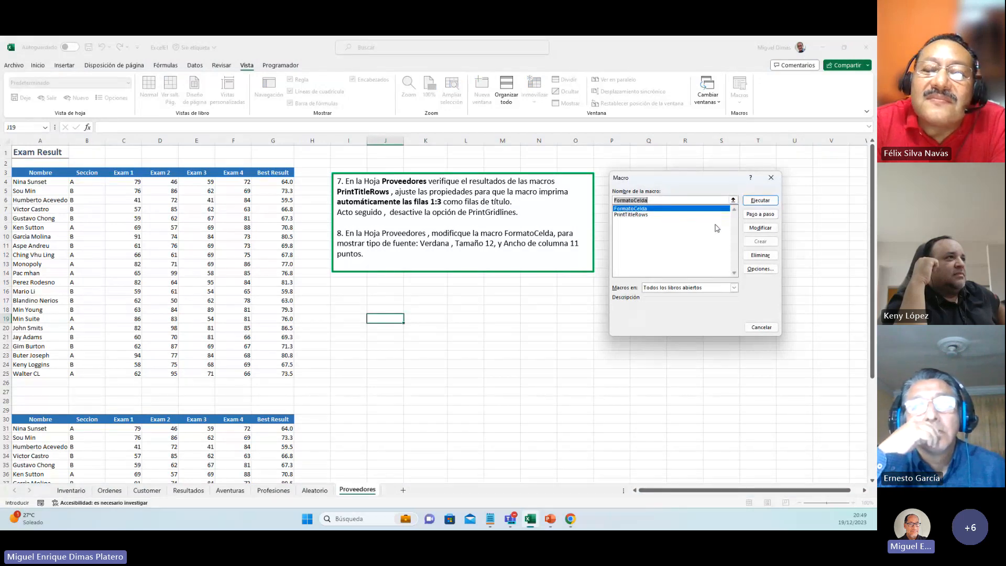
left_click(757, 231)
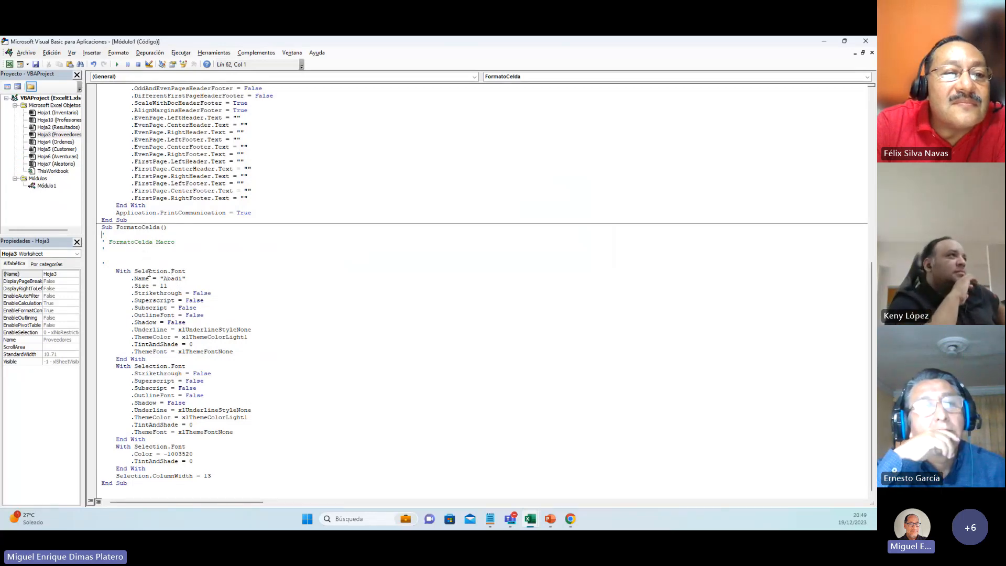
Step: Change the font name in the FormatoCelda macro's first Selection.Font block to "Verdana"
left_click(181, 279)
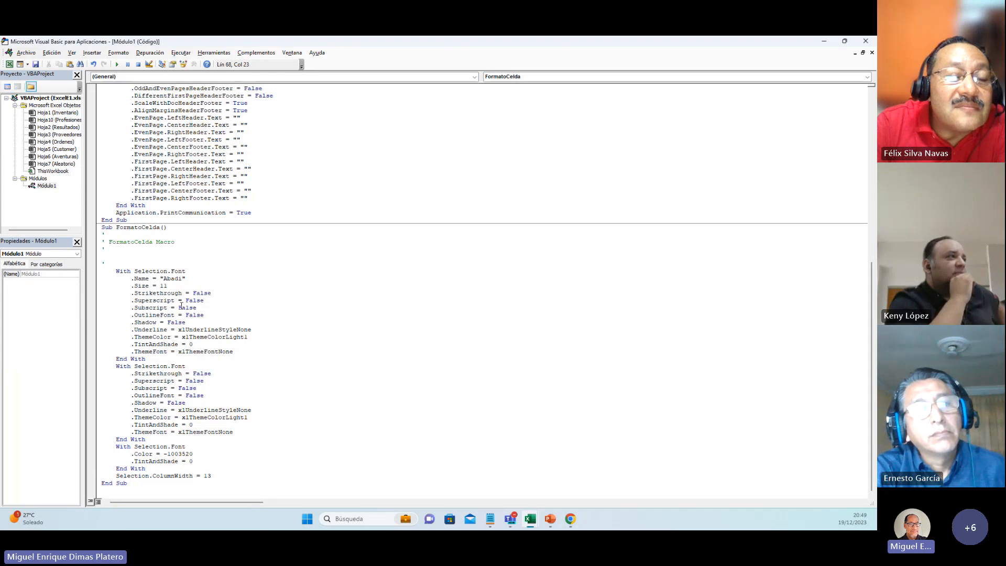
key("BackSpace")
key("BackSpace")
key("BackSpace")
key("BackSpace")
key("BackSpace")
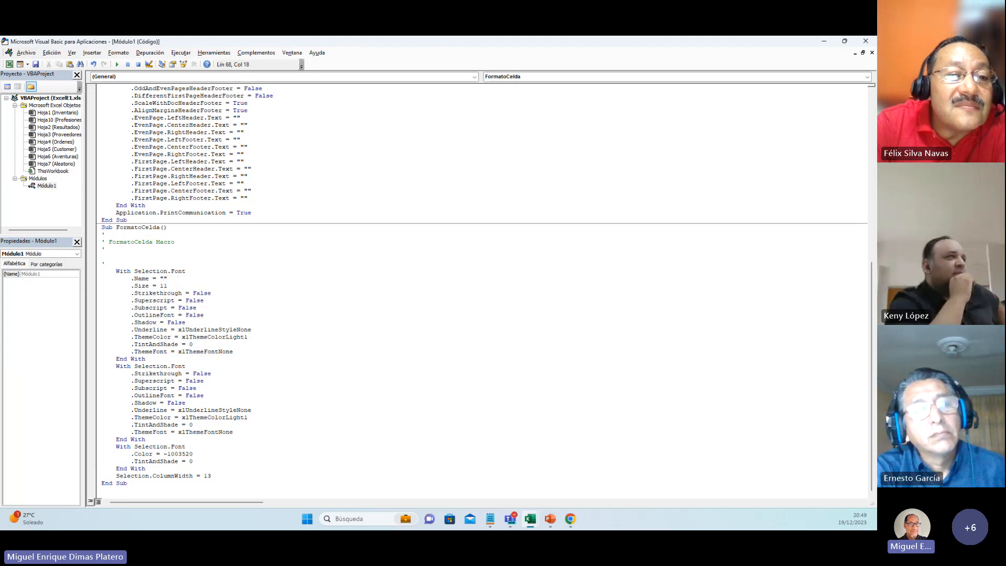
type("Verda")
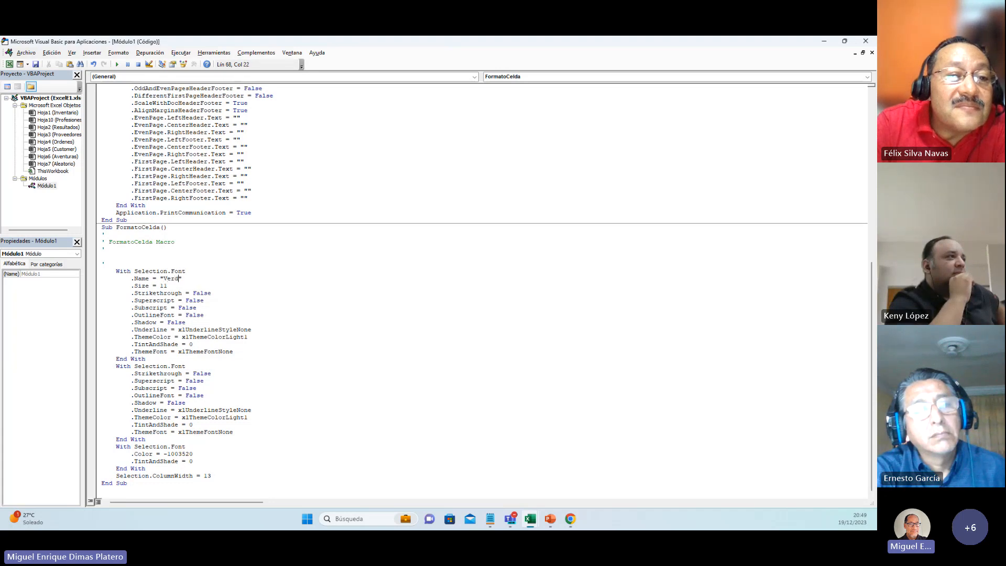
type("na")
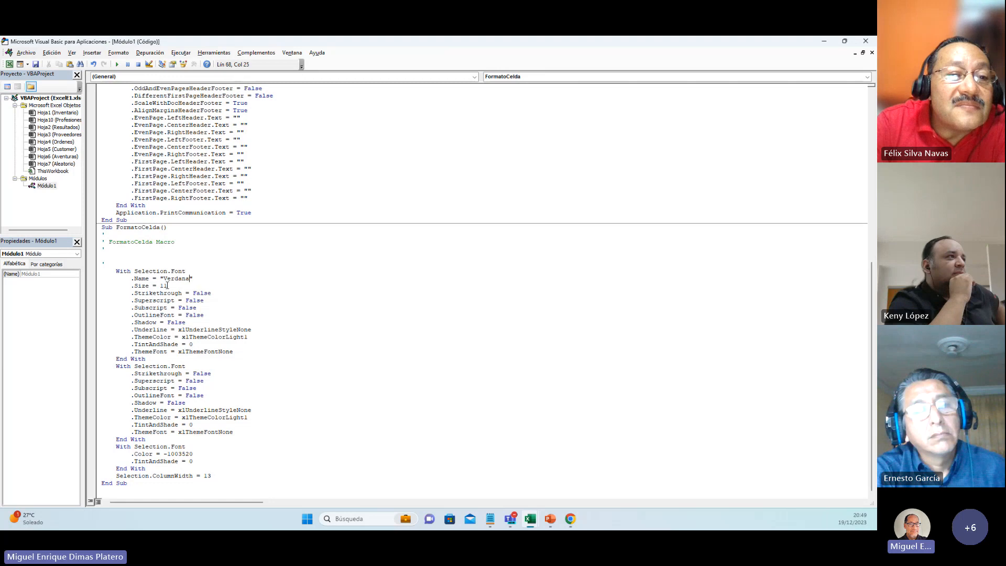
Step: Set the font Size to 12 and Selection.ColumnWidth to 11 in the FormatoCelda macro, and close the code editor
left_click(167, 285)
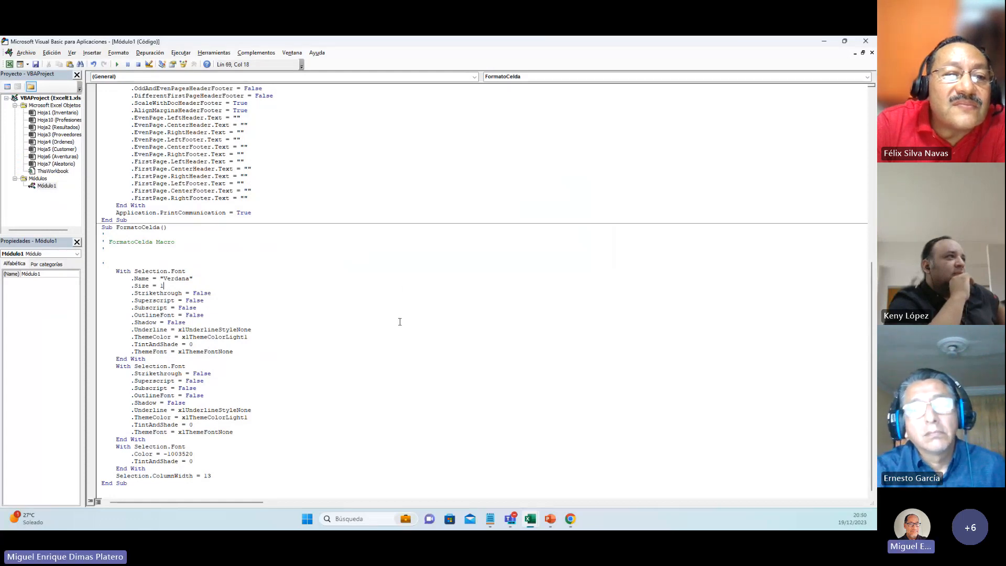
left_click_drag(213, 476, 119, 477)
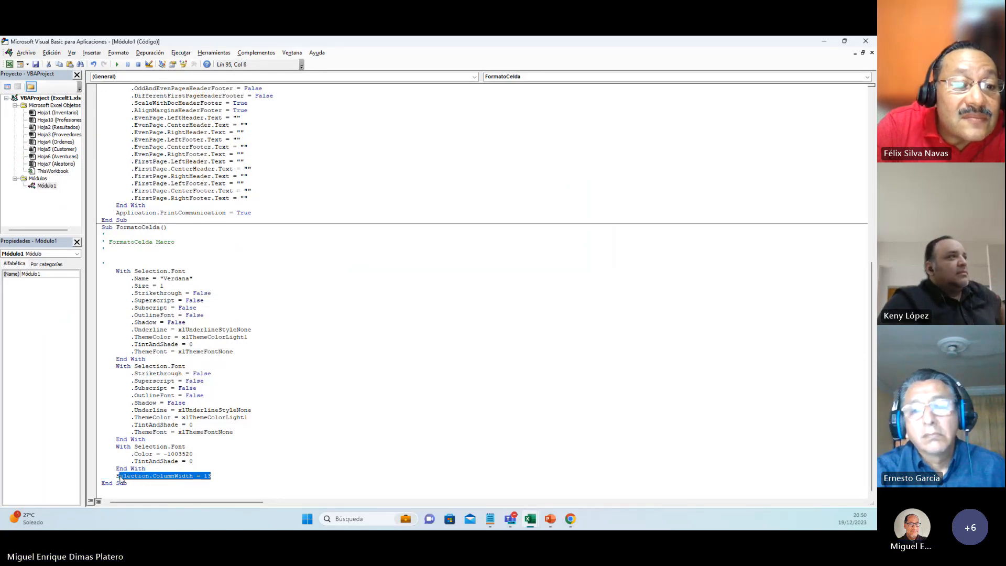
left_click(215, 476)
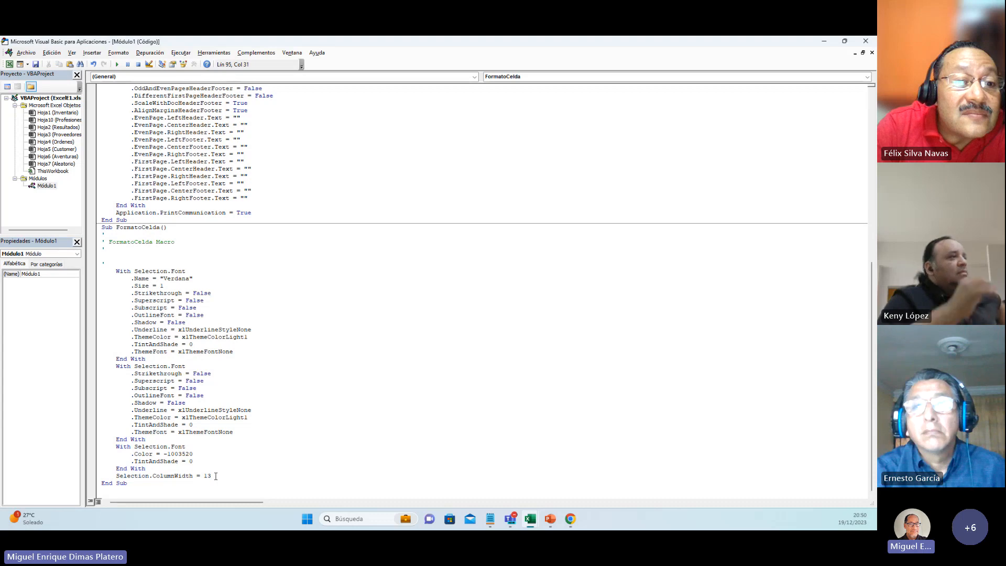
key("BackSpace")
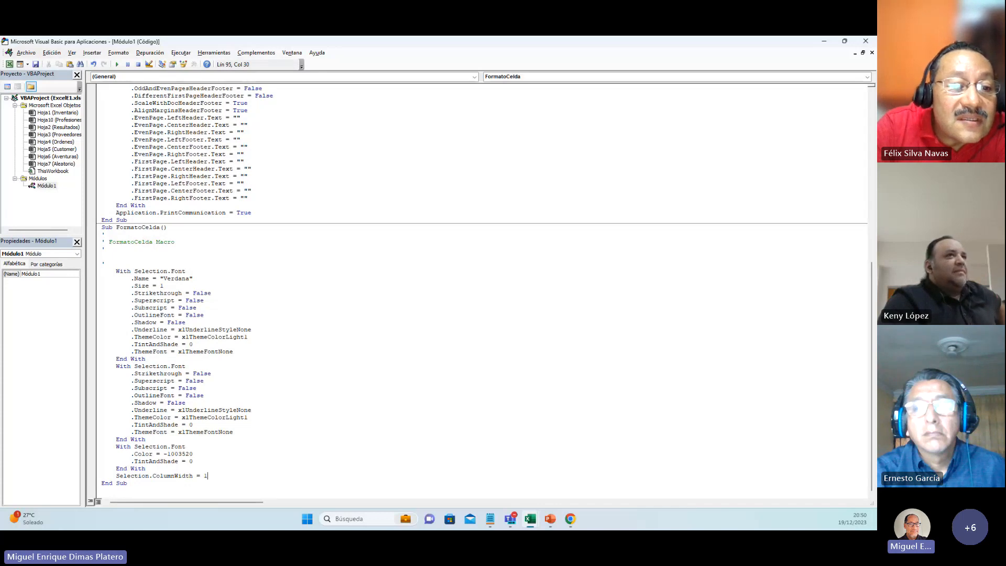
left_click(199, 286)
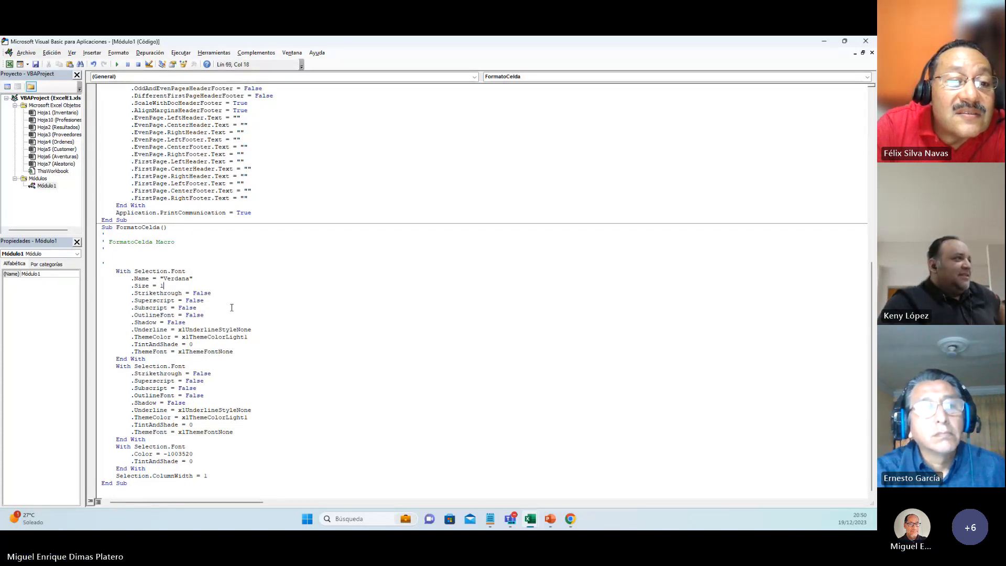
type("2")
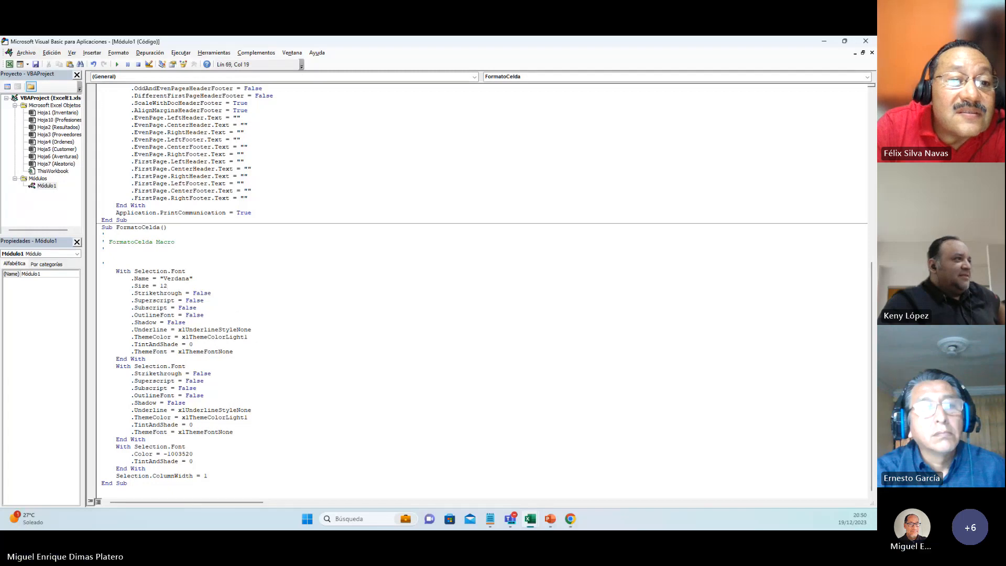
left_click(208, 477)
type("1")
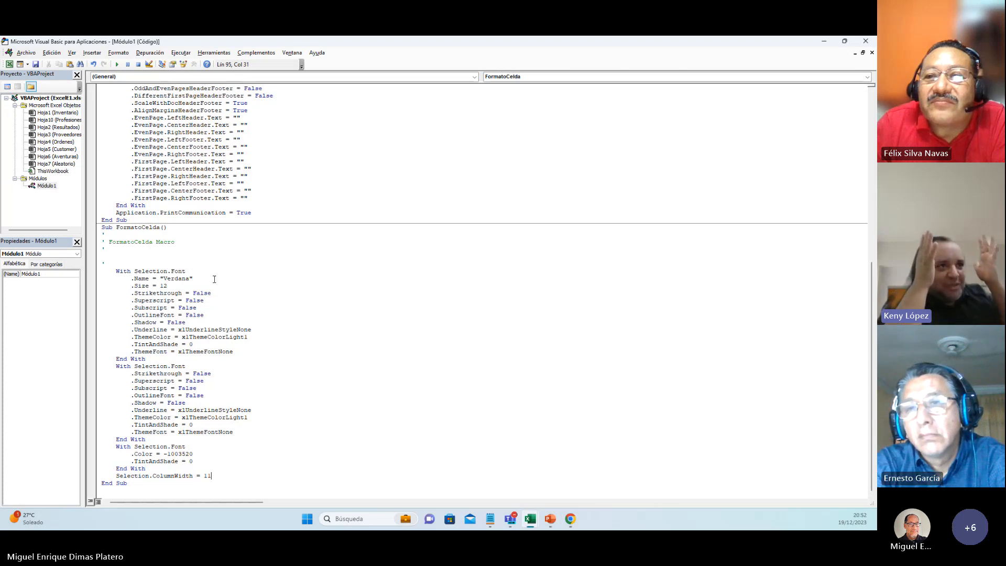
left_click(870, 43)
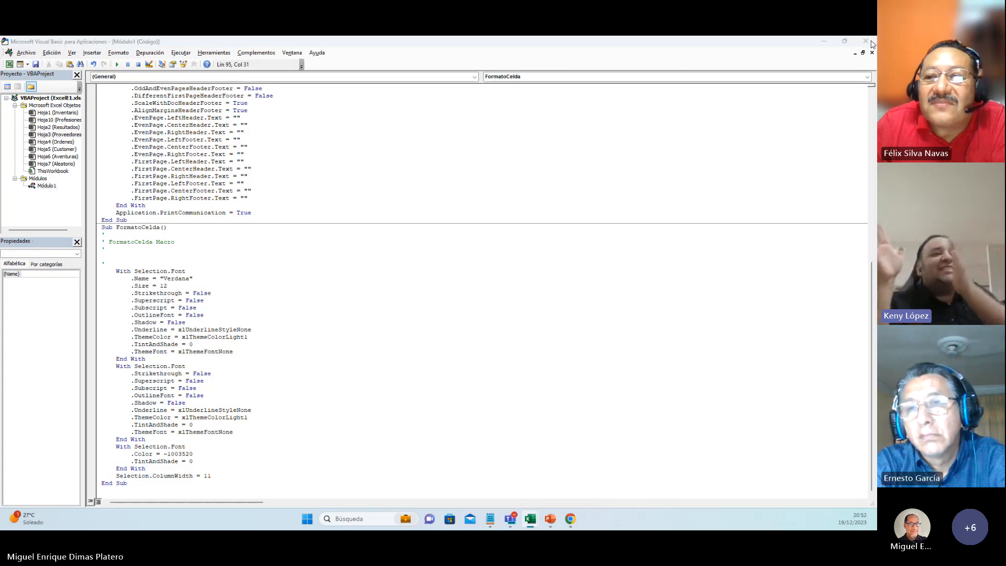